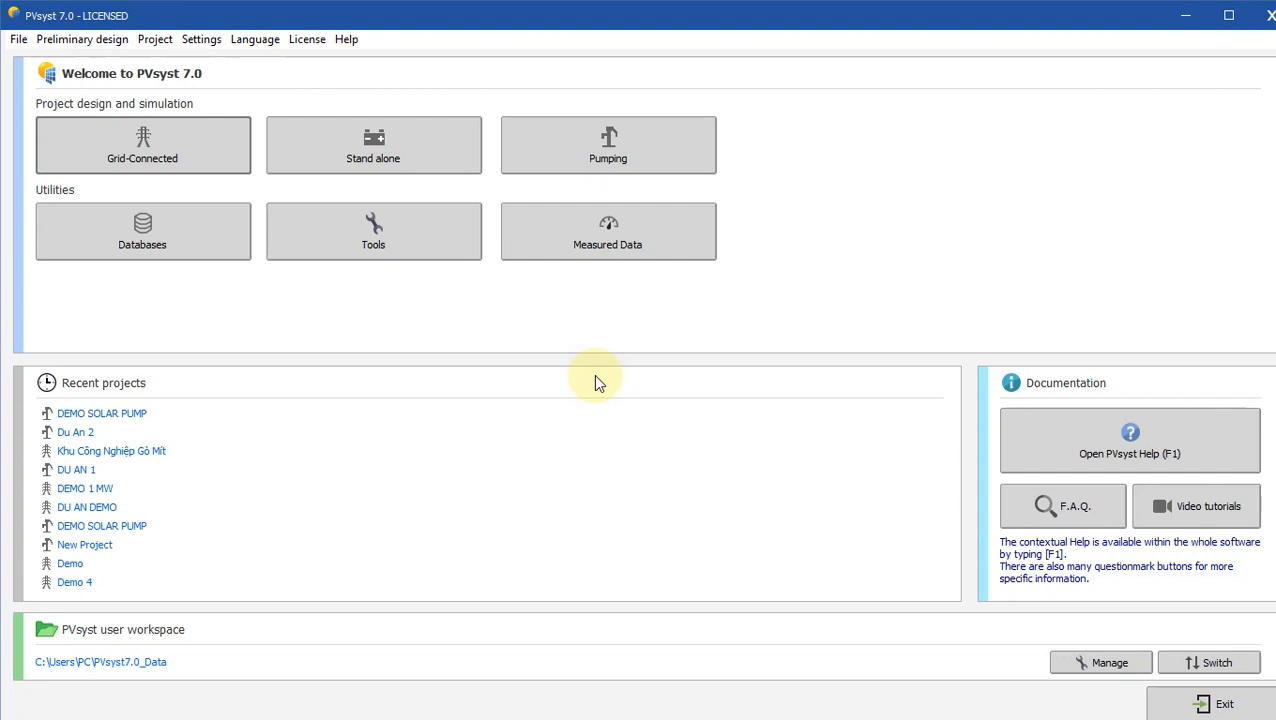
Step: Switch to Google Earth Pro, close the Ruler window and get the place search ready for input
key("alt+Tab")
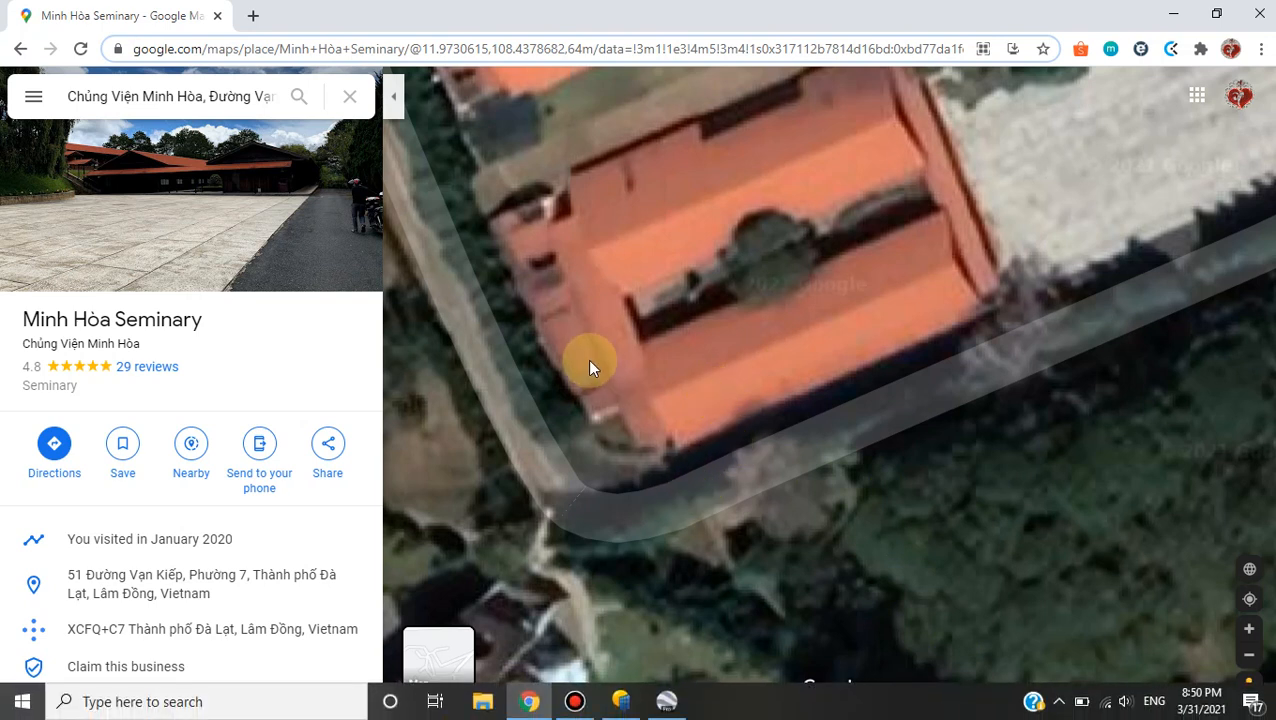
left_click(670, 710)
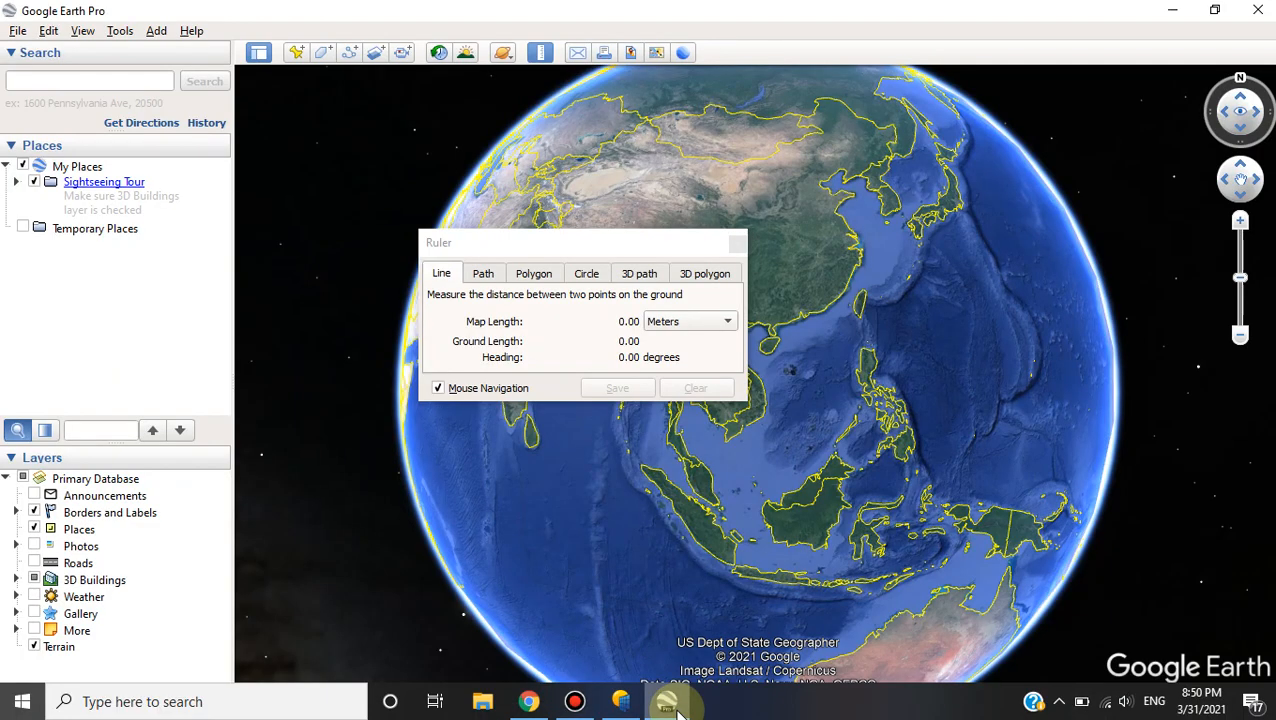
left_click(742, 242)
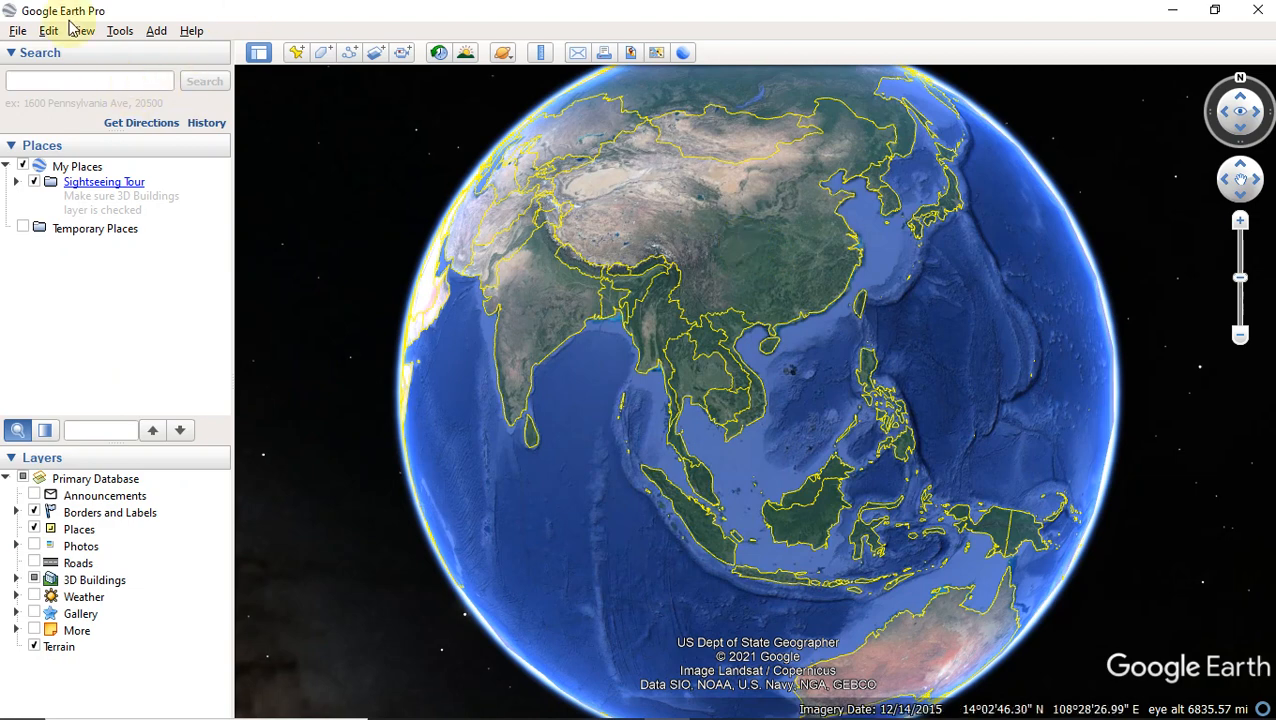
left_click(84, 77)
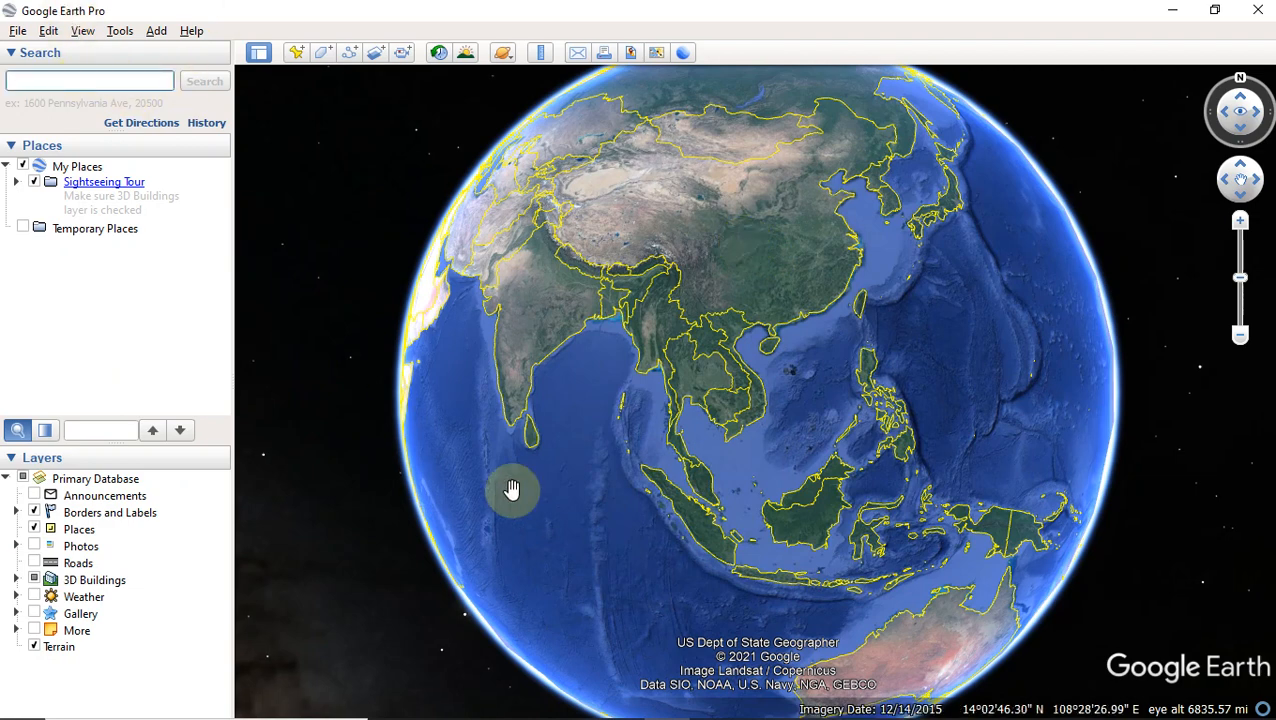
Step: Switch to Google Maps and copy the coordinates 11.9730615,108.4378682 from the page address of Minh Hòa Seminary
left_click(594, 696)
key("alt+Tab")
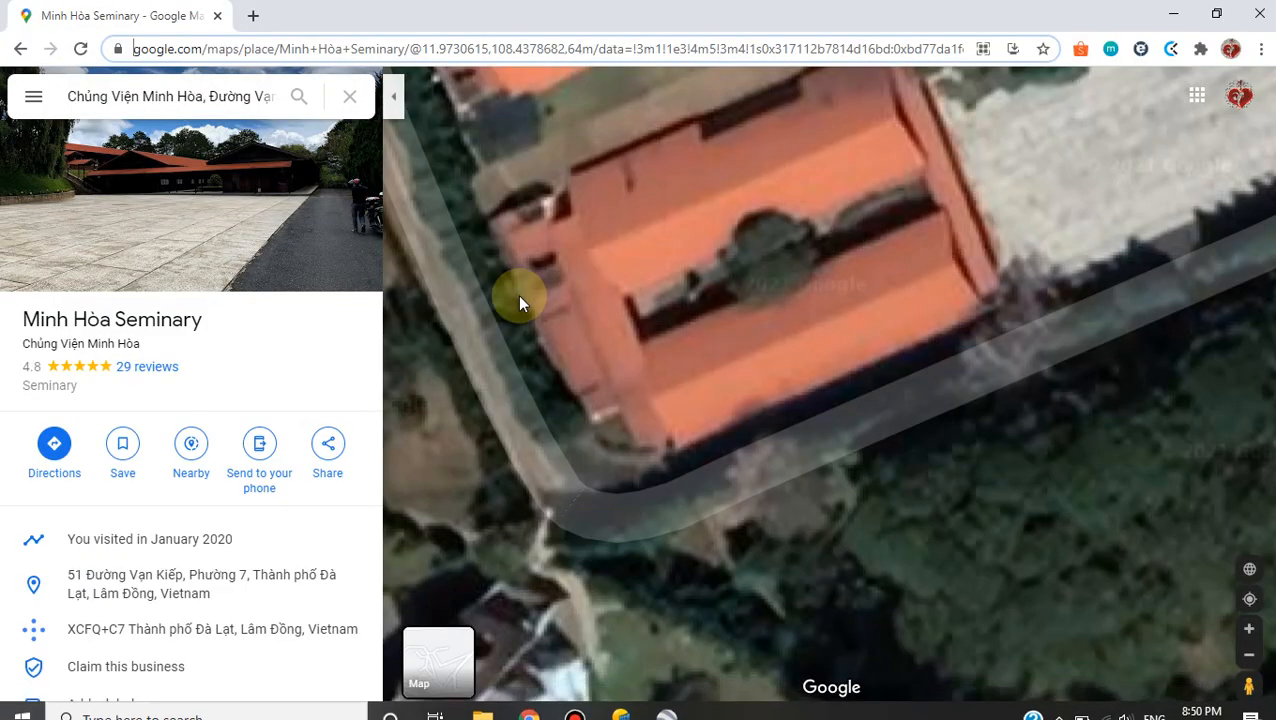
left_click_drag(420, 49, 640, 52)
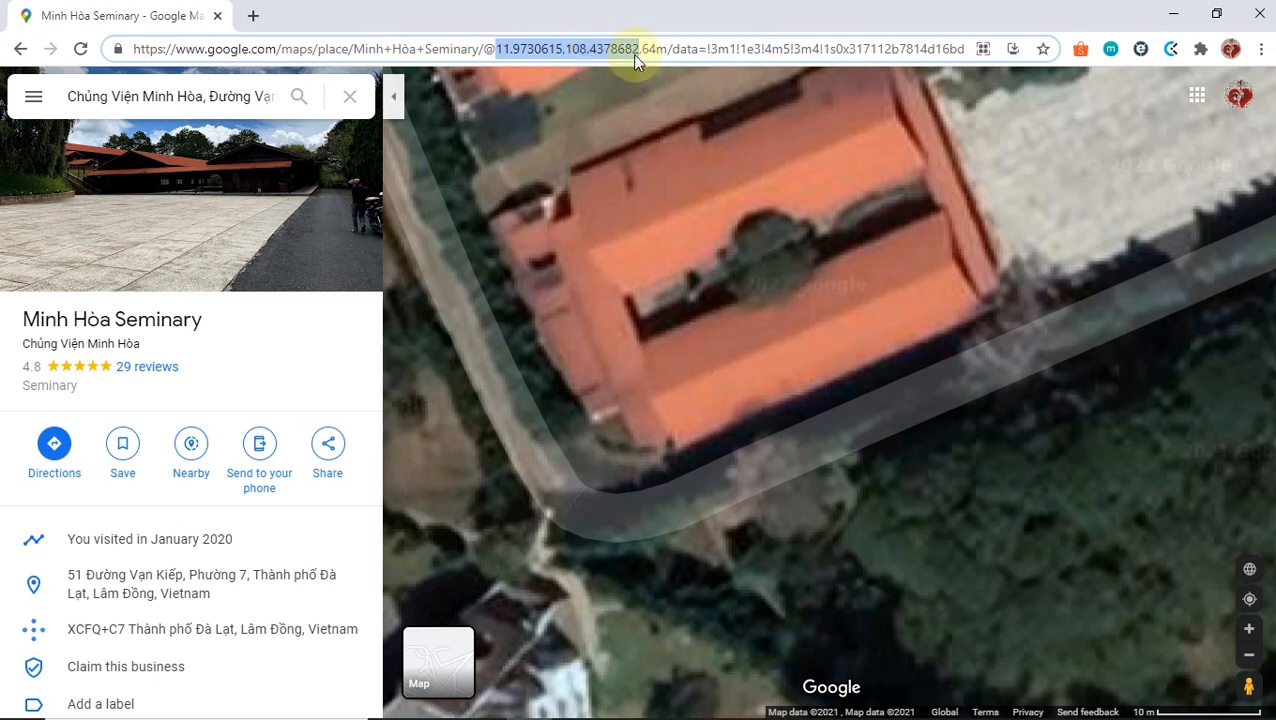
right_click(544, 51)
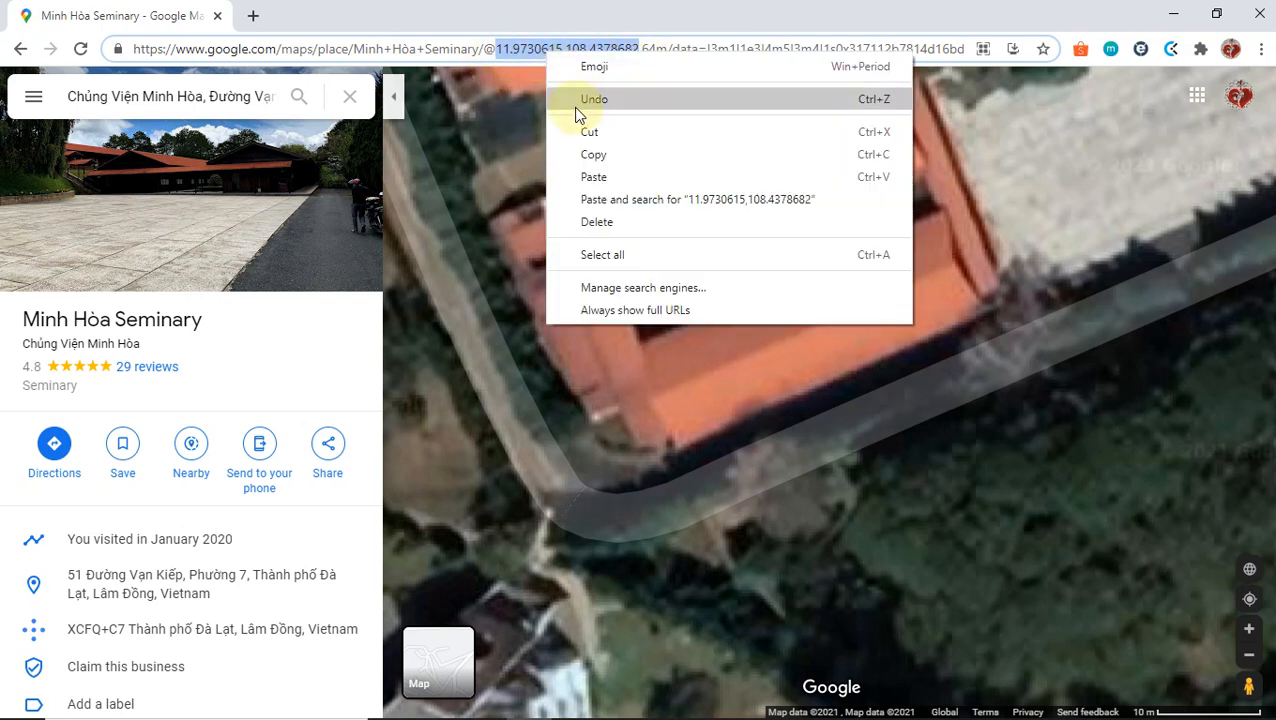
left_click(596, 160)
Step: Search Google Earth Pro for the copied coordinates 11.9730615,108.4378682
key("alt+Tab")
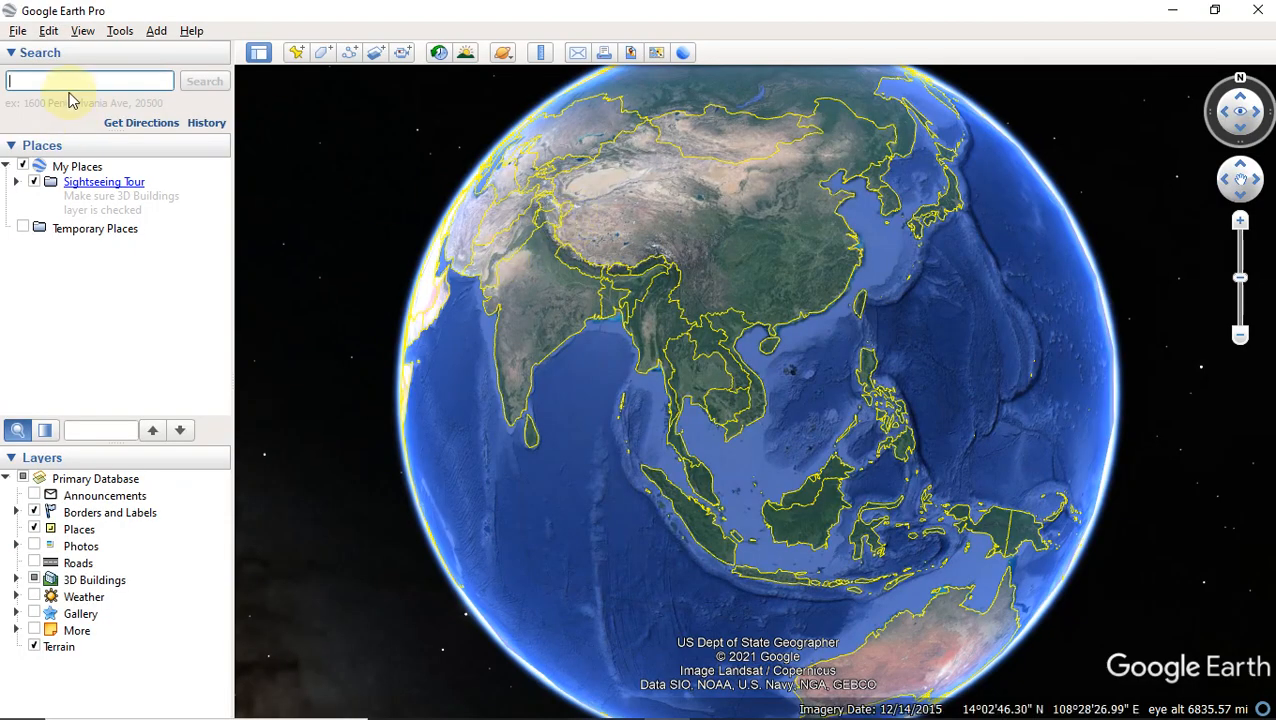
right_click(155, 92)
left_click(191, 187)
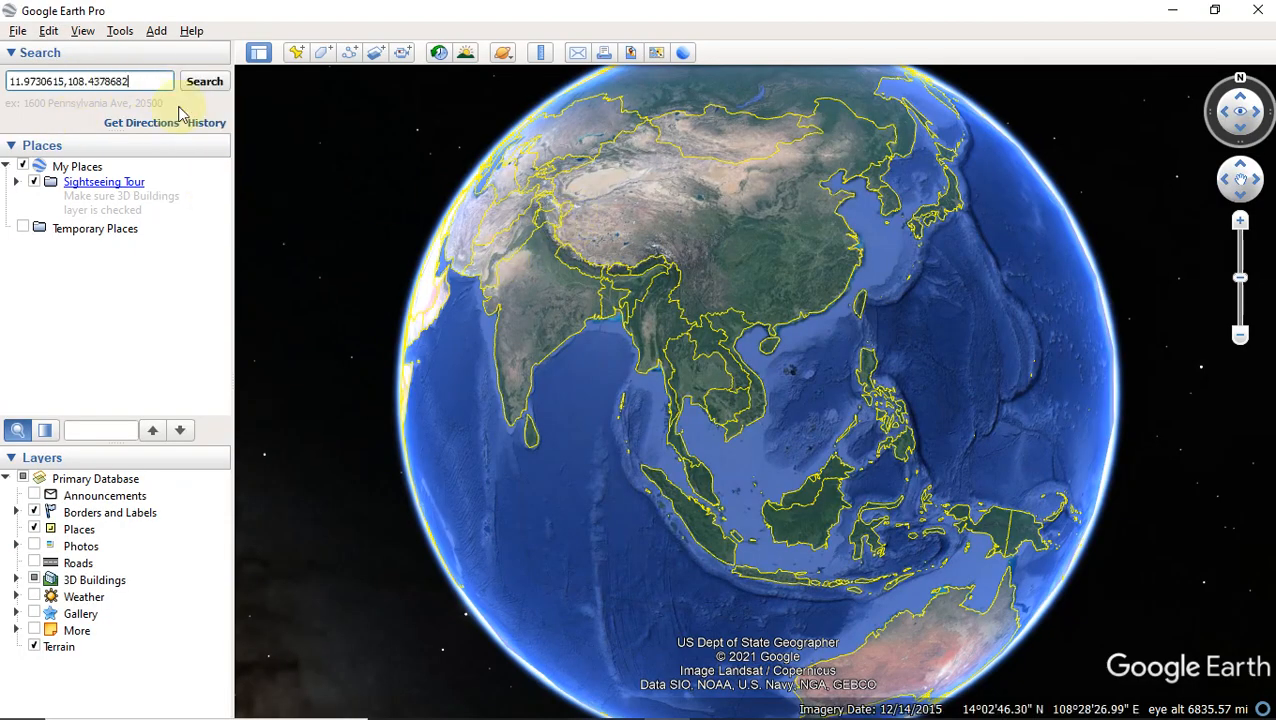
left_click(204, 81)
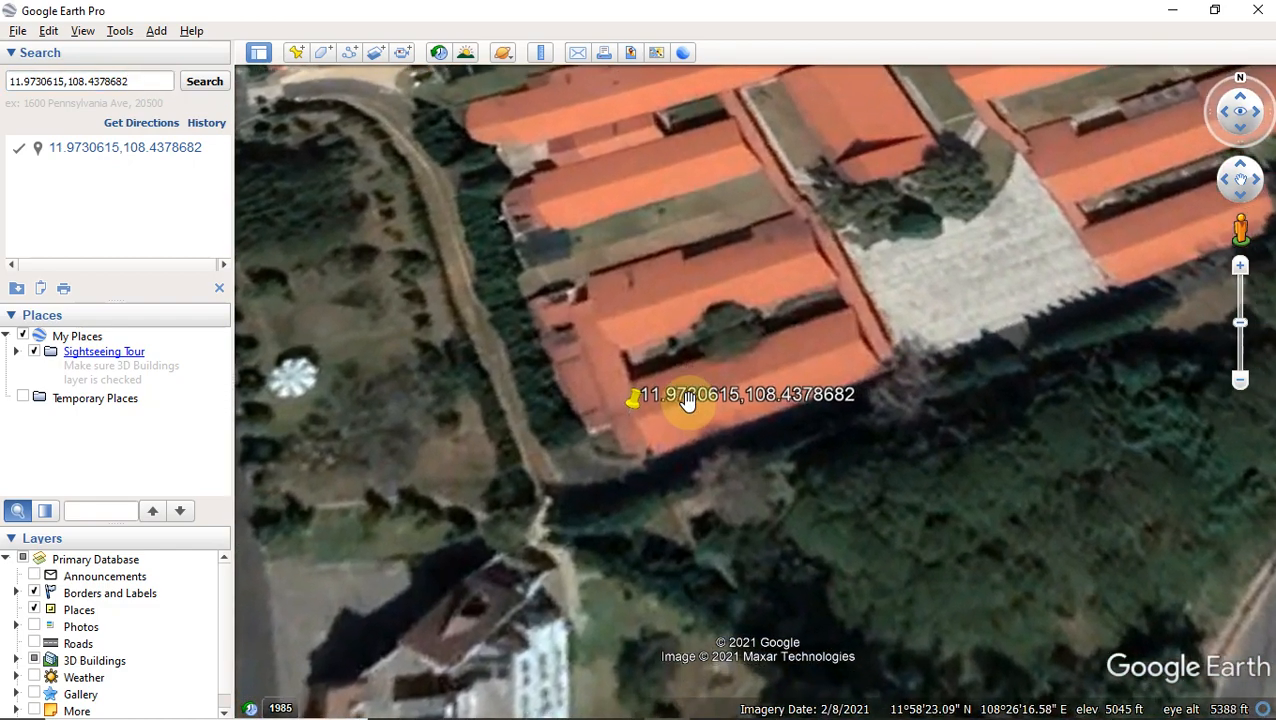
Step: Measure the length of the southern roof slope beside the placemark in meters with a Ruler line
left_click(538, 53)
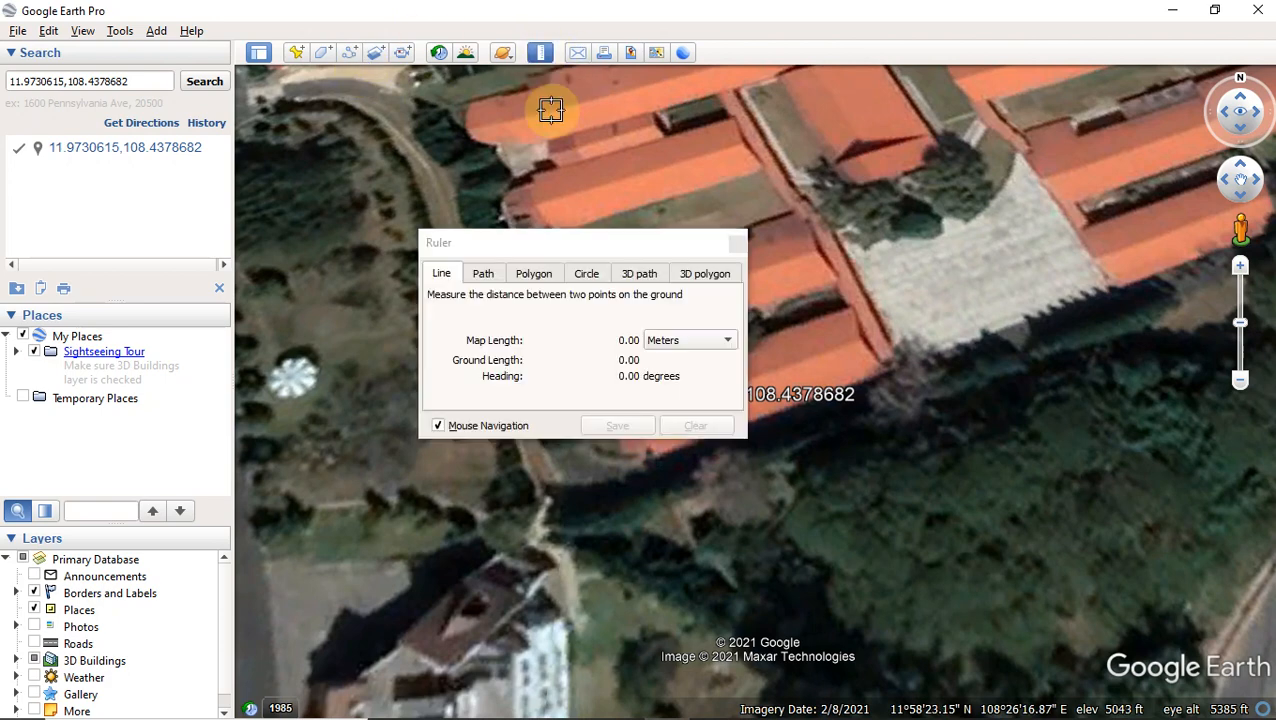
left_click_drag(585, 246, 470, 115)
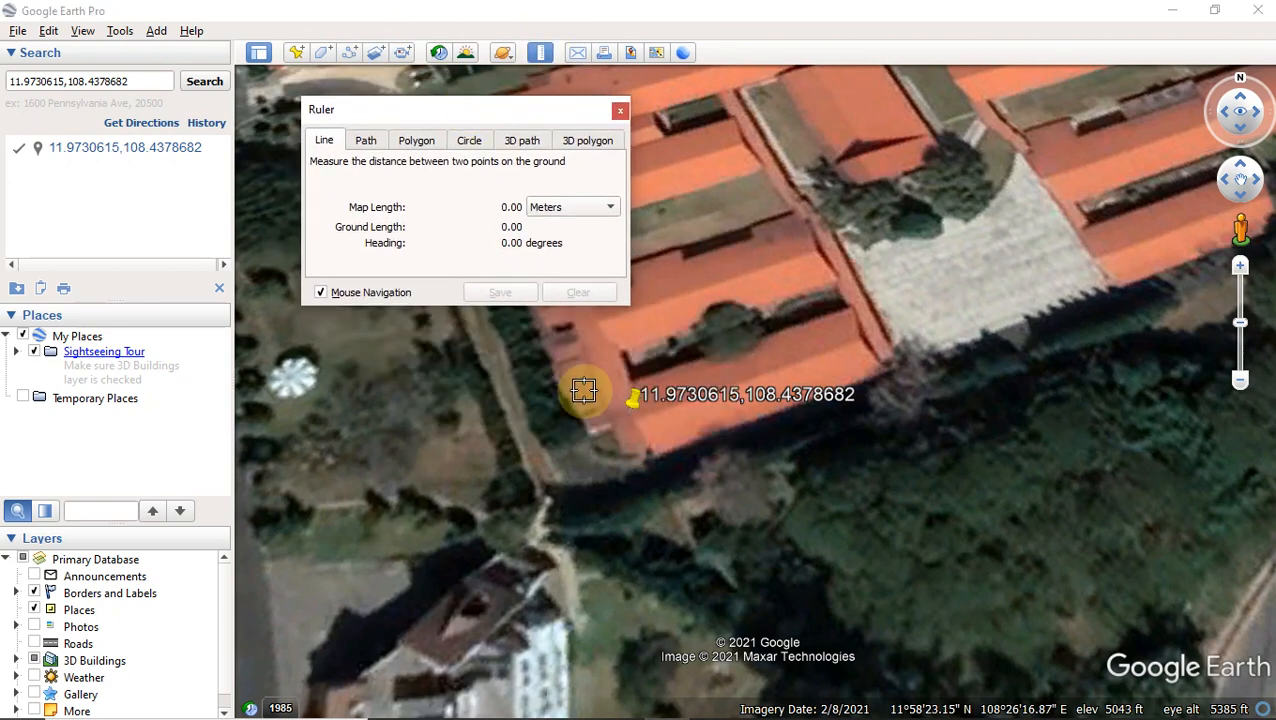
left_click(634, 420)
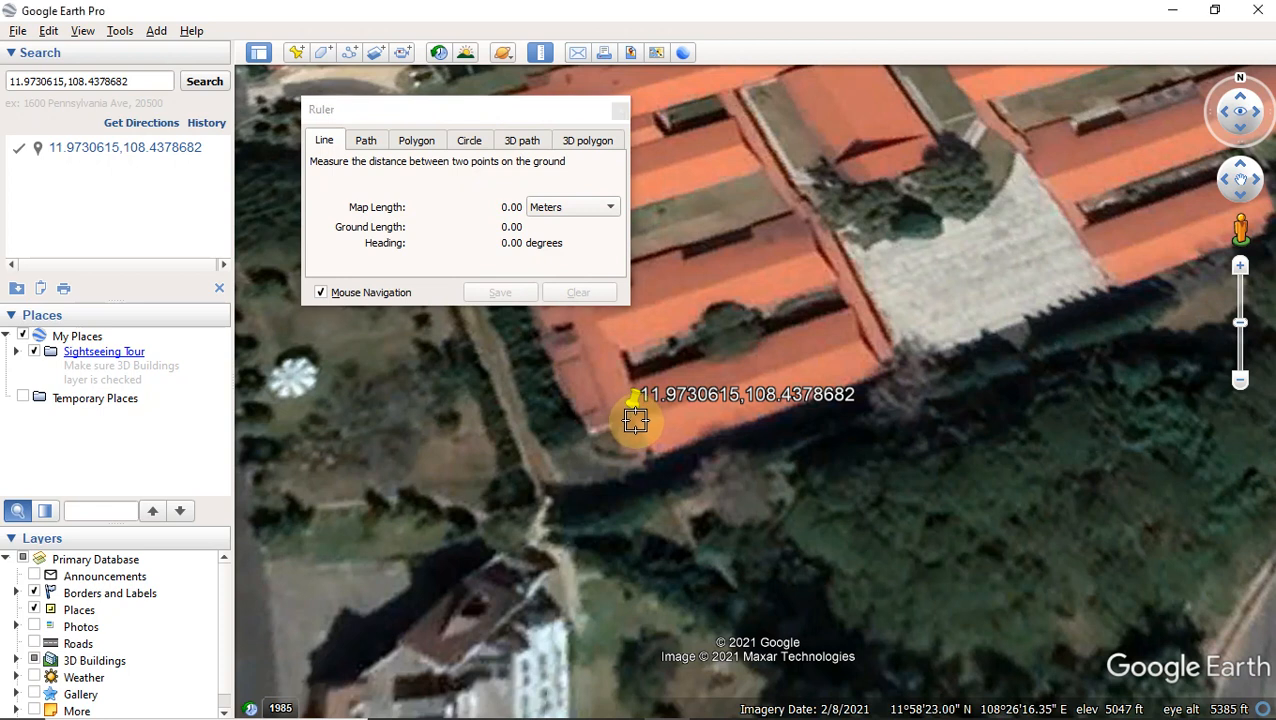
left_click(862, 343)
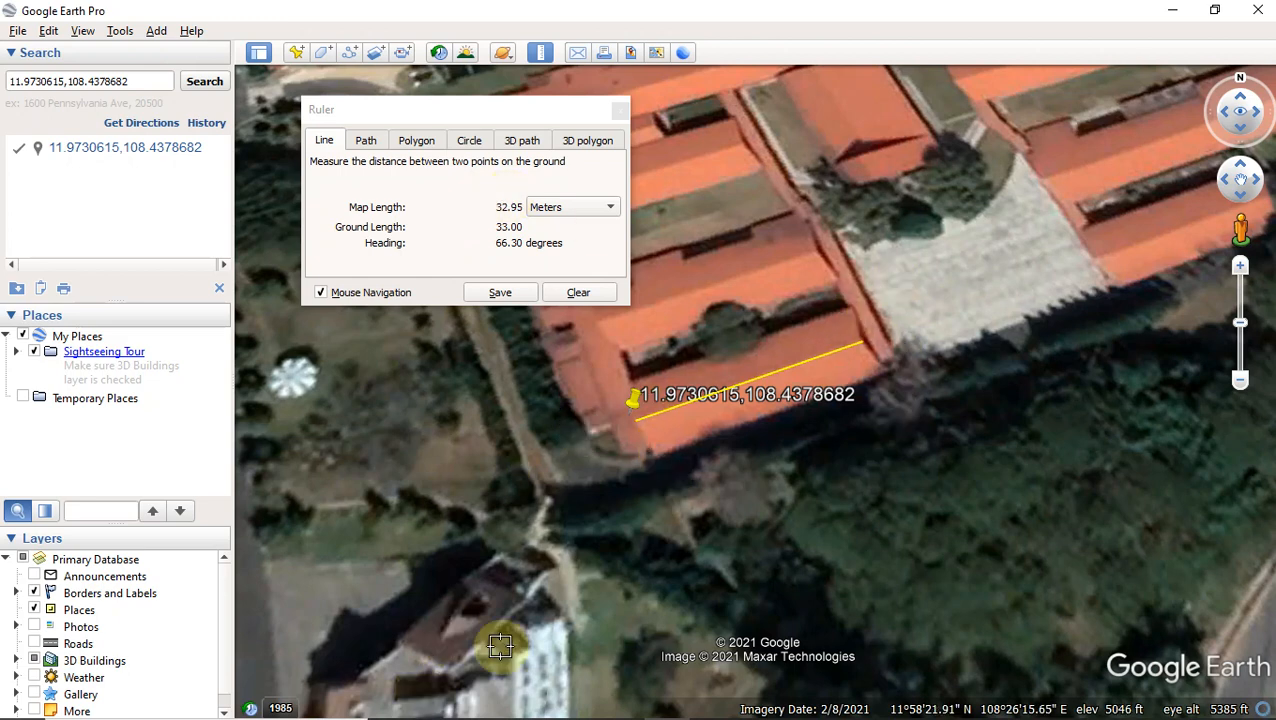
key("alt+Tab")
key("Tab")
key("Tab")
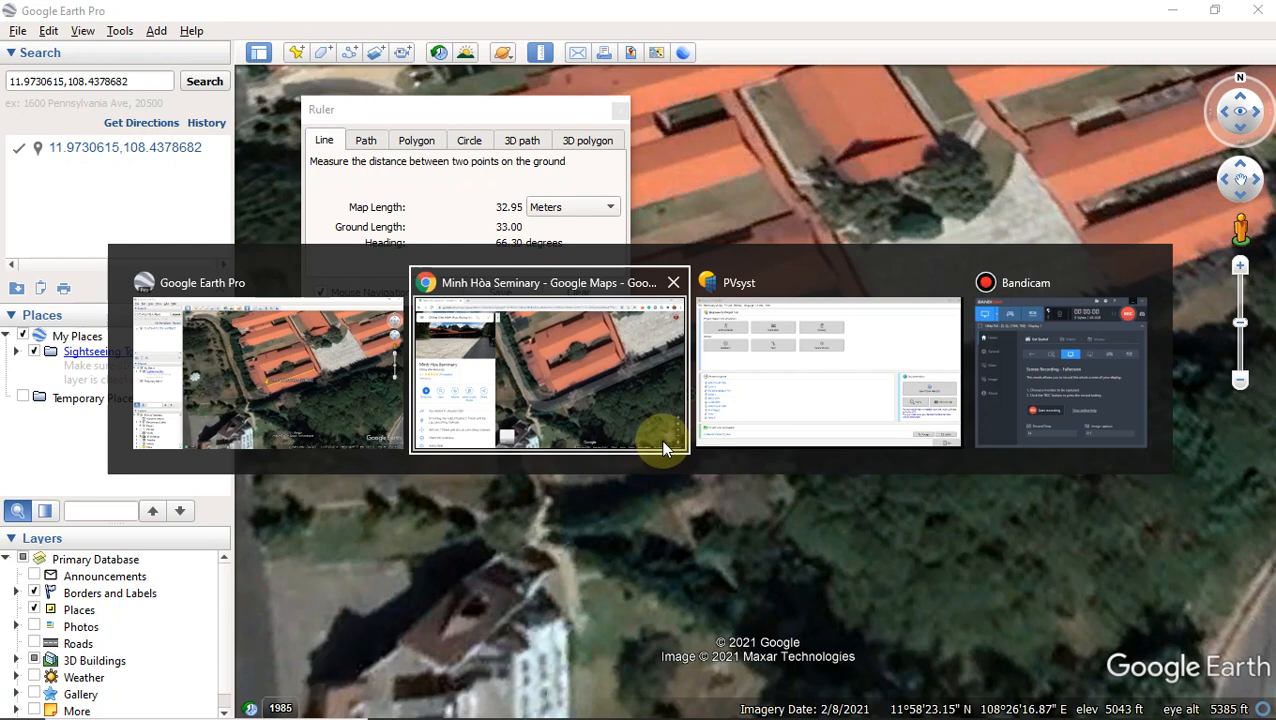
key("Tab")
key("Tab")
key("Tab")
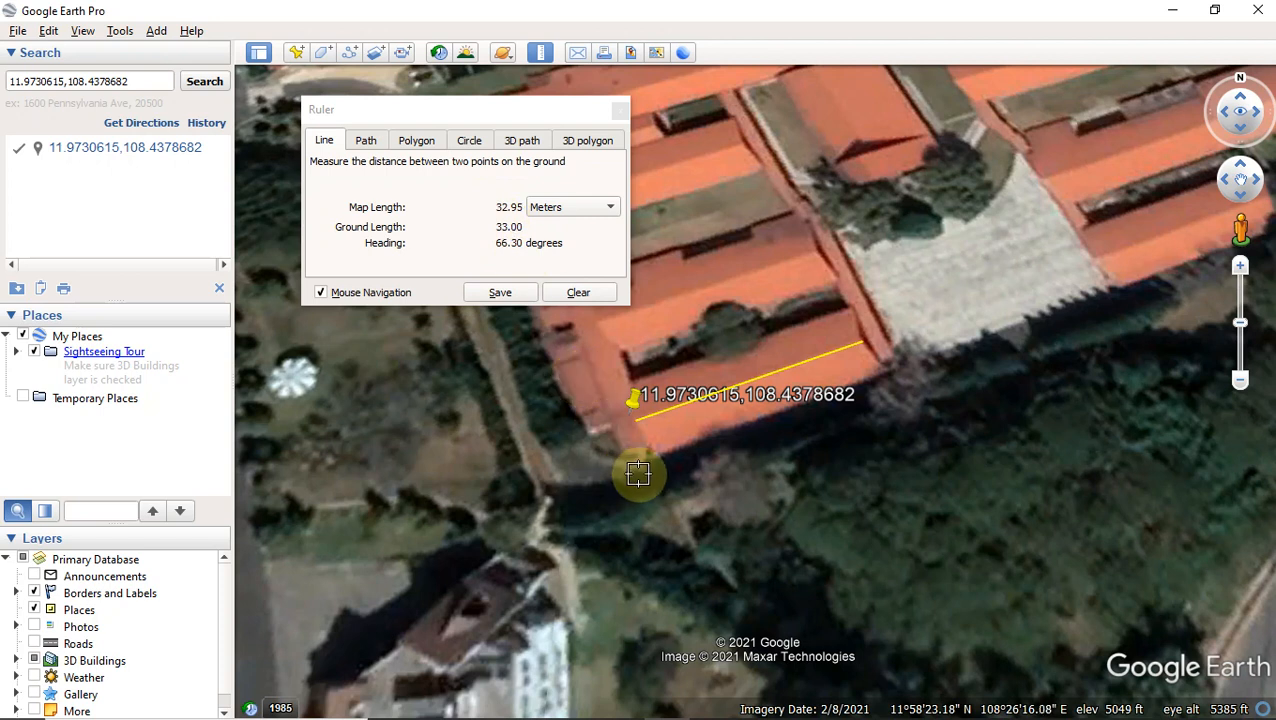
Step: Clear the length measurement and measure the width of the same roof slope down to its lower edge
left_click(578, 294)
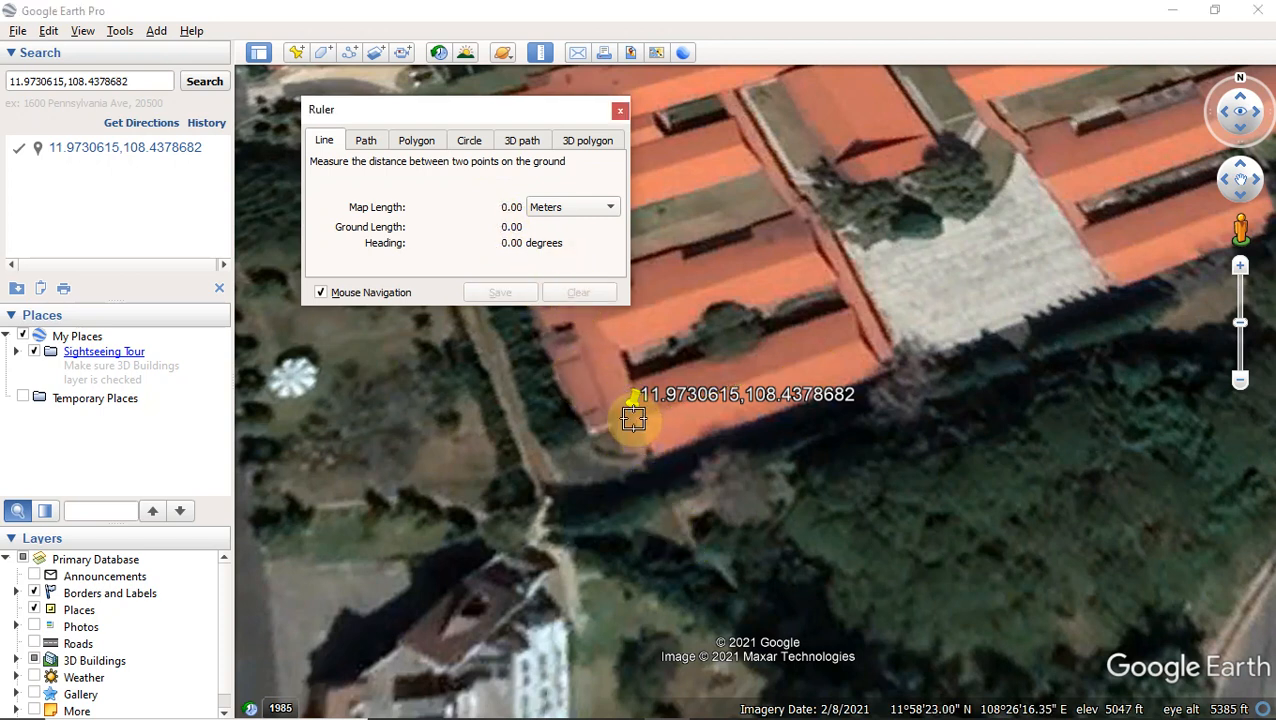
left_click_drag(635, 421, 652, 456)
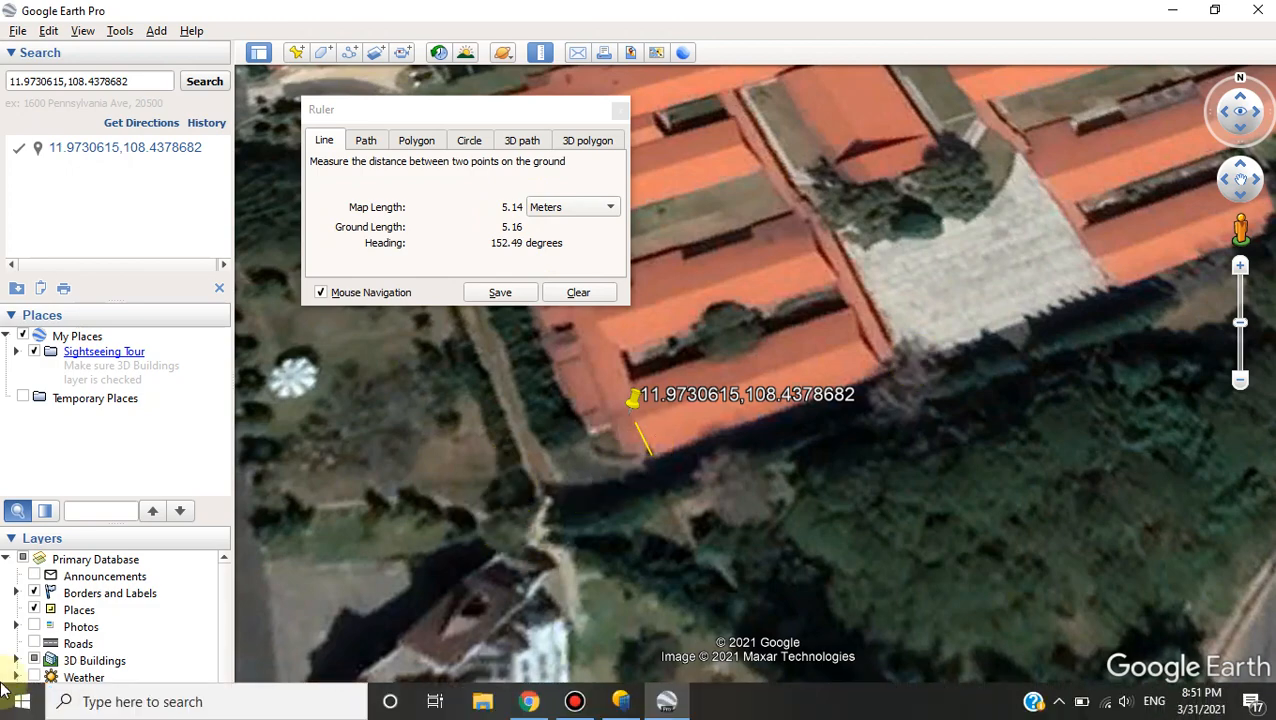
Step: Calculate the roof slope's area as 32 × 5 in Calculator, and put the calculator away
left_click(21, 702)
mouse_move(63, 632)
left_click(272, 435)
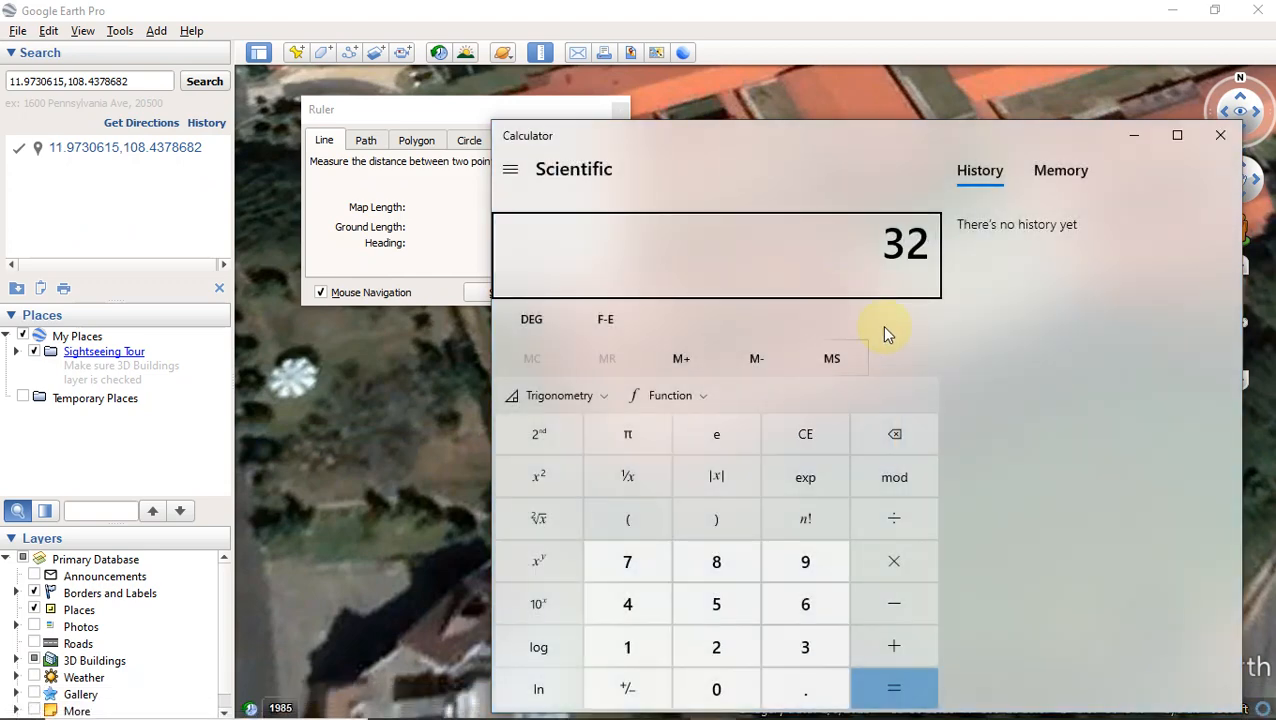
key("asterisk")
key("5")
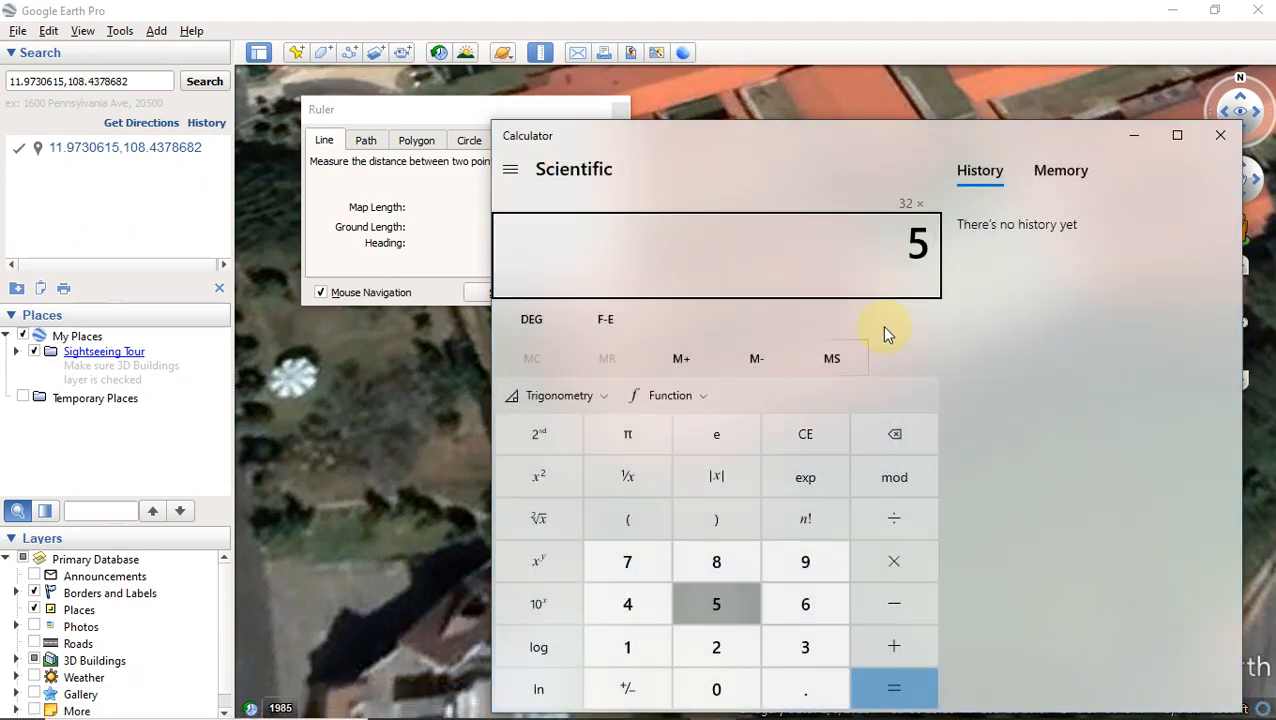
key("Return")
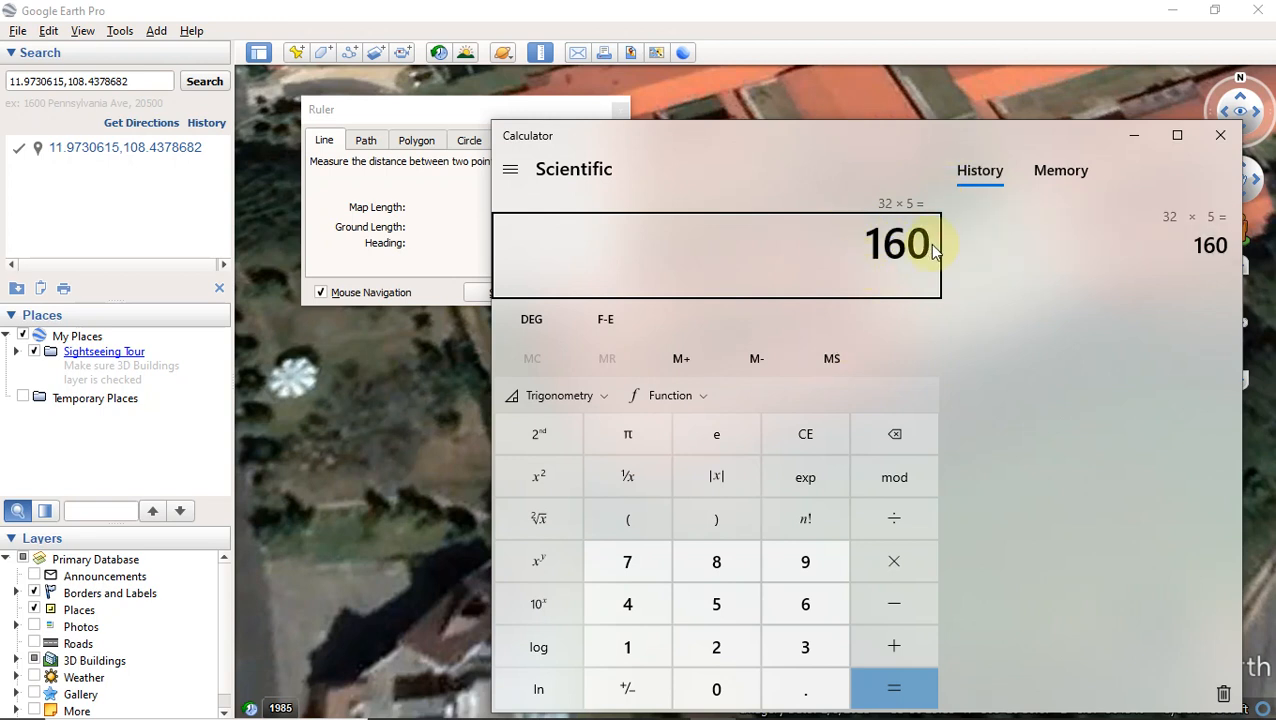
left_click(1128, 143)
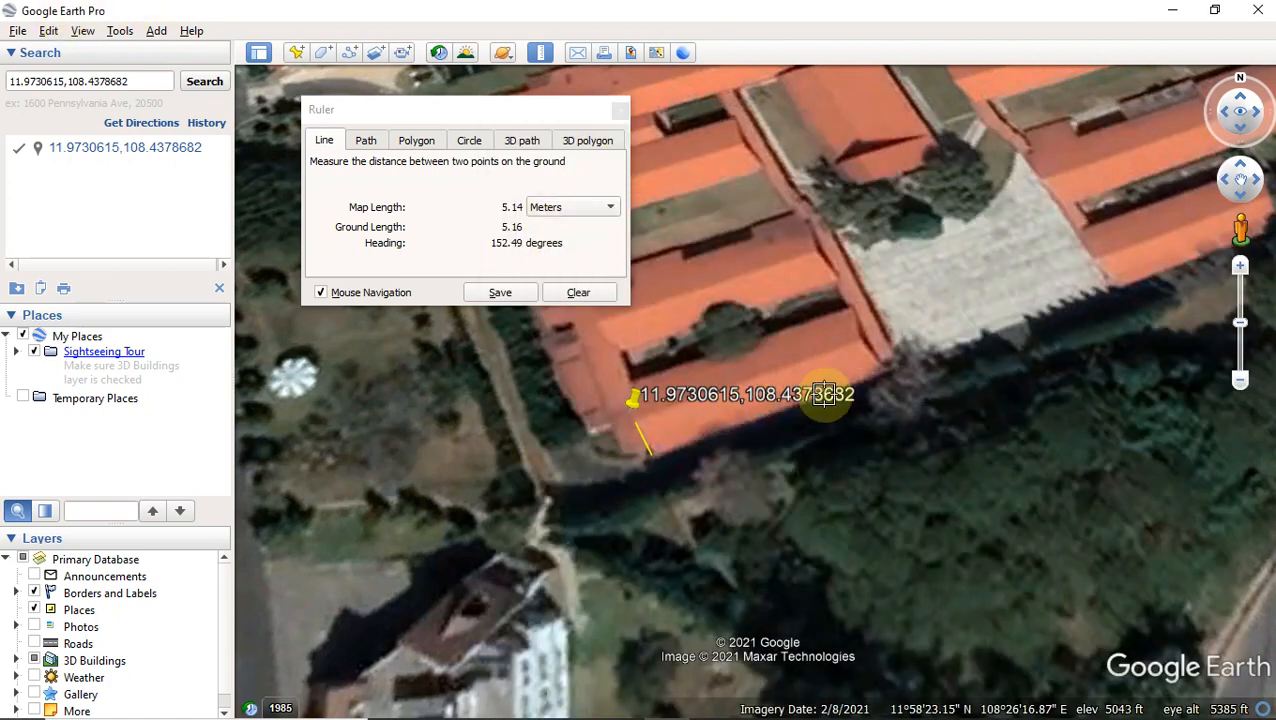
Step: Switch to Google Maps and examine Minh Hòa Seminary, from its surroundings down to a close-up of the southwestern building's roof
key("alt+Tab")
key("alt+Tab")
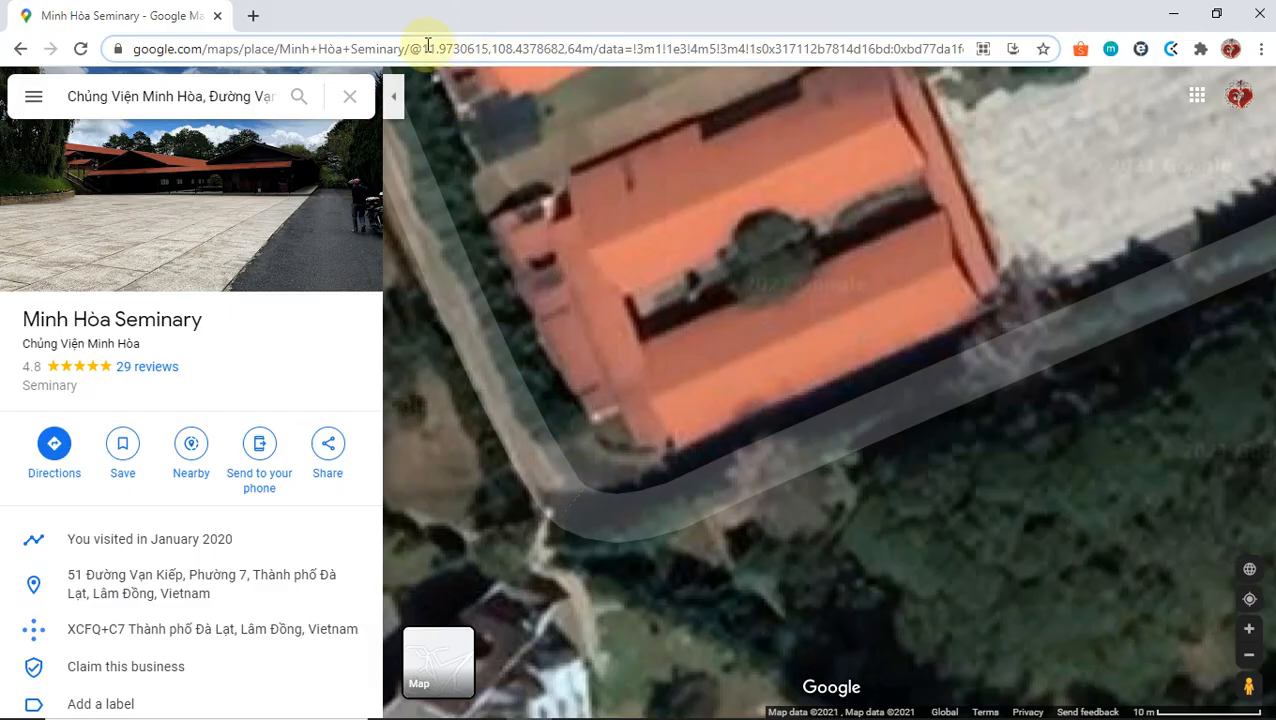
scroll(659, 382, "down", 5)
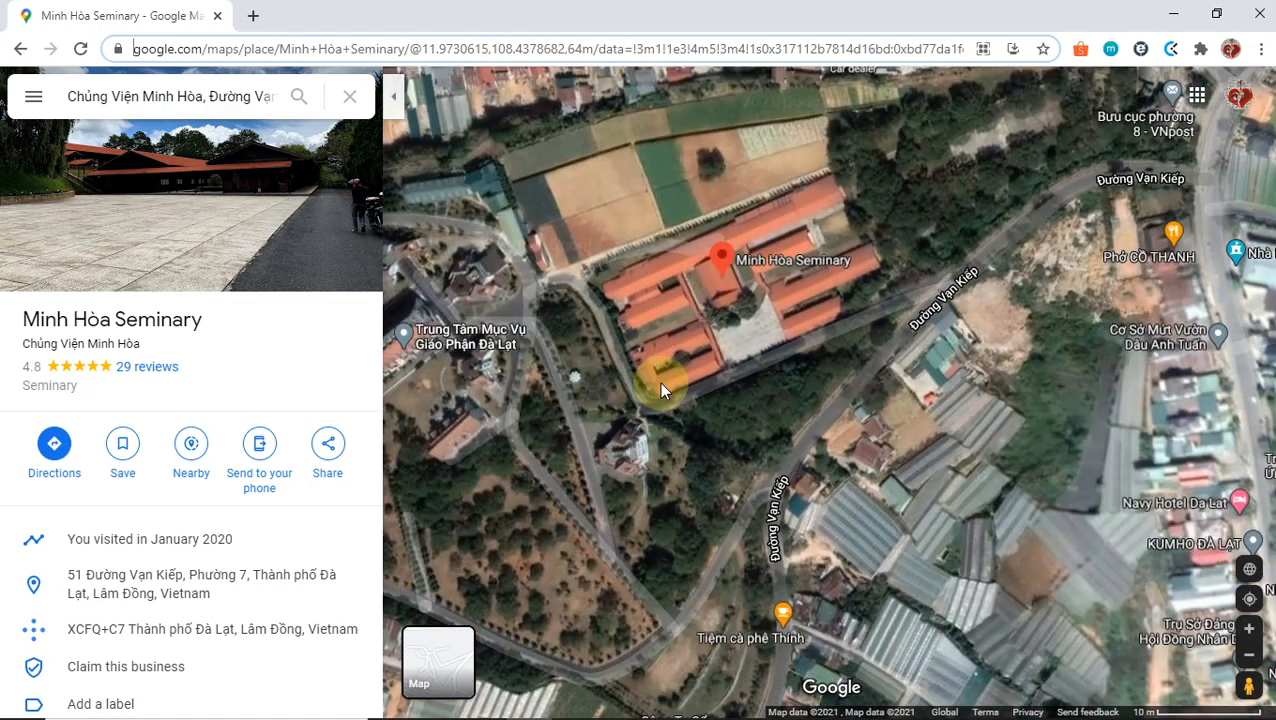
scroll(614, 449, "up", 3)
scroll(636, 362, "up", 4)
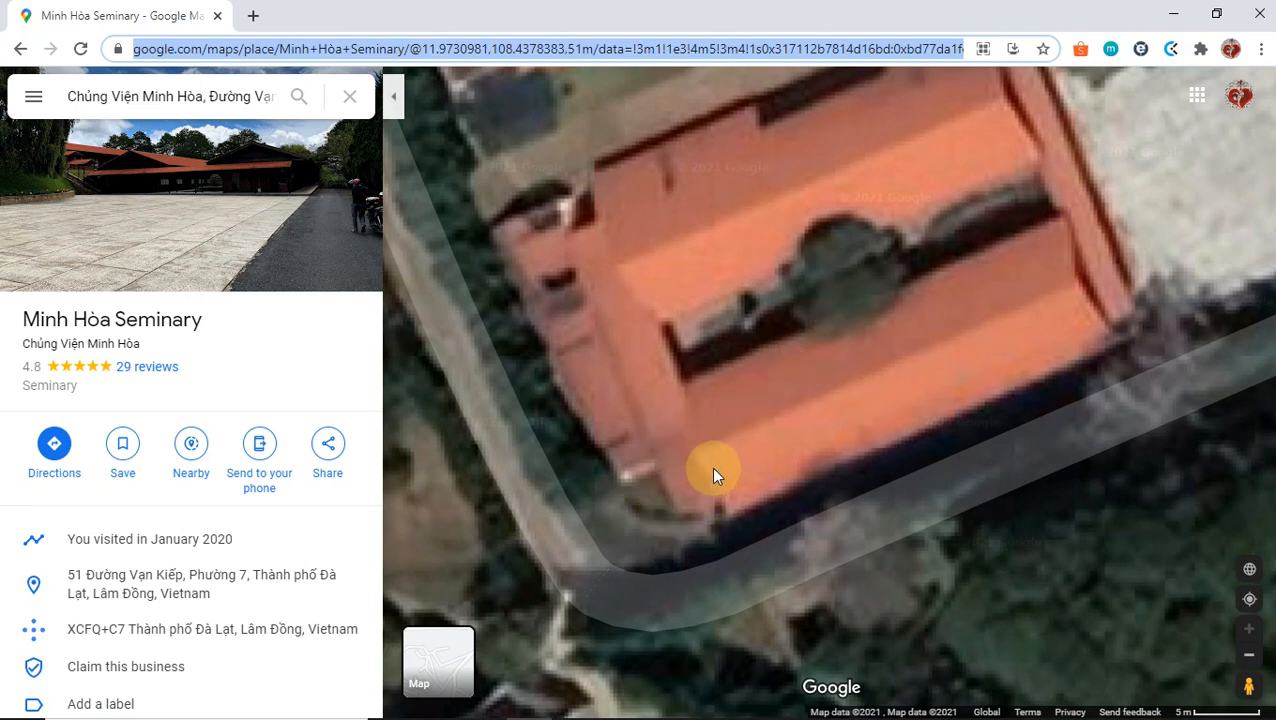
Step: Switch to PVsyst and create a new grid-connected project named DEMO 123
key("alt+Tab")
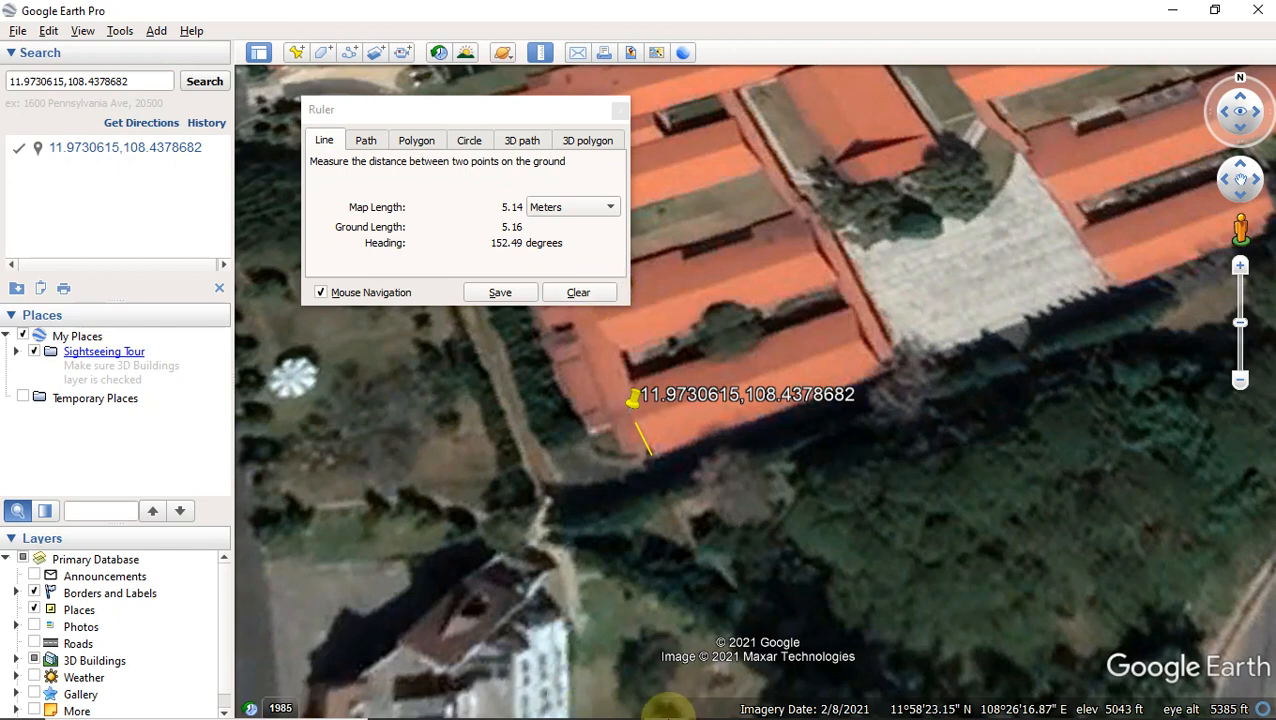
left_click(603, 705)
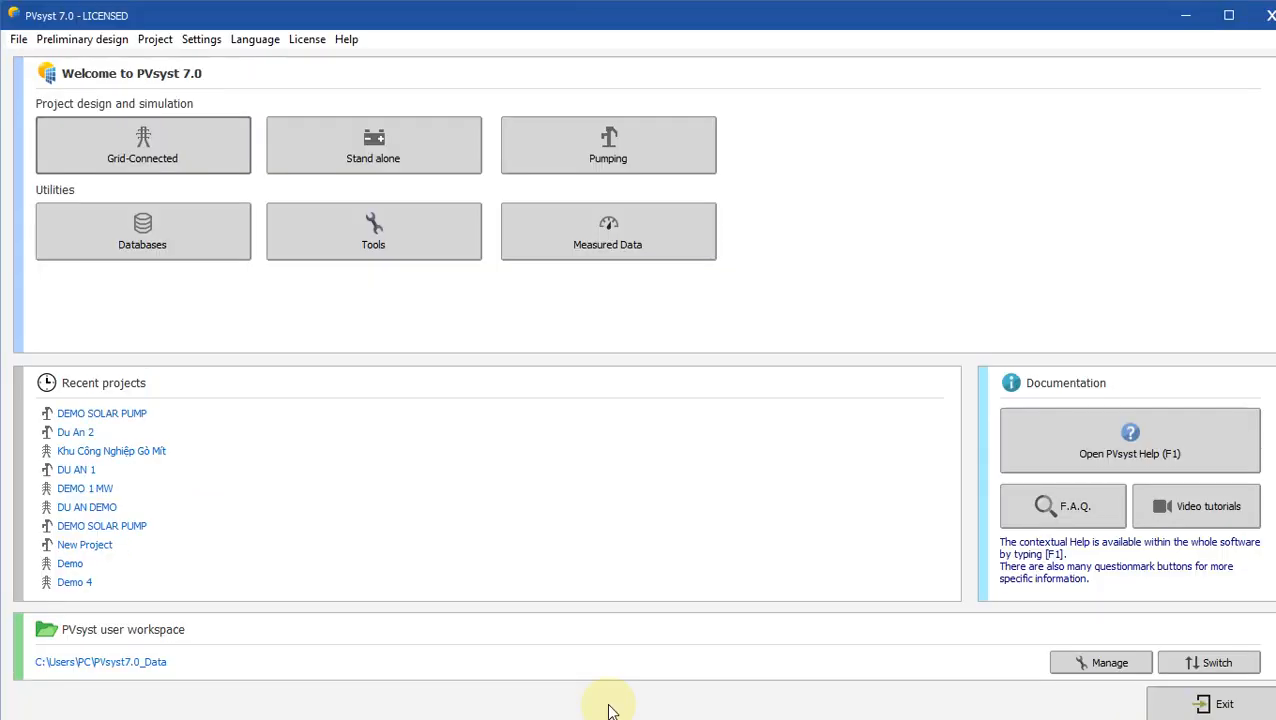
left_click(187, 166)
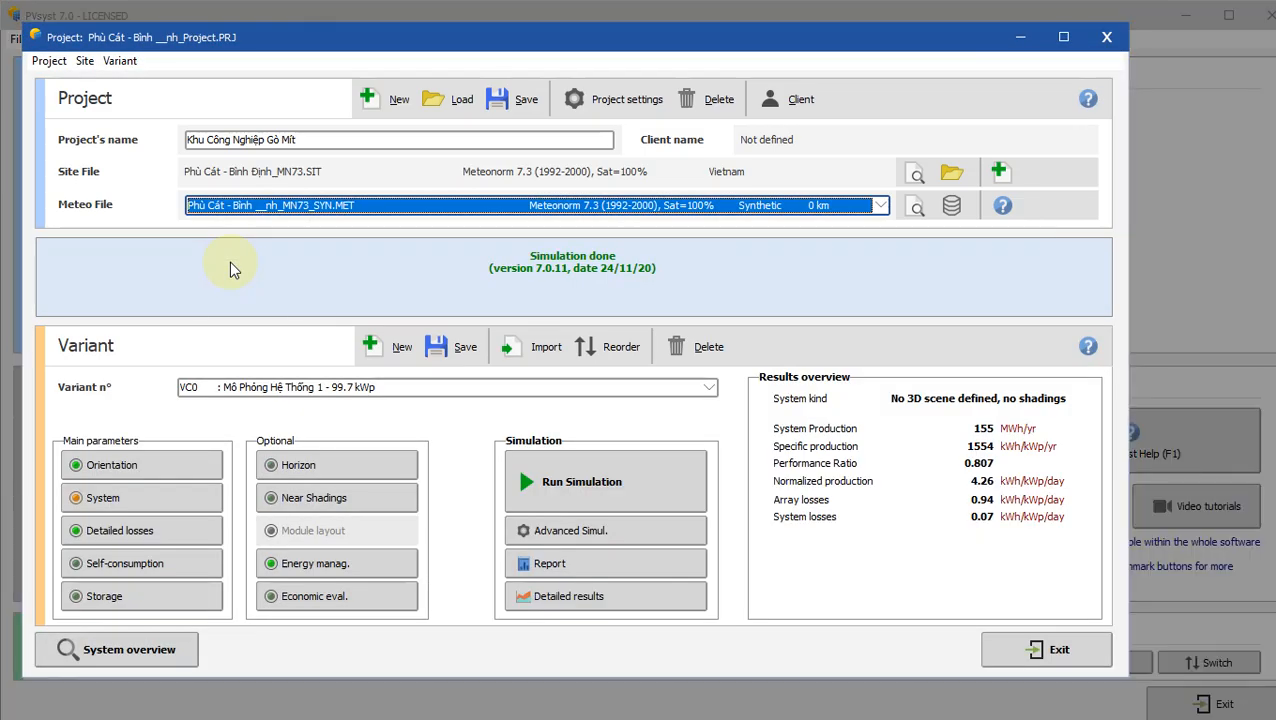
left_click(395, 100)
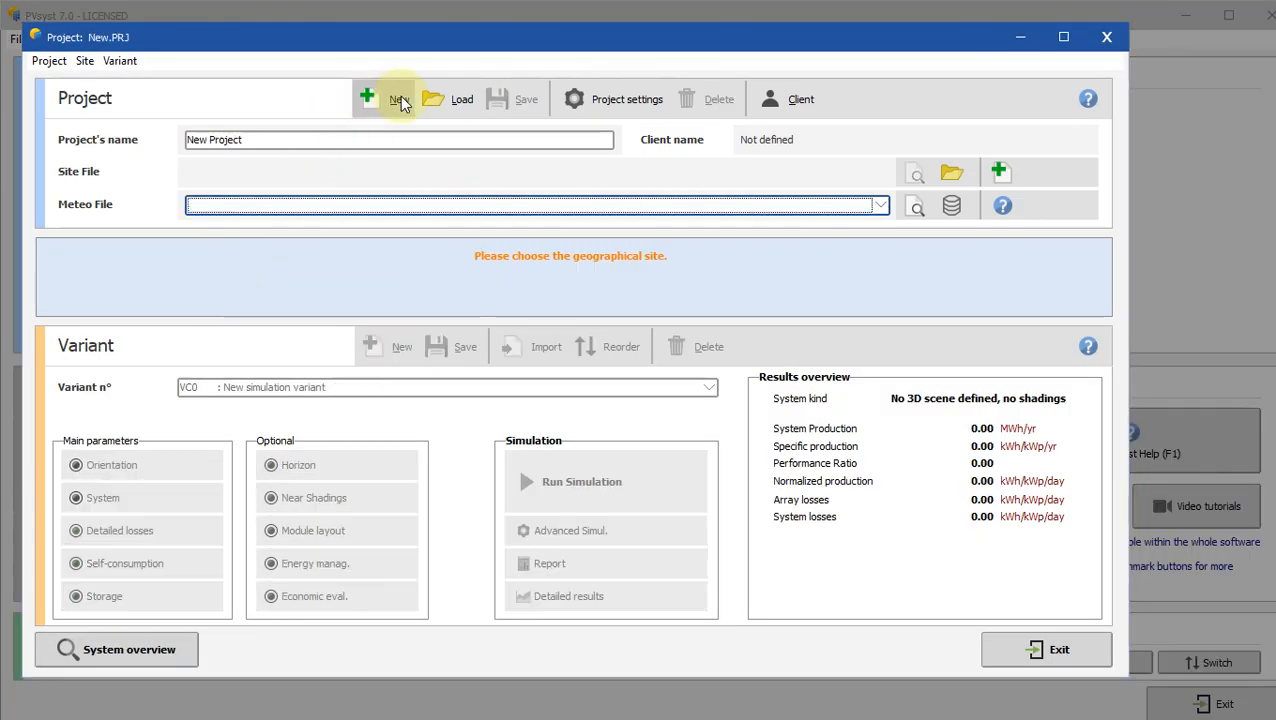
left_click(258, 139)
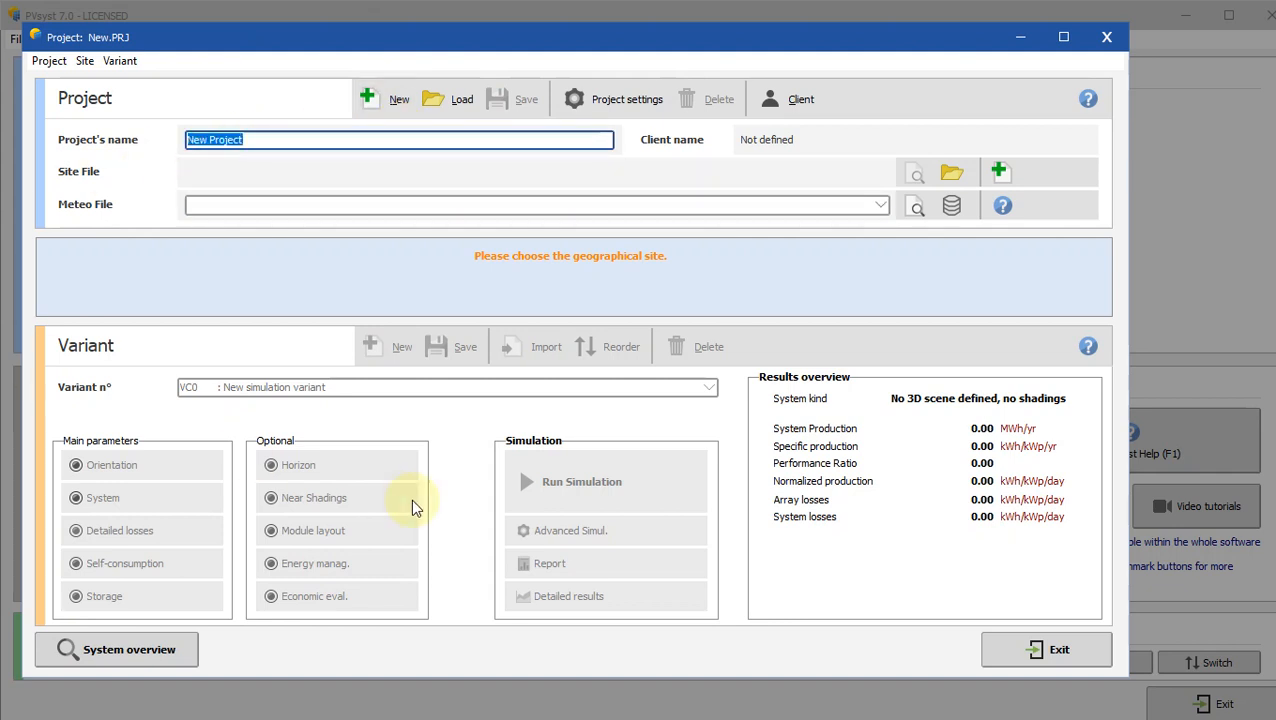
type("DEMO")
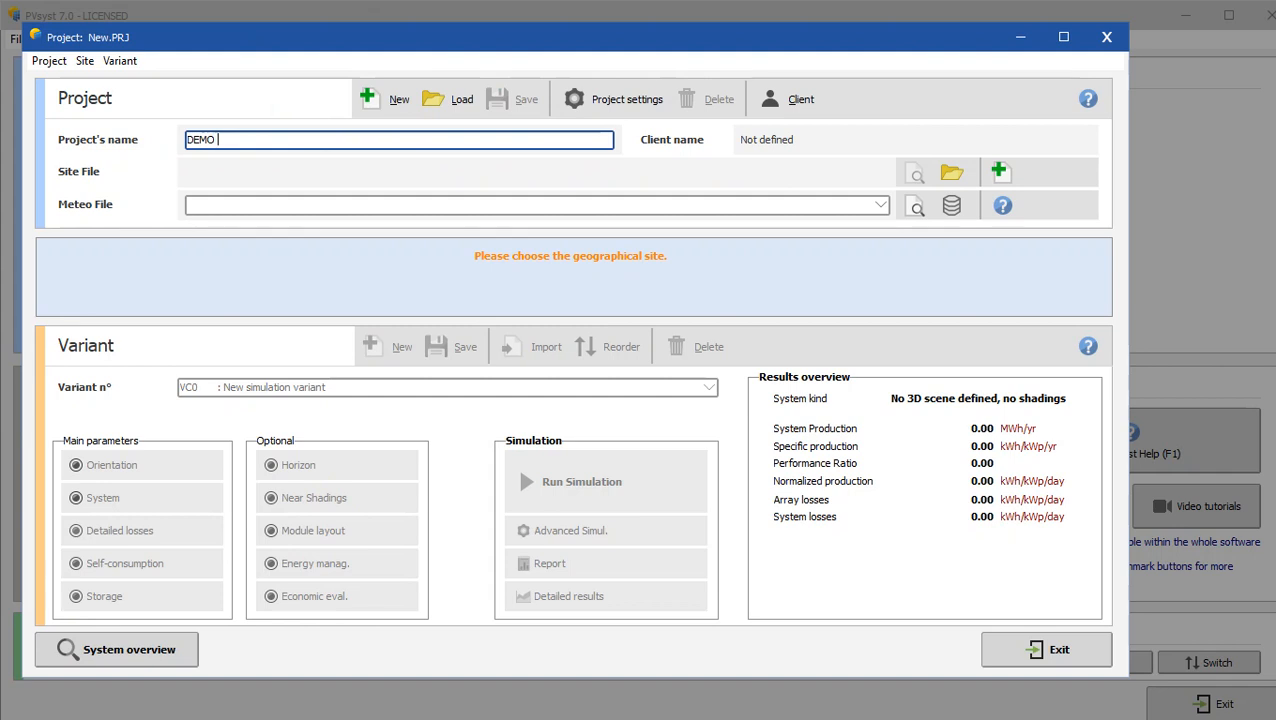
type(" 123")
Step: Switch to Google Maps and copy the coordinates 11.9730981,108.4378383 from the Minh Hòa Seminary page's web address
key("alt+Tab")
key("alt+Tab")
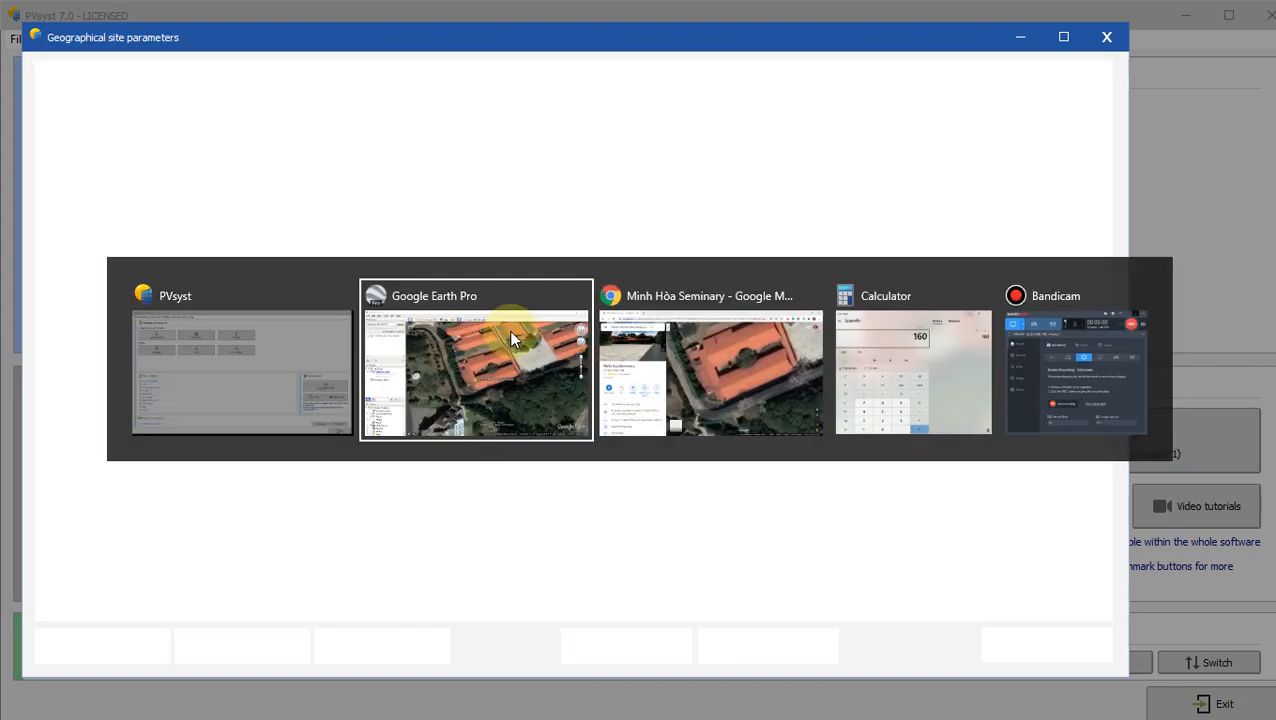
key("alt+Tab")
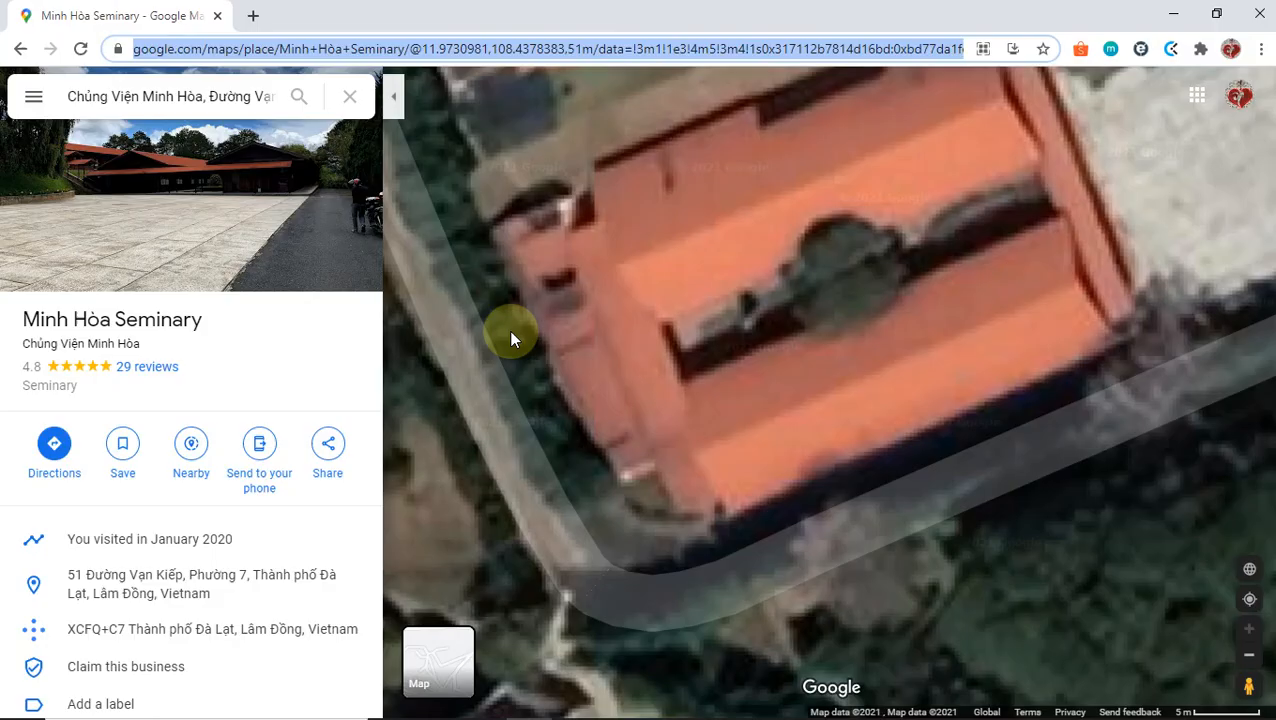
left_click(443, 50)
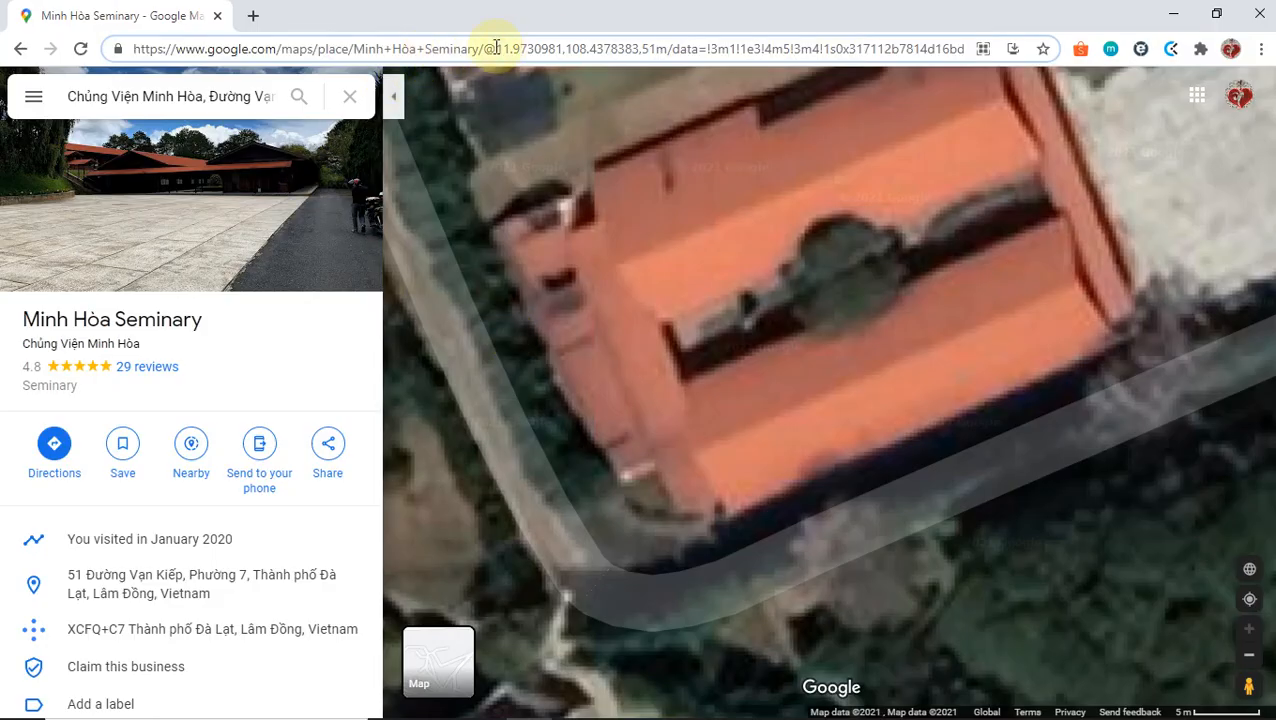
left_click_drag(496, 48, 640, 48)
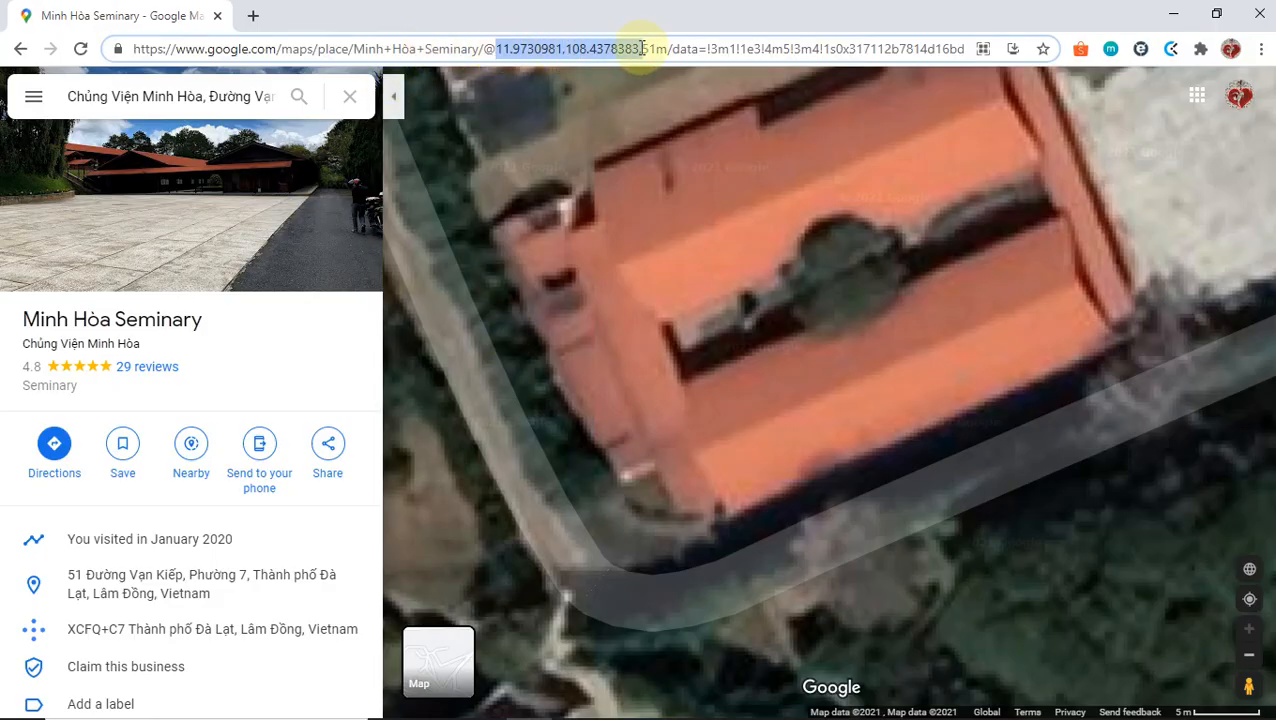
right_click(581, 60)
left_click(617, 155)
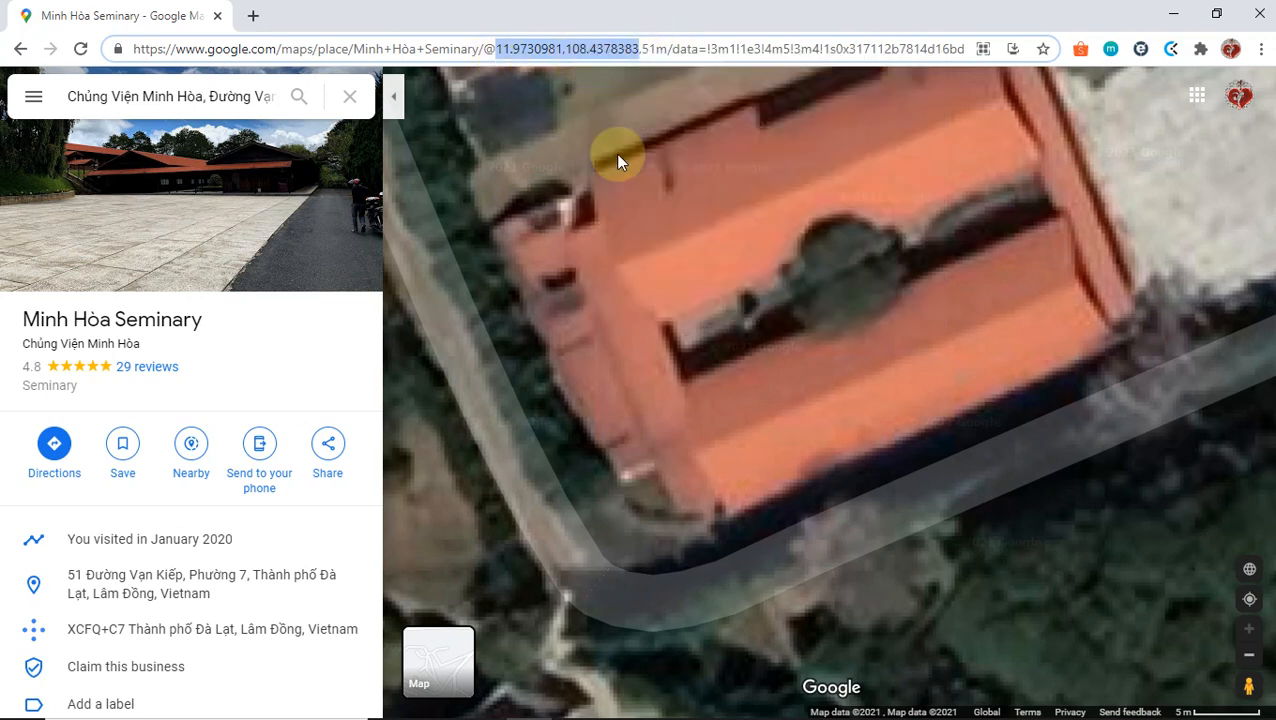
Step: Switch to PVsyst, search the new site's interactive map for 11.9730981,108.4378383, and accept the found point as the project site
key("alt+Tab")
key("alt+Tab")
key("Tab")
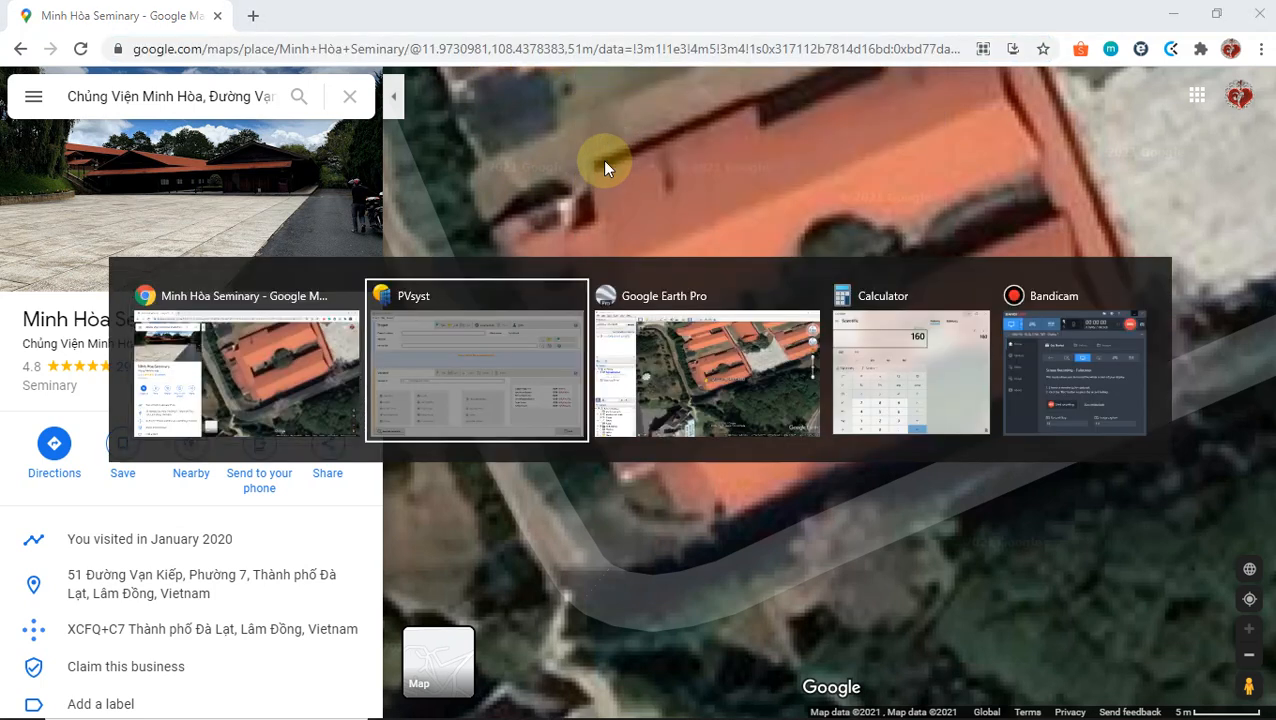
right_click(320, 140)
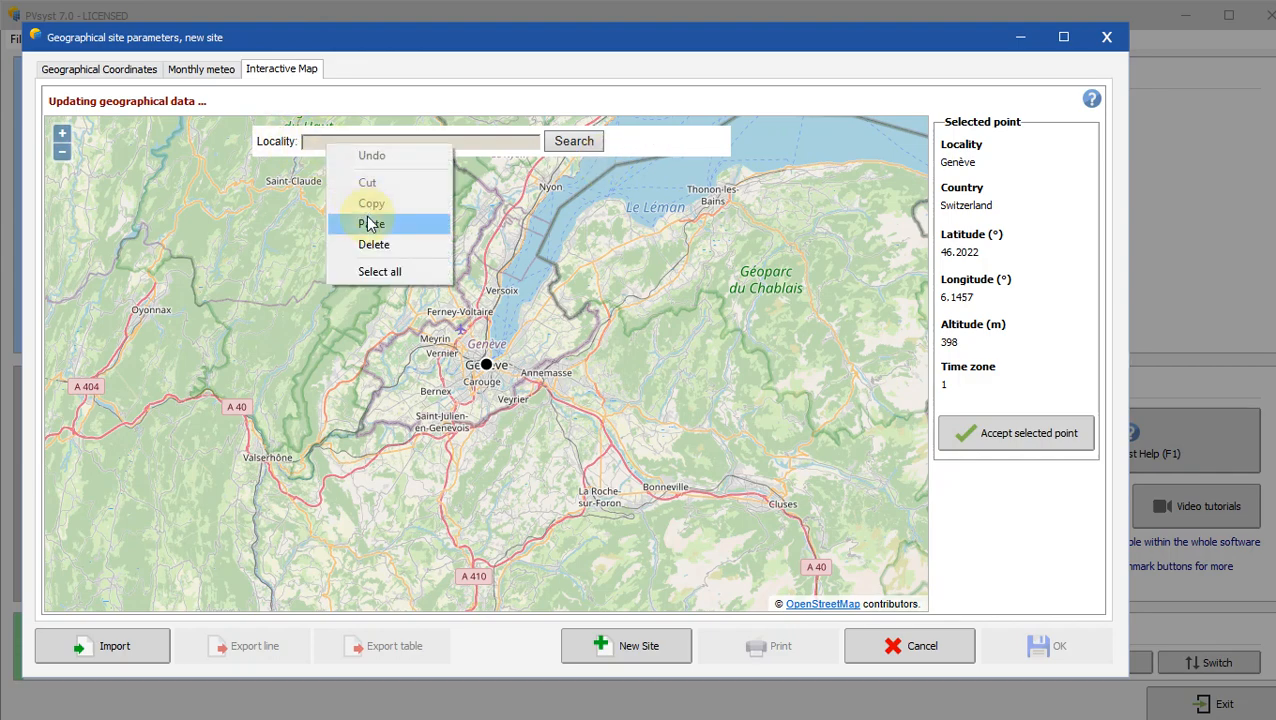
left_click(372, 222)
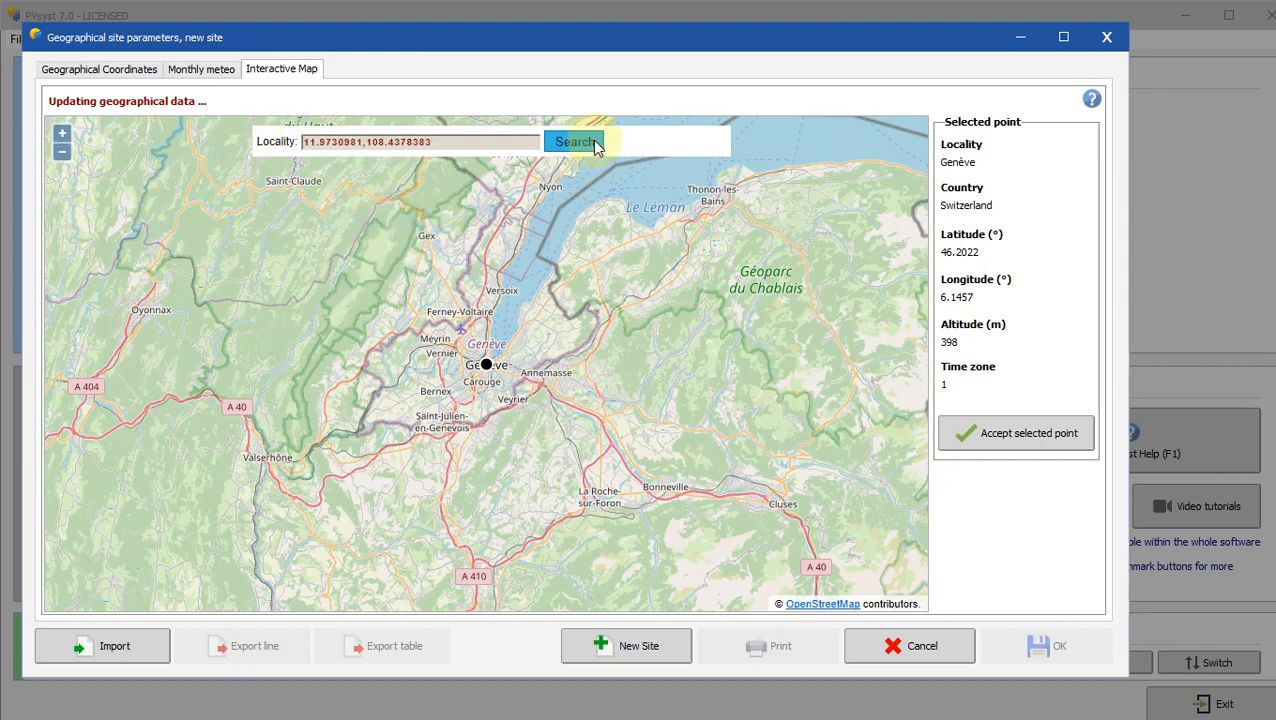
left_click(597, 146)
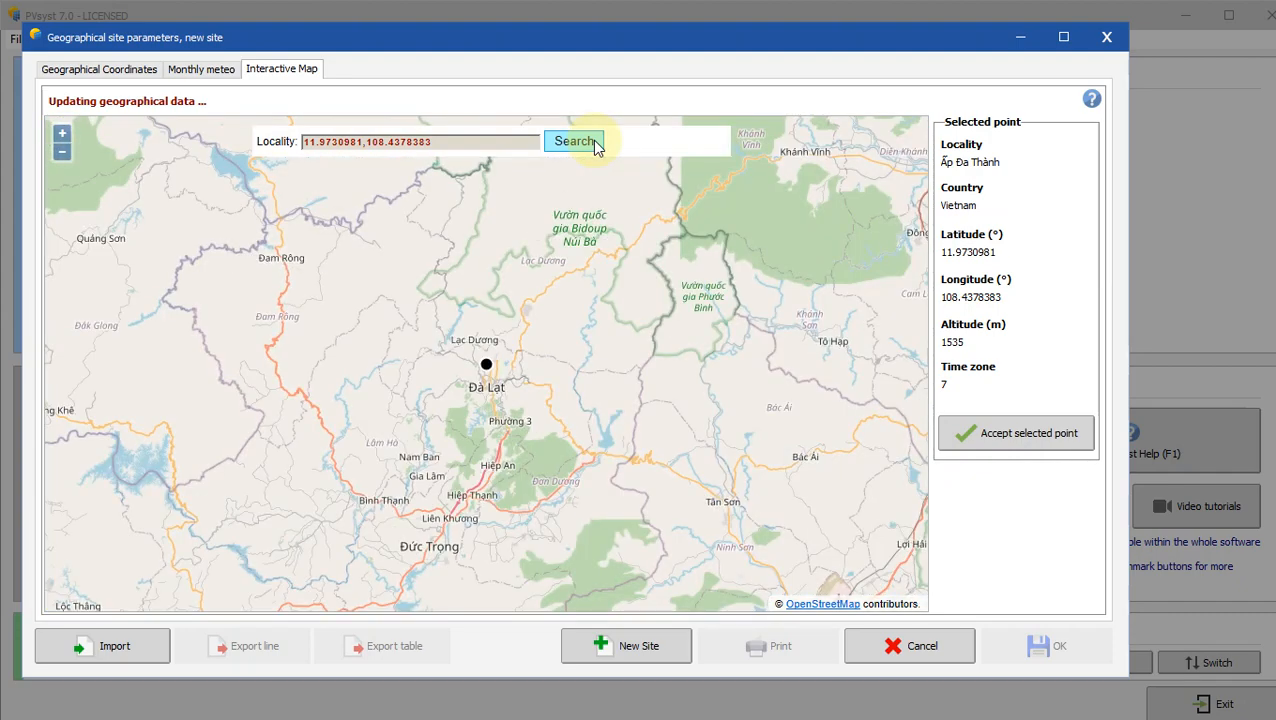
scroll(490, 362, "up", 4)
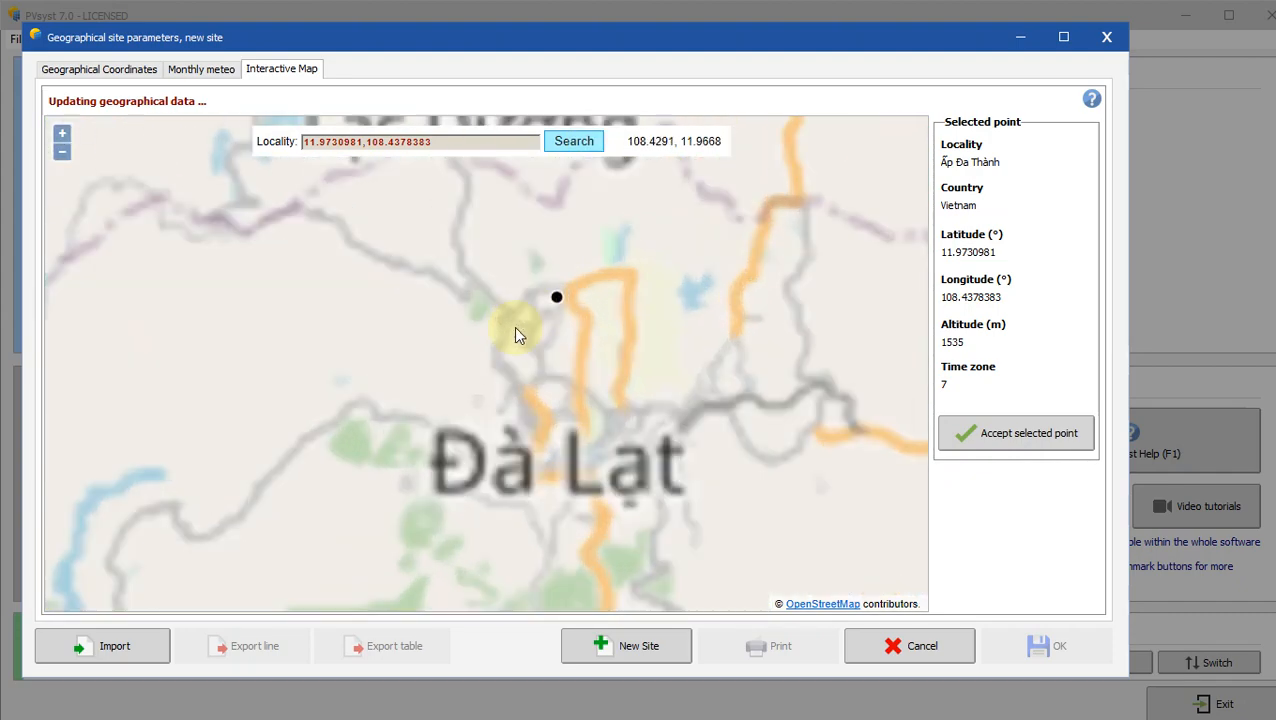
scroll(514, 327, "down", 1)
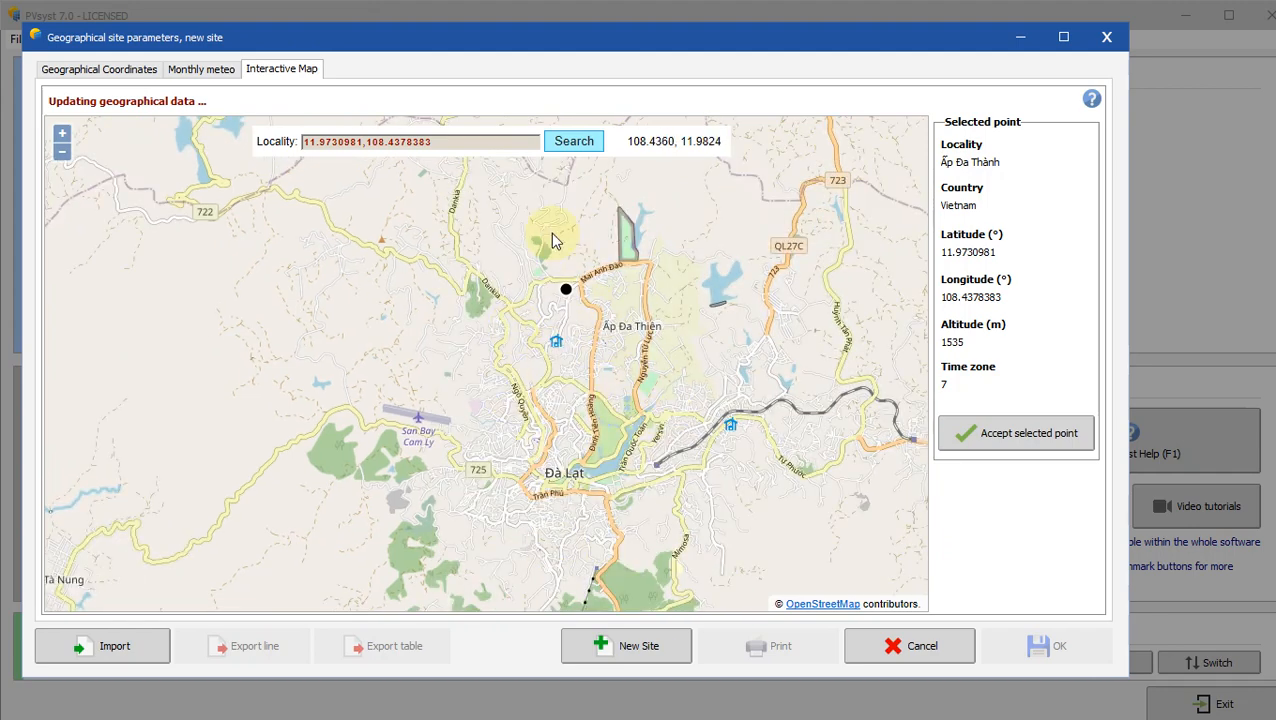
scroll(550, 232, "up", 1)
scroll(579, 286, "up", 1)
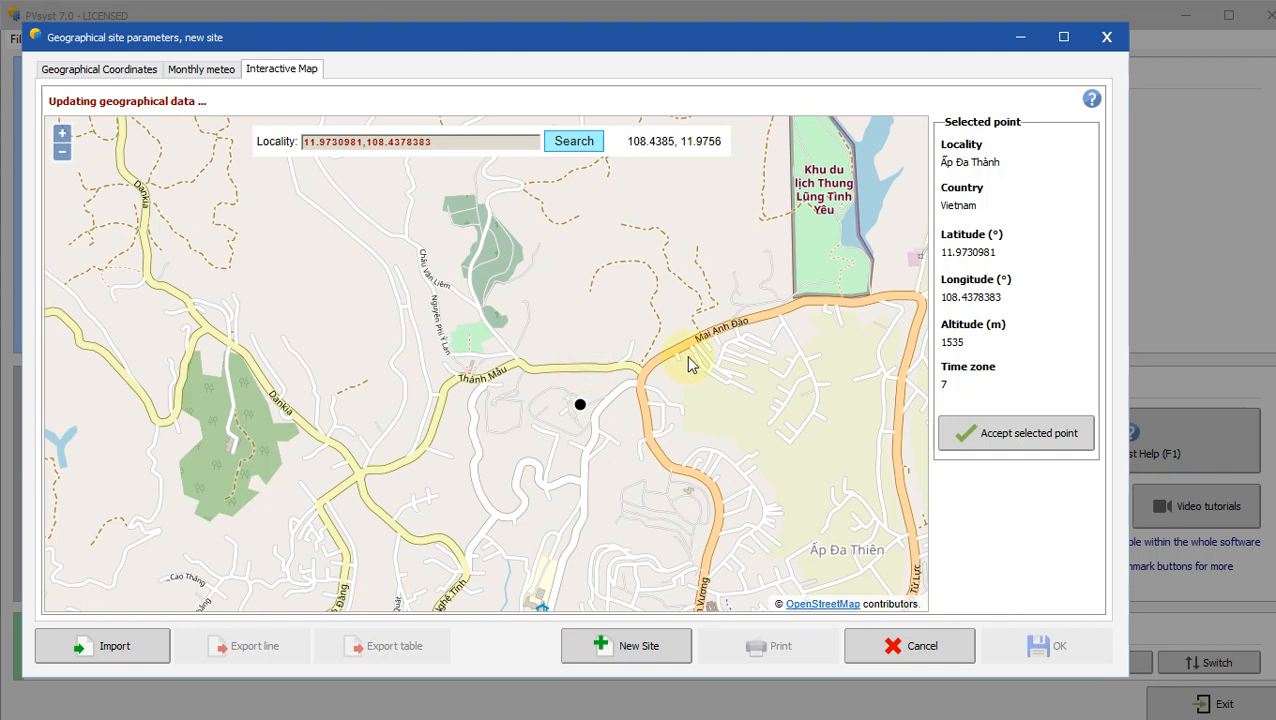
left_click(1017, 446)
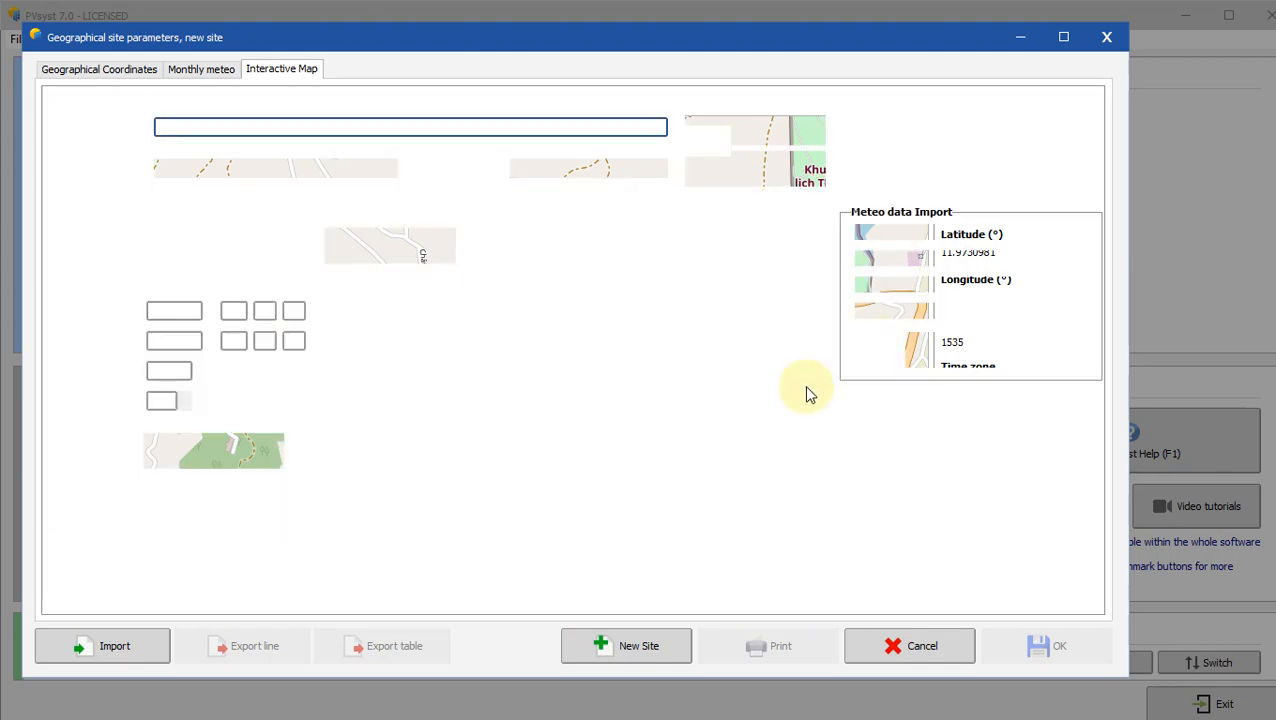
Step: Import Meteonorm 7.3 monthly meteo data for the new site and save the site file as Ấp Đa Thành_MN73
left_click_drag(225, 122, 60, 170)
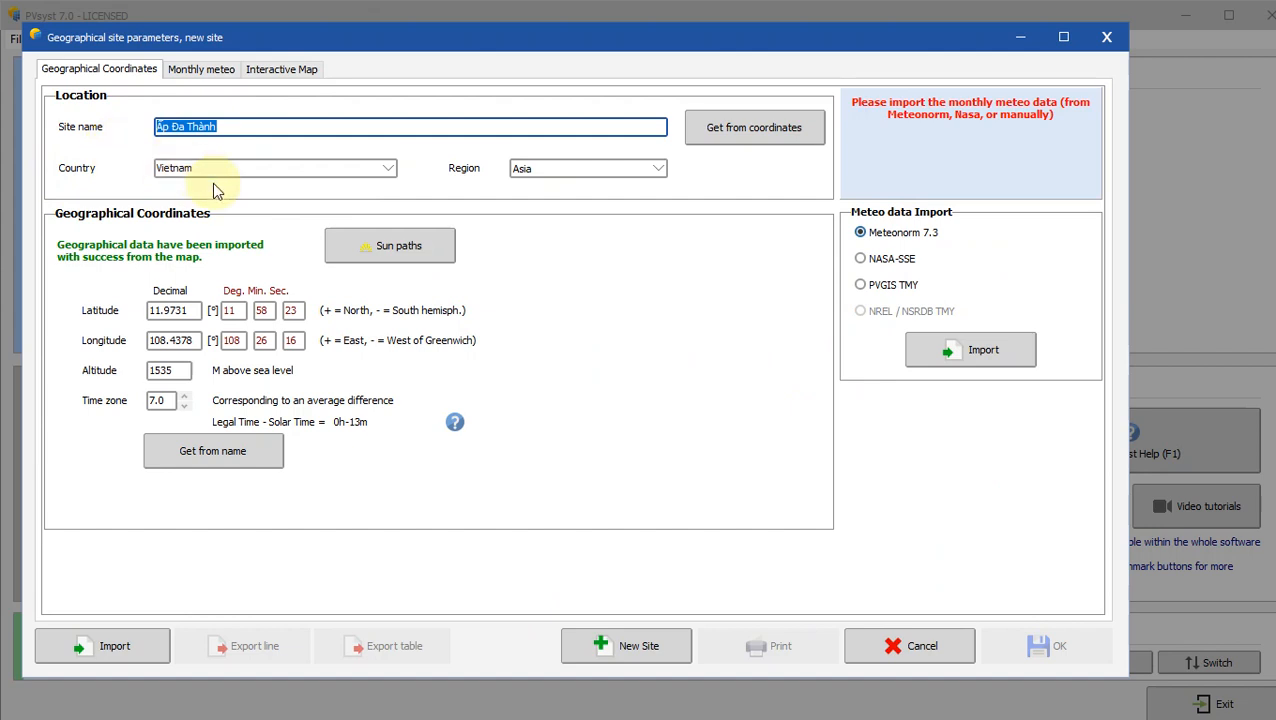
left_click(995, 358)
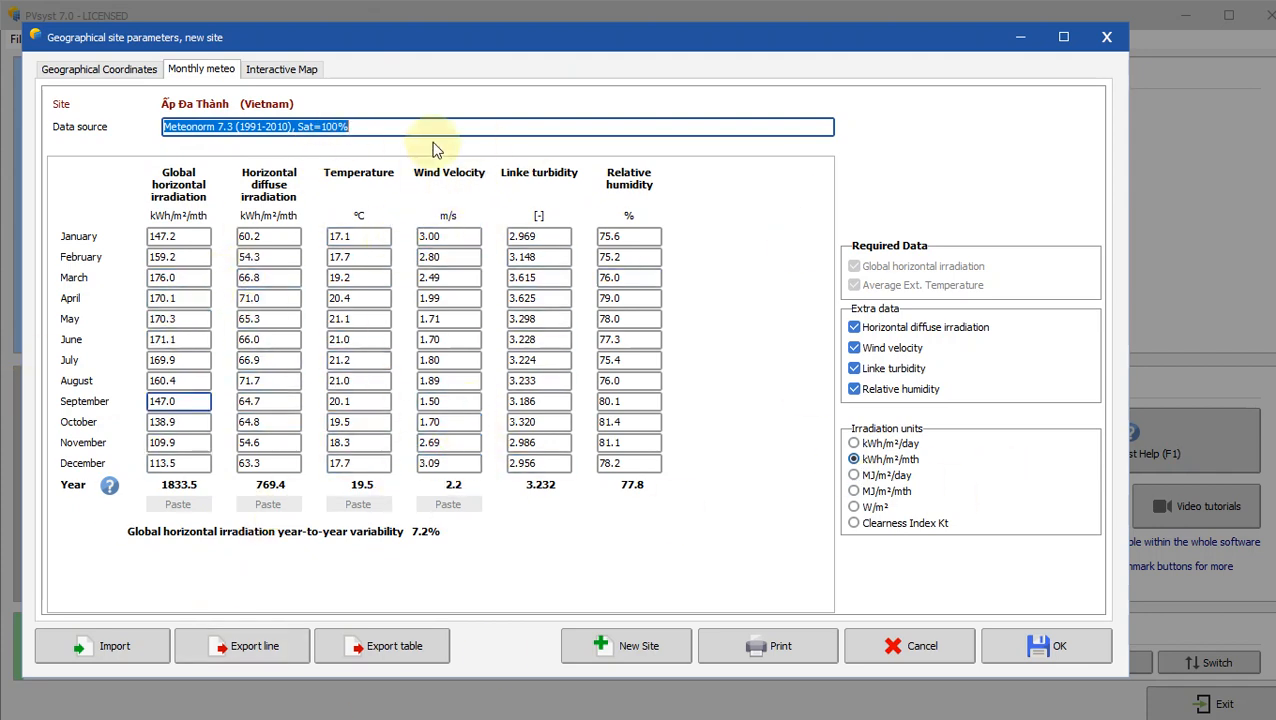
left_click(1062, 650)
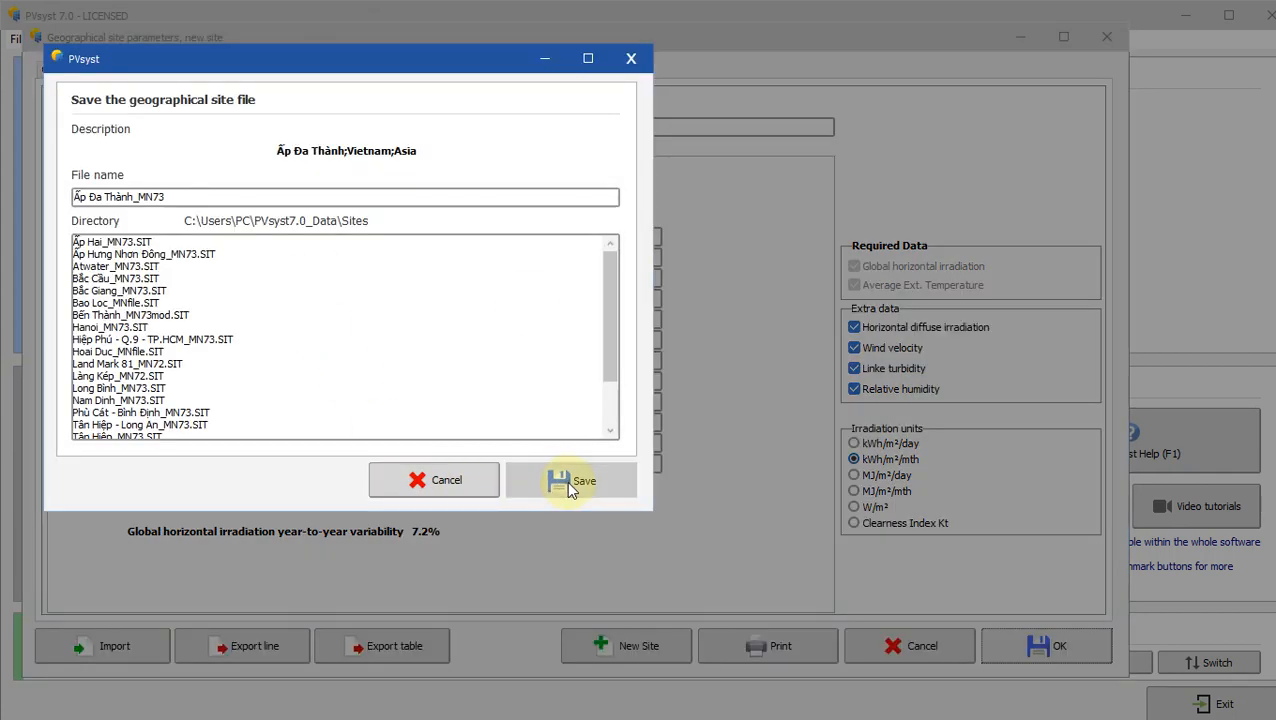
left_click(569, 484)
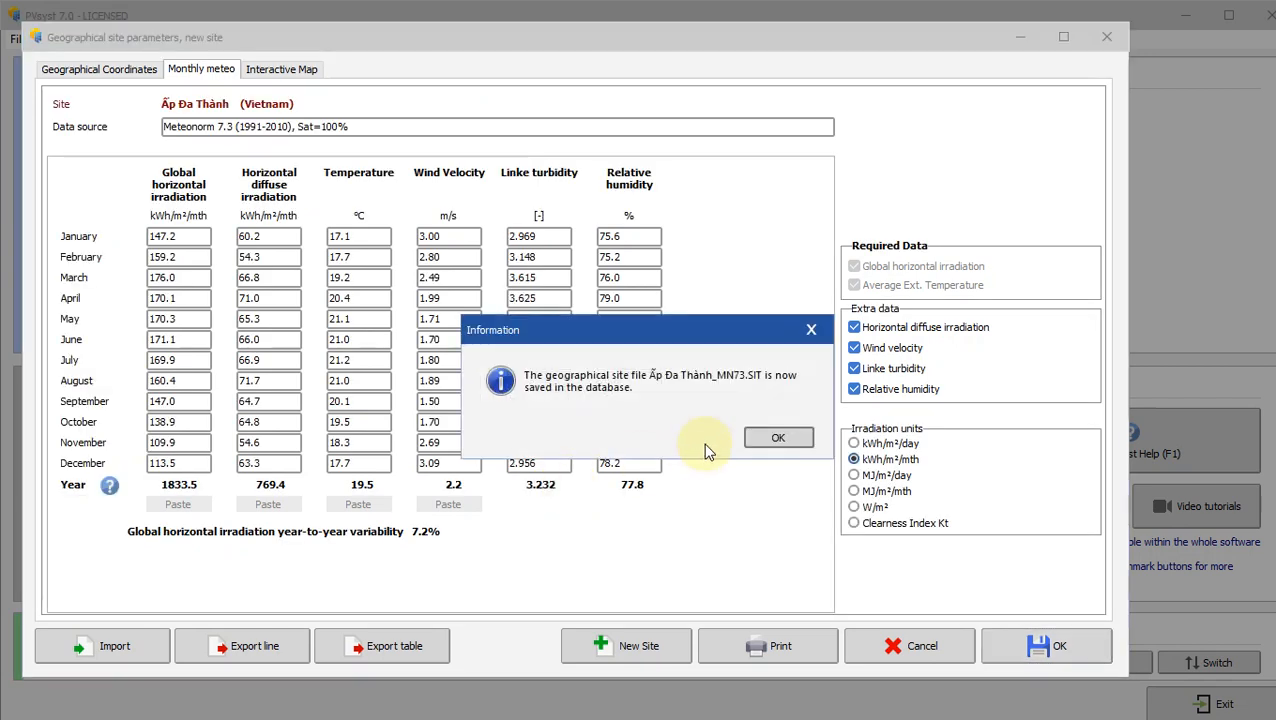
left_click(776, 437)
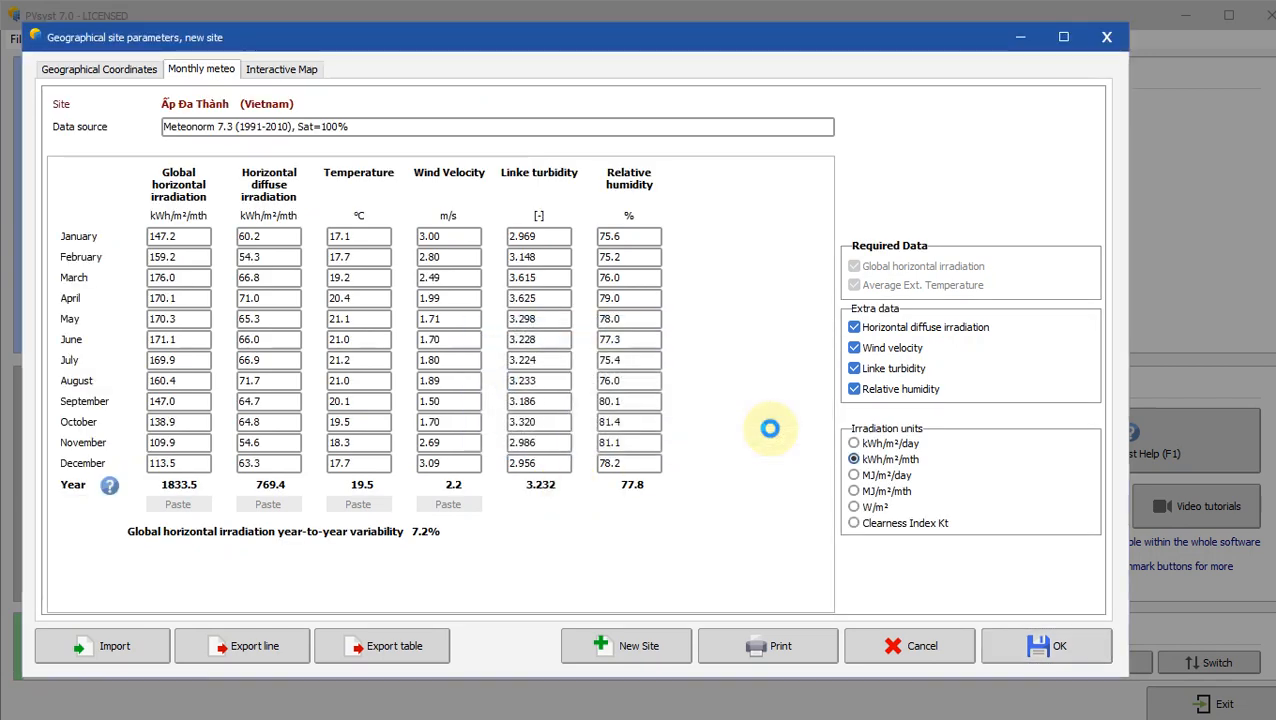
Step: Save the synthetic meteo file as p _a Thành_MN73_SYN and the DEMO 123 project as p _a Thành_Project
left_click(770, 430)
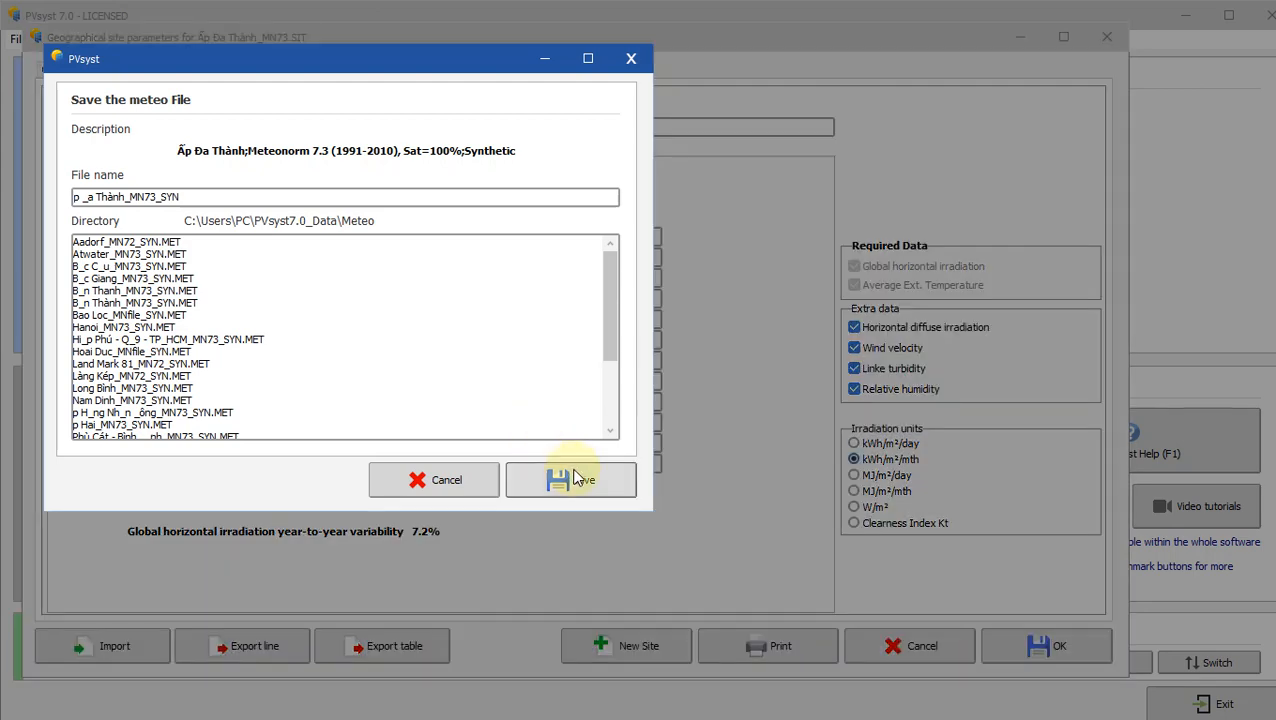
left_click(570, 478)
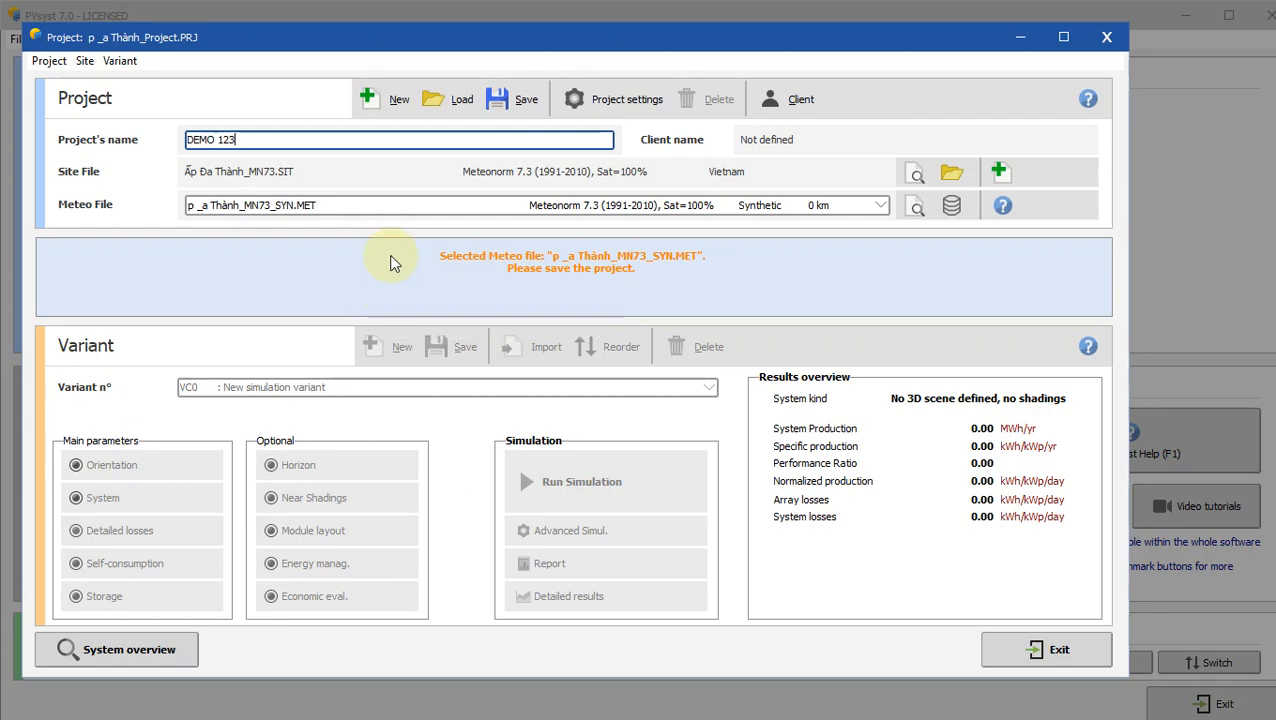
left_click(506, 105)
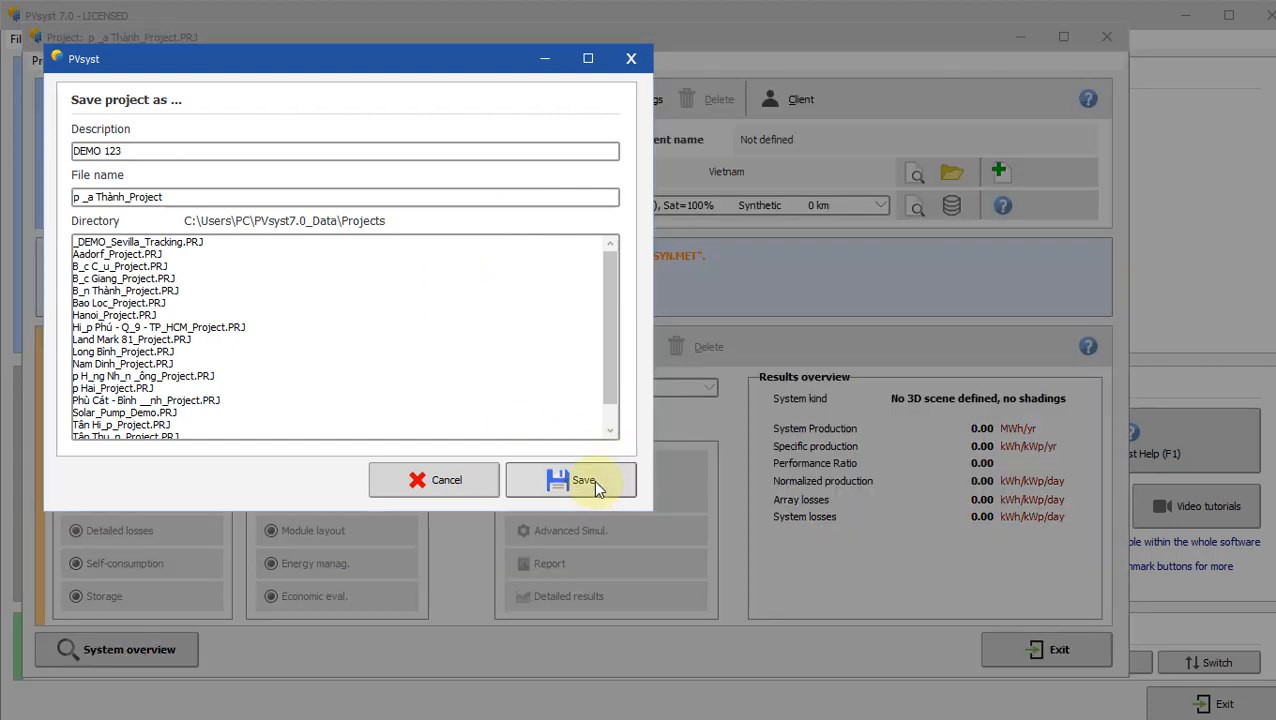
left_click(596, 484)
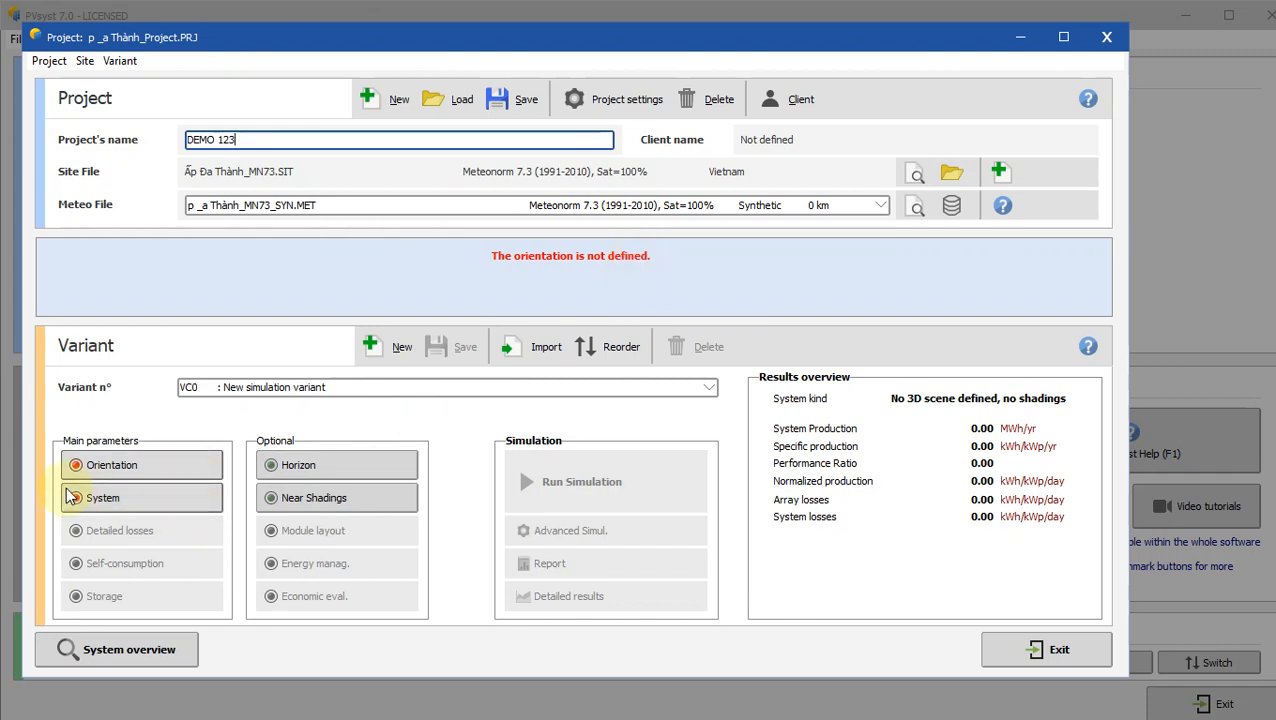
Step: Open the variant's orientation settings and set the fixed tilted plane's tilt to 15°
left_click(135, 466)
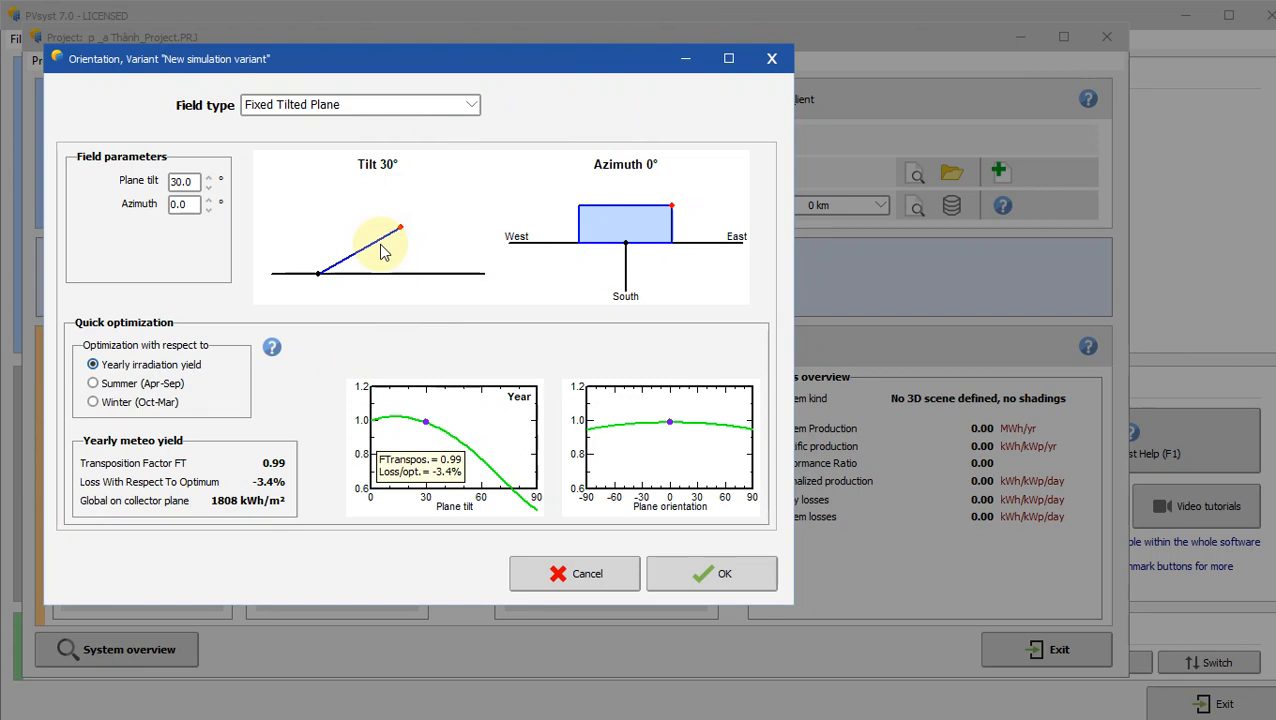
left_click(180, 182)
left_click_drag(190, 182, 179, 202)
left_click(187, 204)
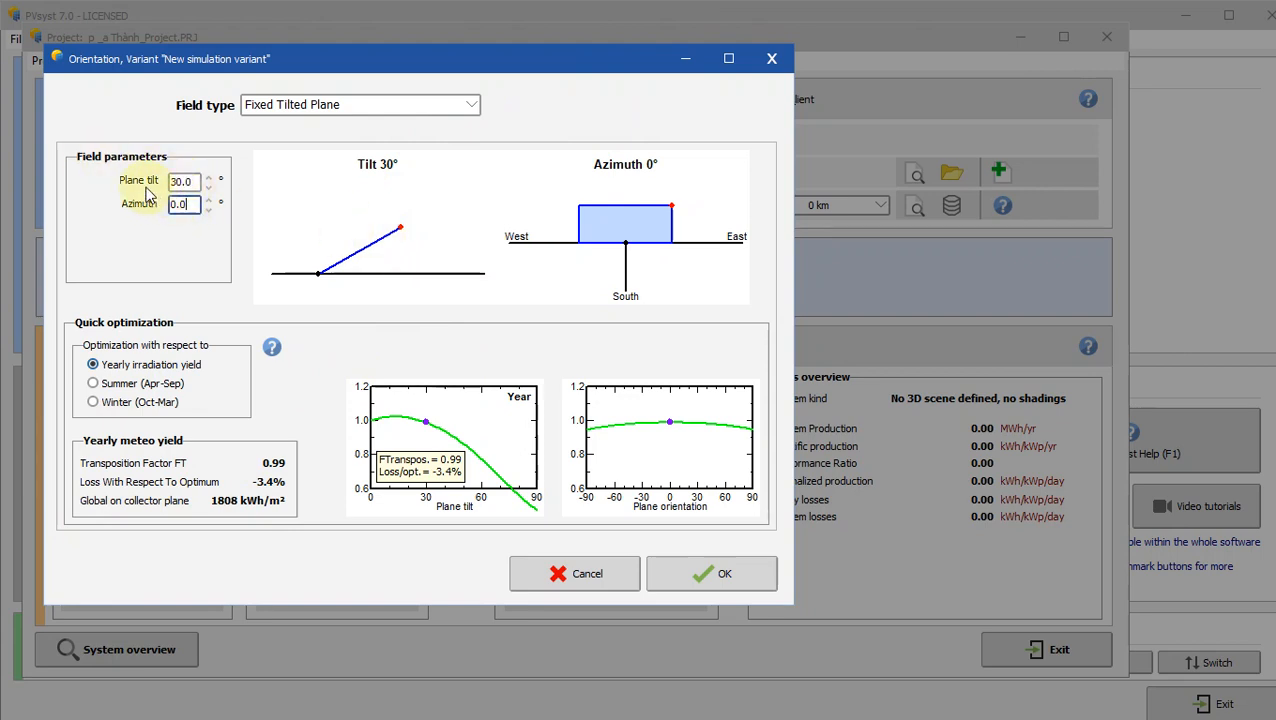
left_click(178, 205)
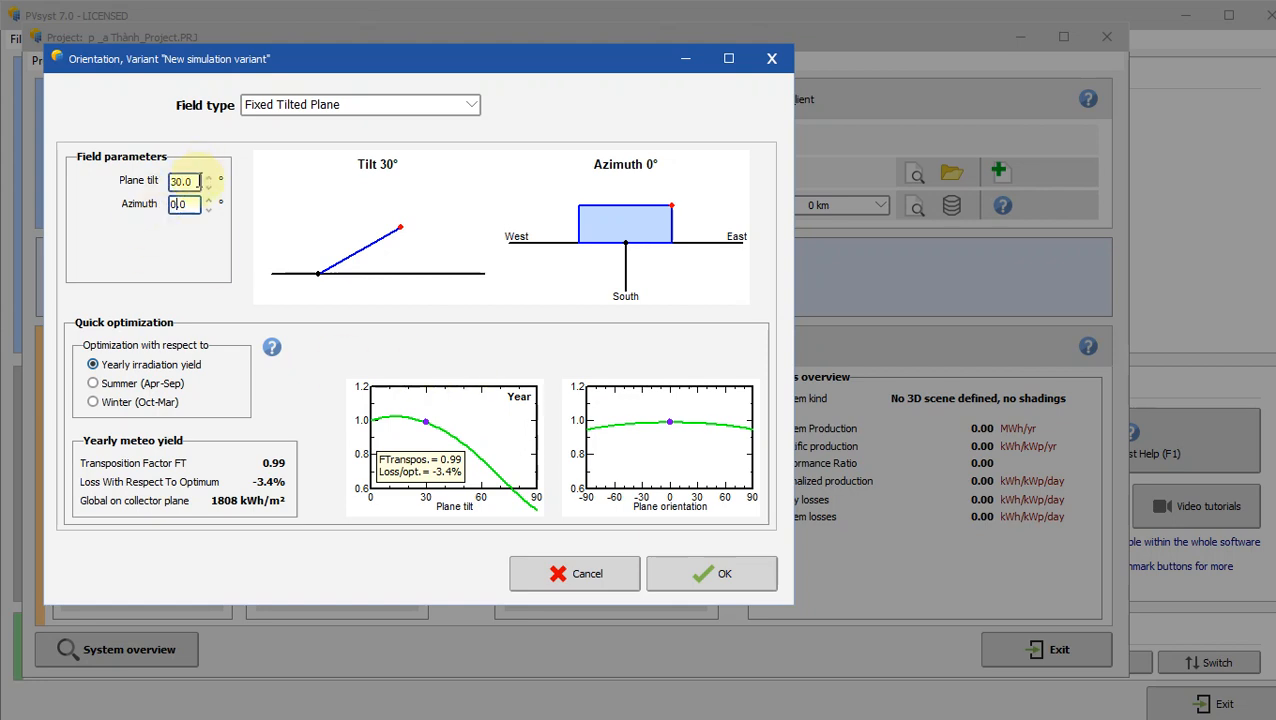
left_click_drag(197, 182, 166, 189)
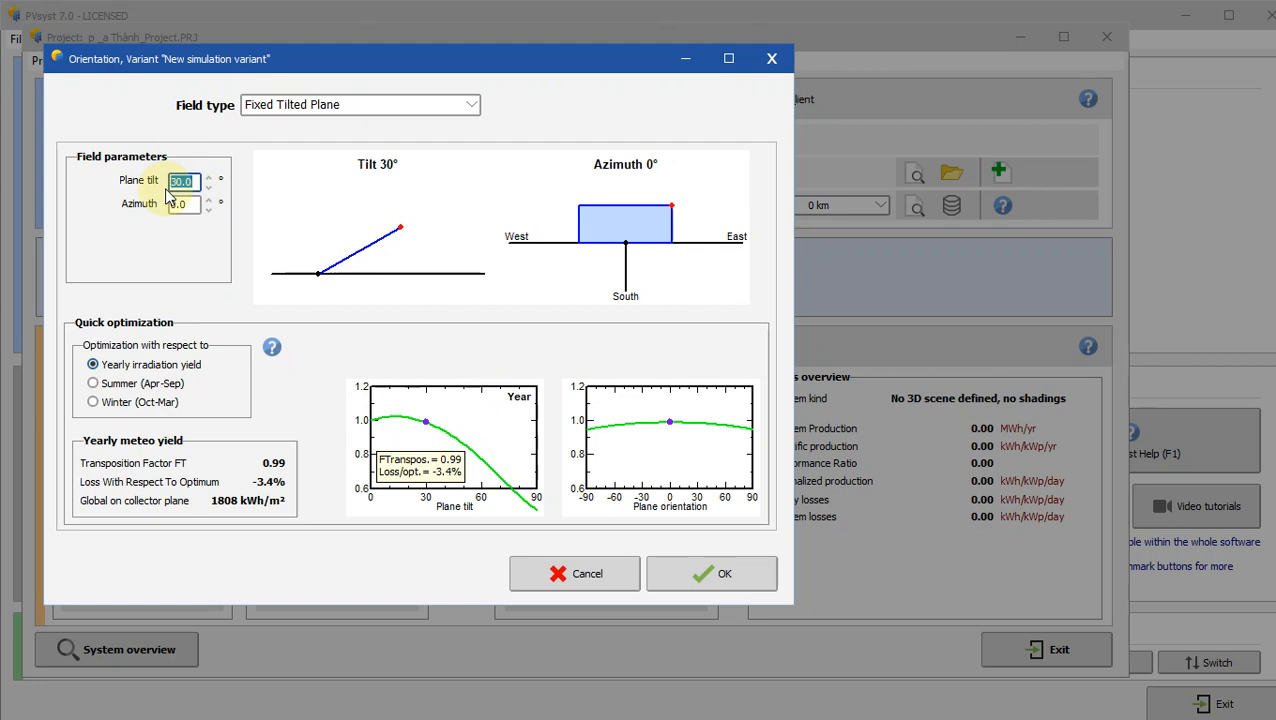
type("15")
key("Tab")
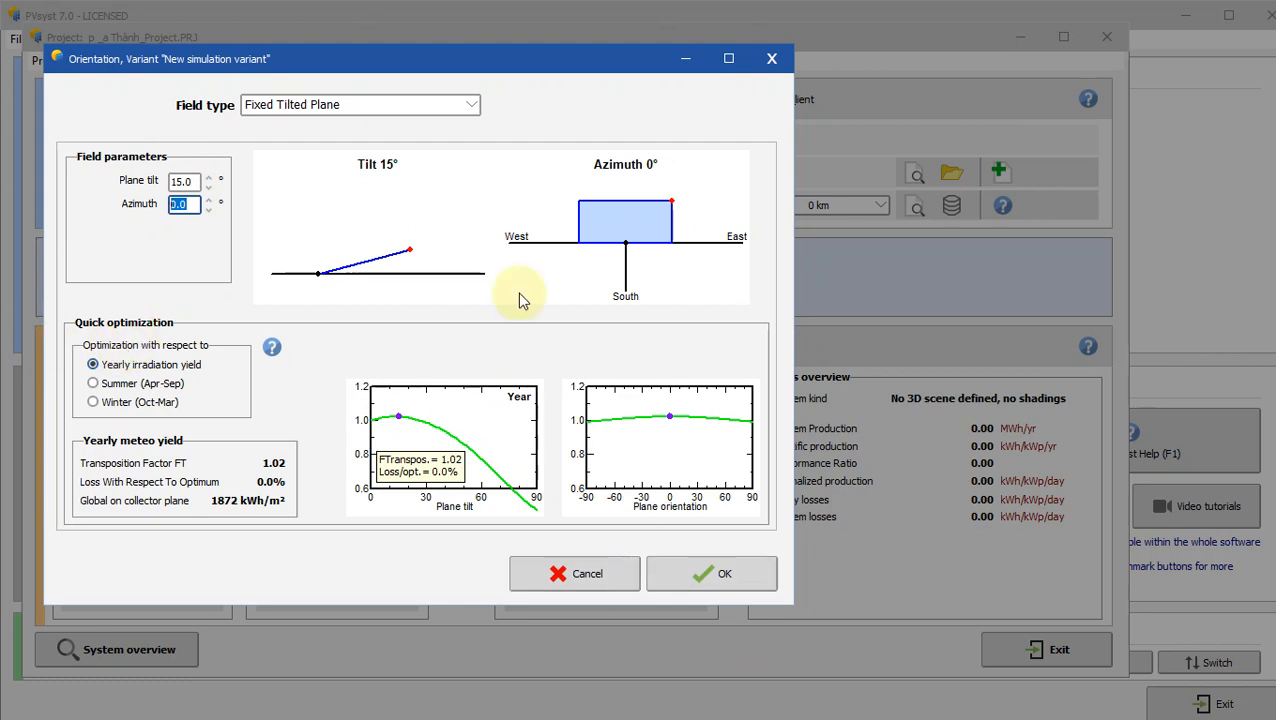
Step: Rotate the plane's azimuth to about -17.4°, comparing it with the seminary roof's direction in Google Maps
key("alt+Tab")
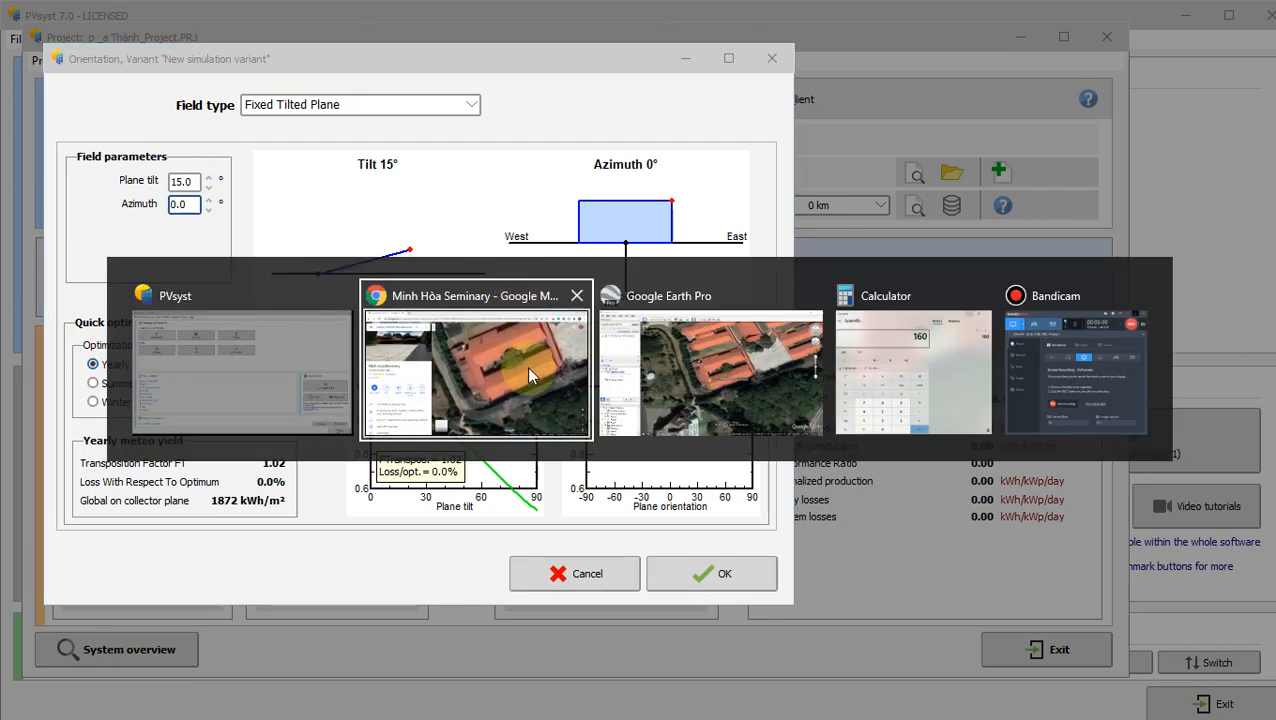
left_click(531, 384)
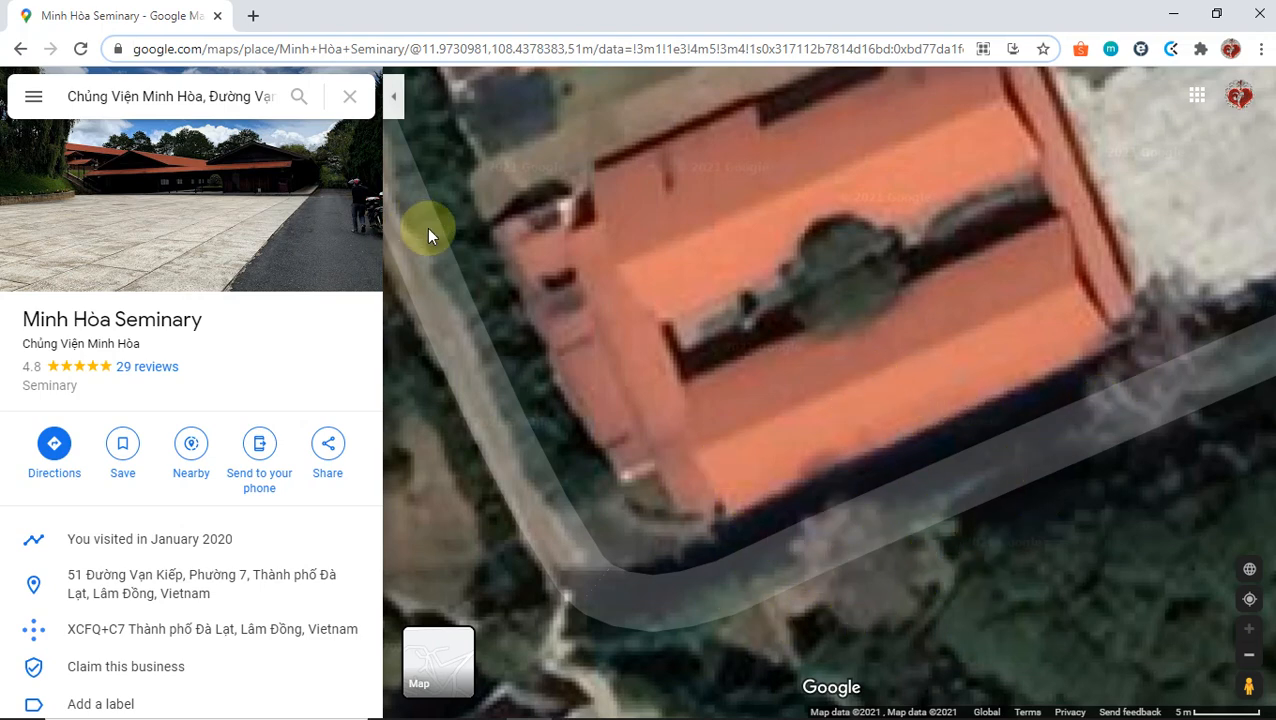
key("alt+tab")
left_click(487, 284)
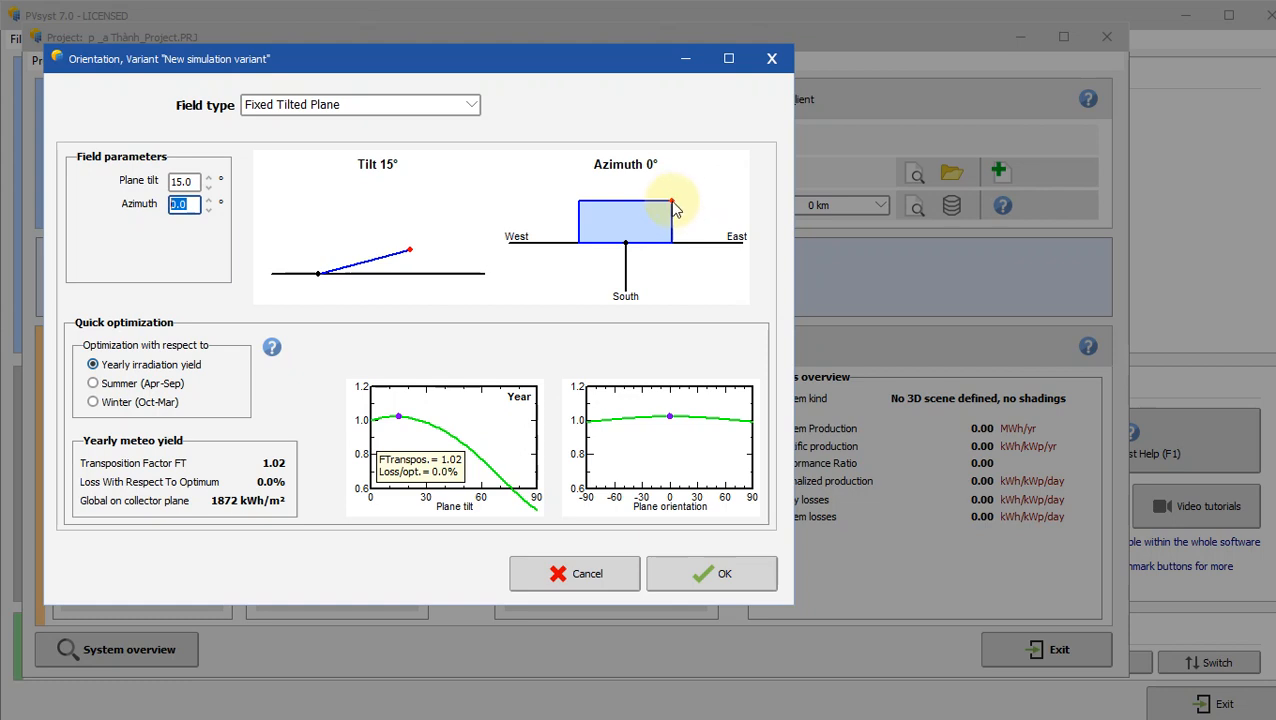
mouse_move(675, 205)
left_mouse_down()
mouse_move(683, 195)
mouse_move(653, 177)
mouse_move(657, 188)
left_mouse_up()
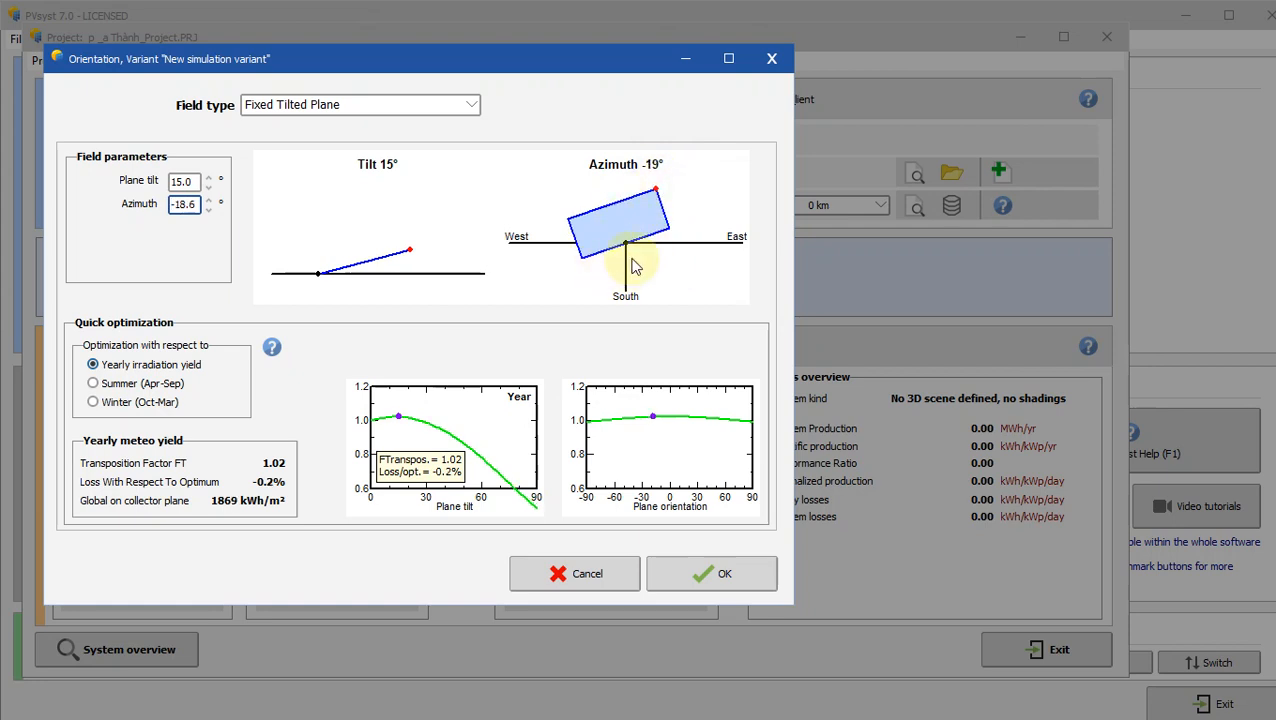
key("alt+Tab")
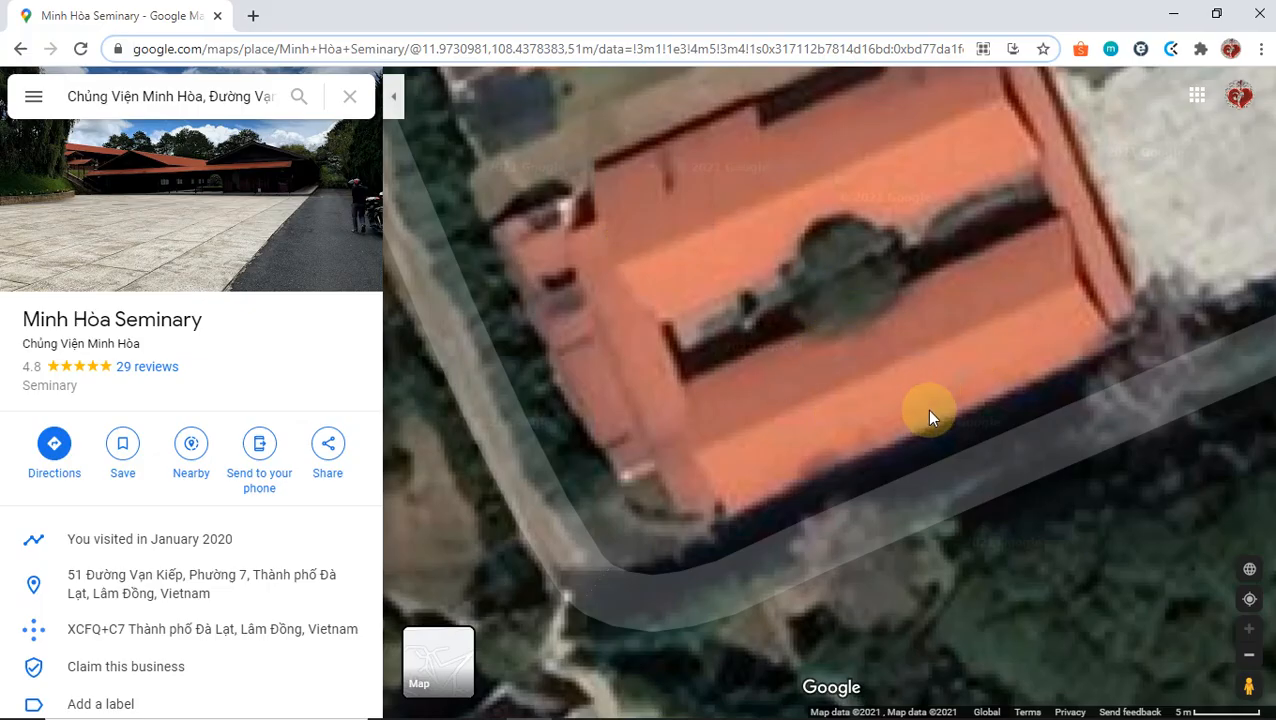
key("alt+Tab")
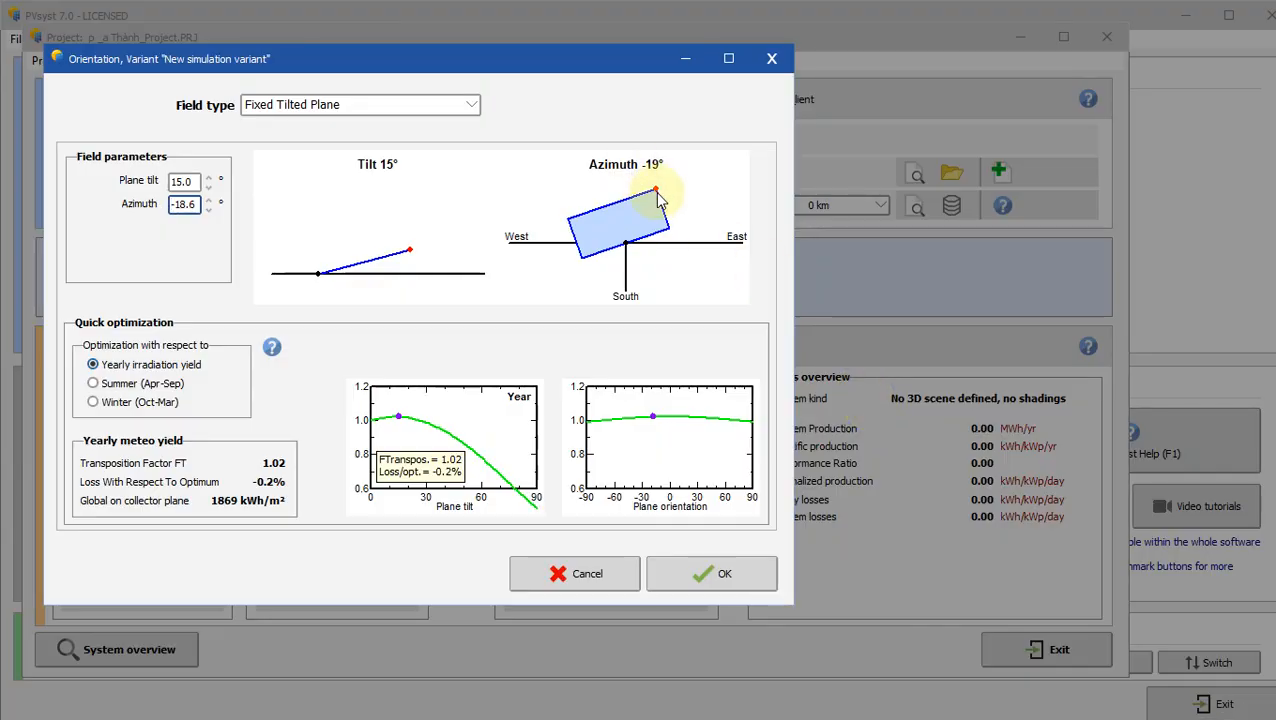
left_click_drag(657, 193, 651, 220)
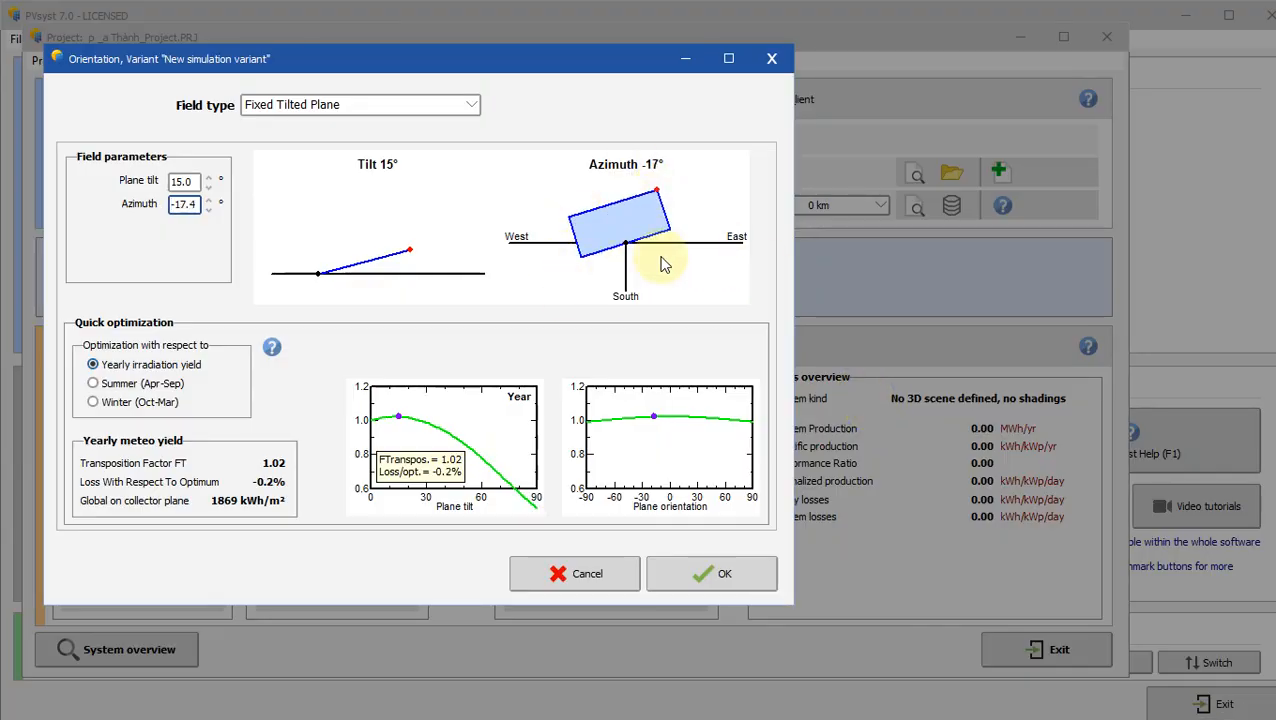
key("alt+Tab")
key("alt+Tab")
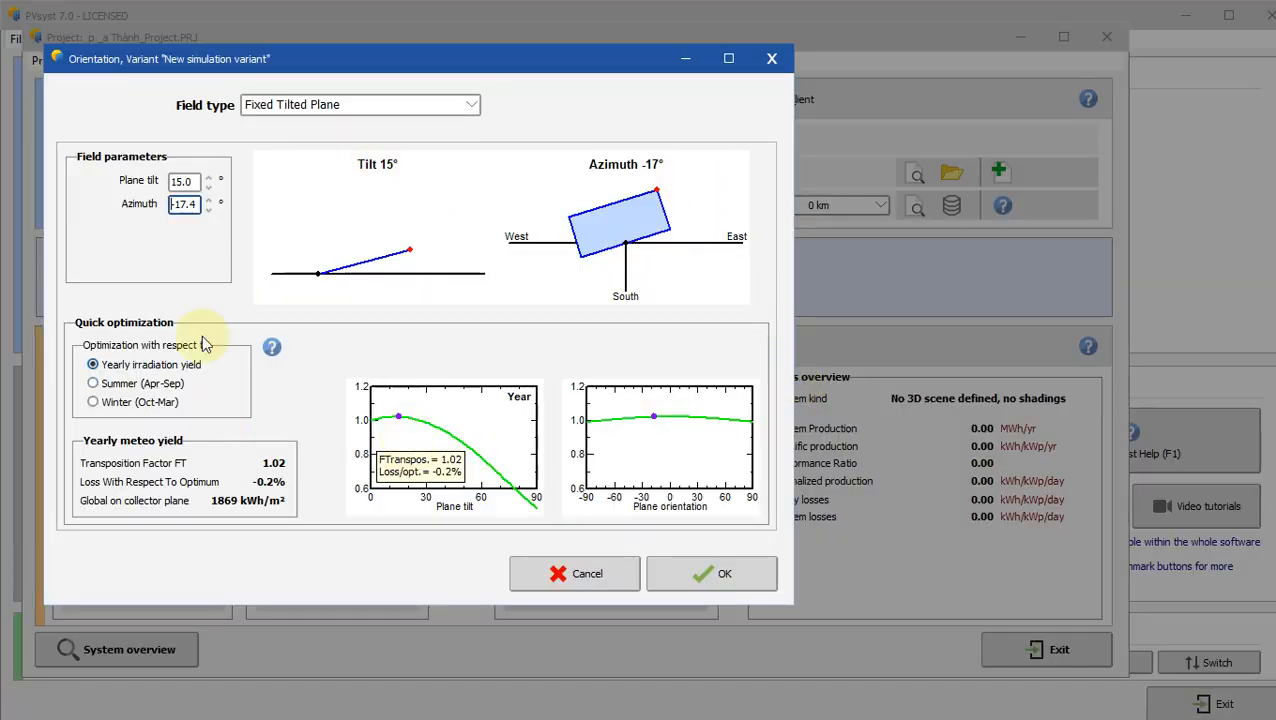
Step: Accept the plane orientation and open the variant's grid system definition
left_click(742, 578)
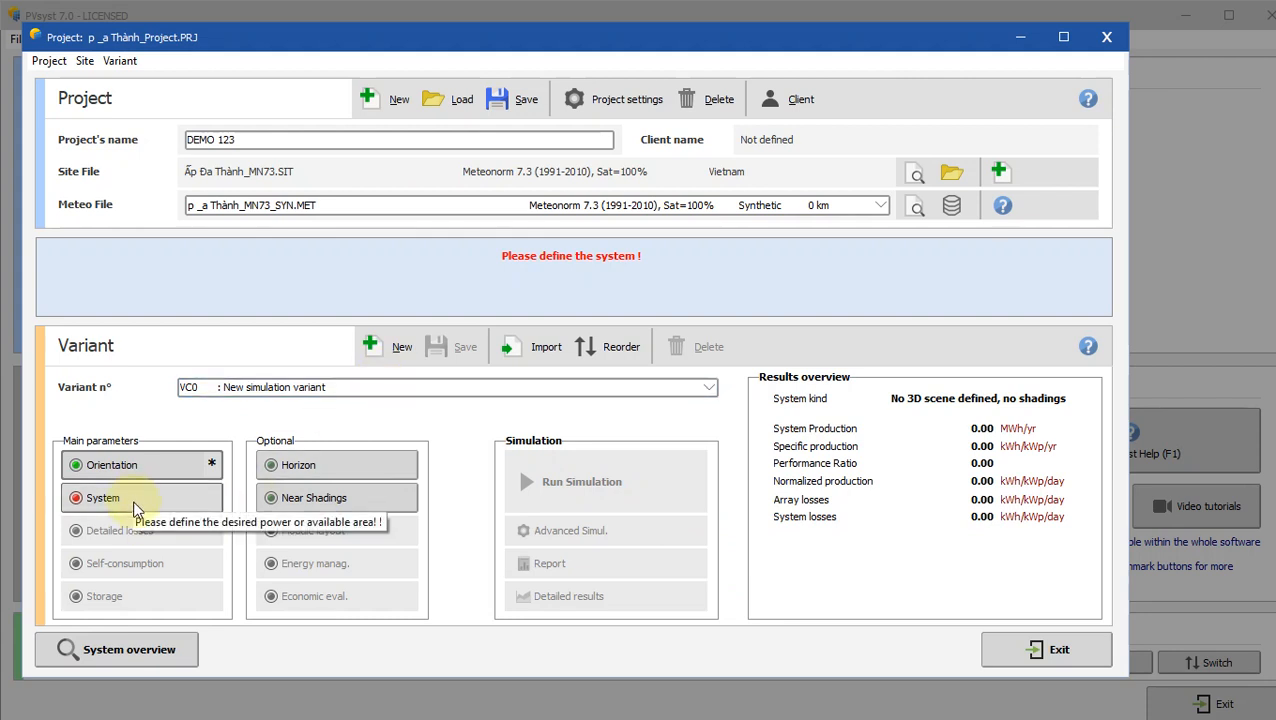
left_click(139, 498)
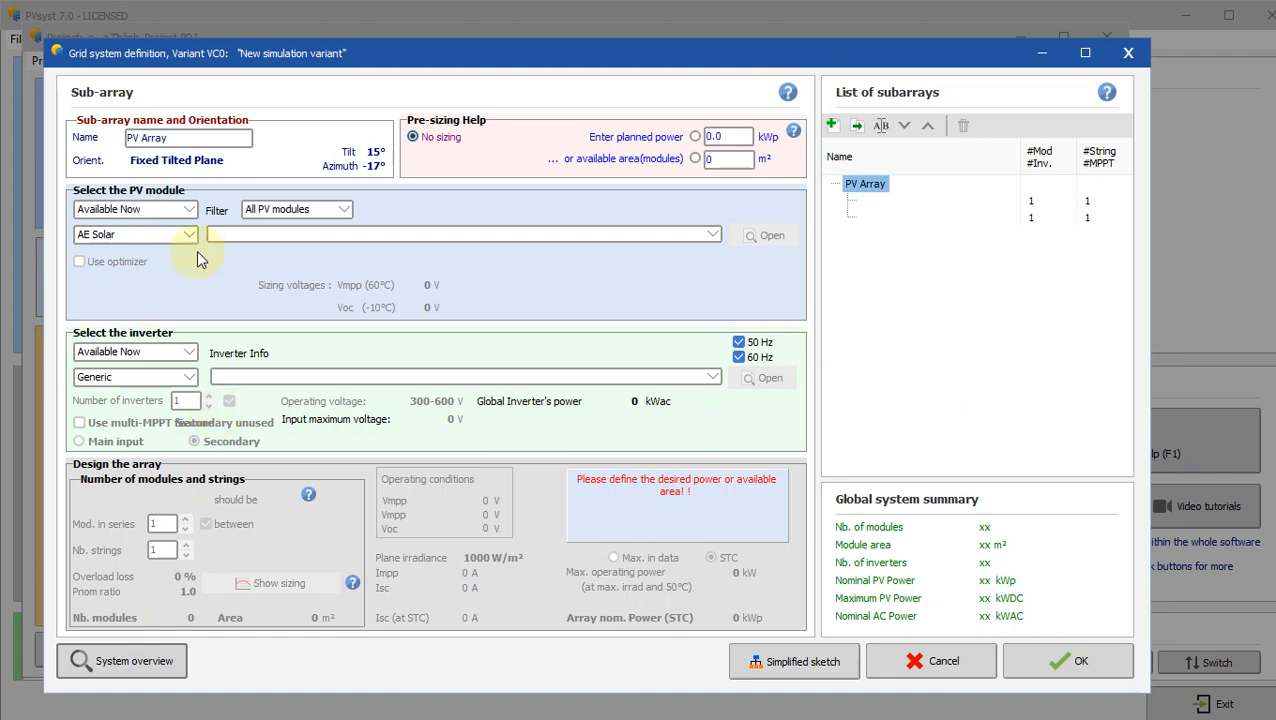
left_click(185, 138)
key("BackSpace")
left_click_drag(742, 135, 563, 199)
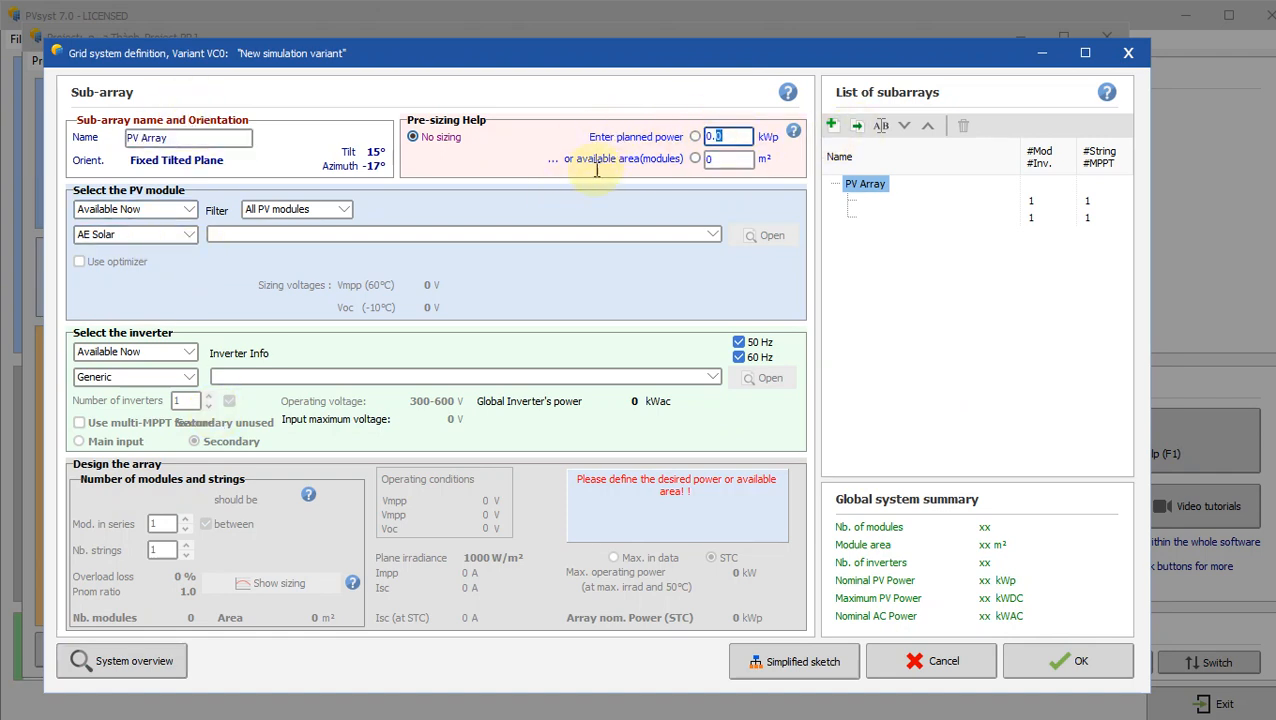
Step: Check the calculated roof area in Calculator and set the sub-array's available module area to 160 m²
left_click(732, 157)
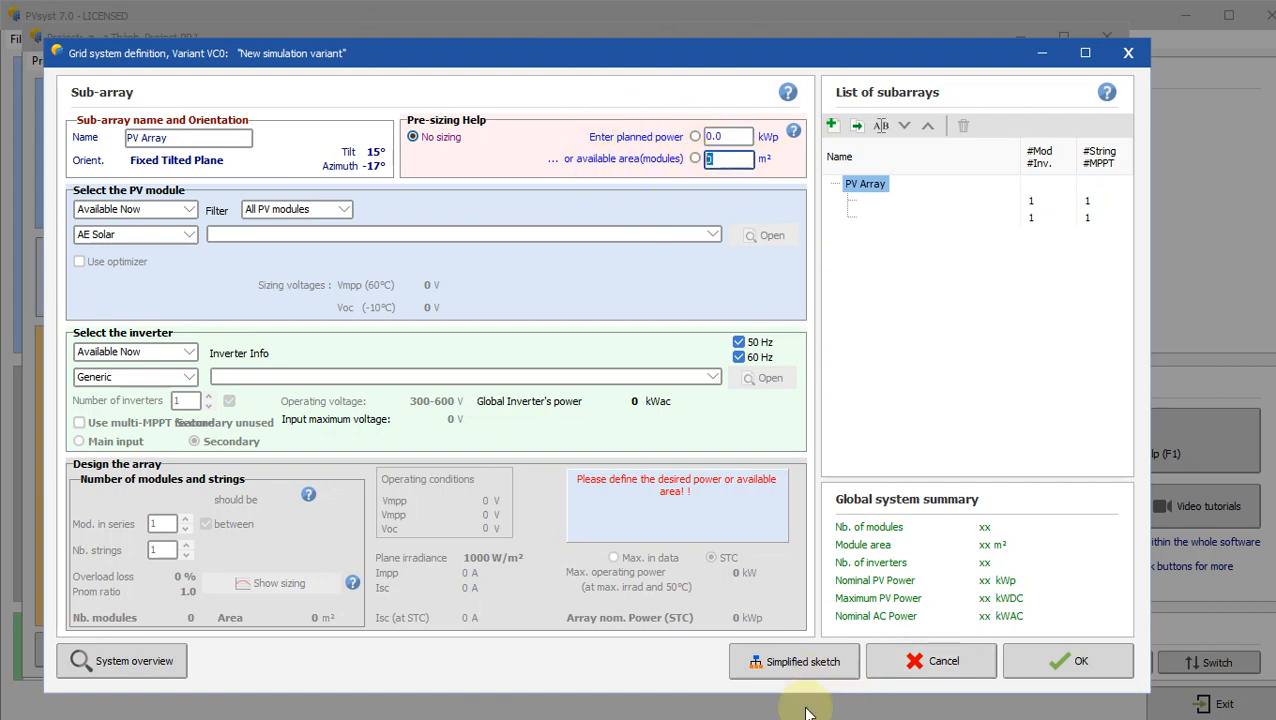
key("alt+Tab")
key("alt+Tab")
key("alt+Tab")
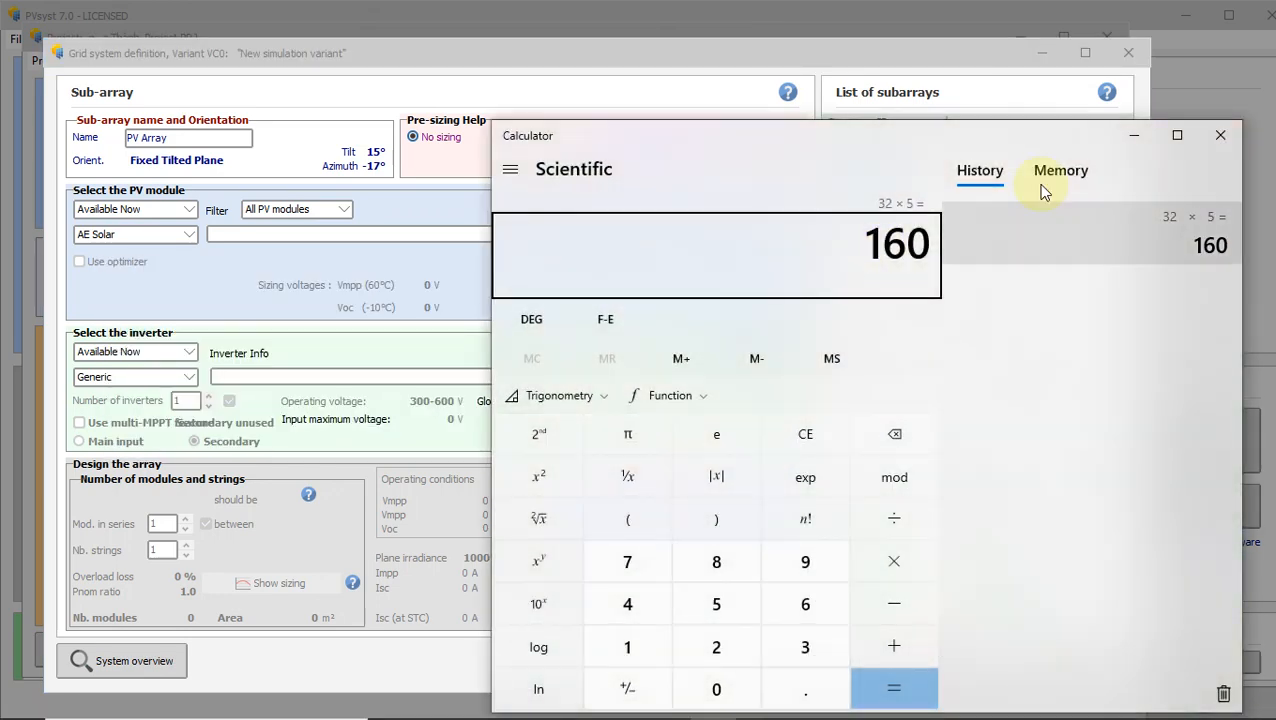
left_click(1134, 135)
type("160")
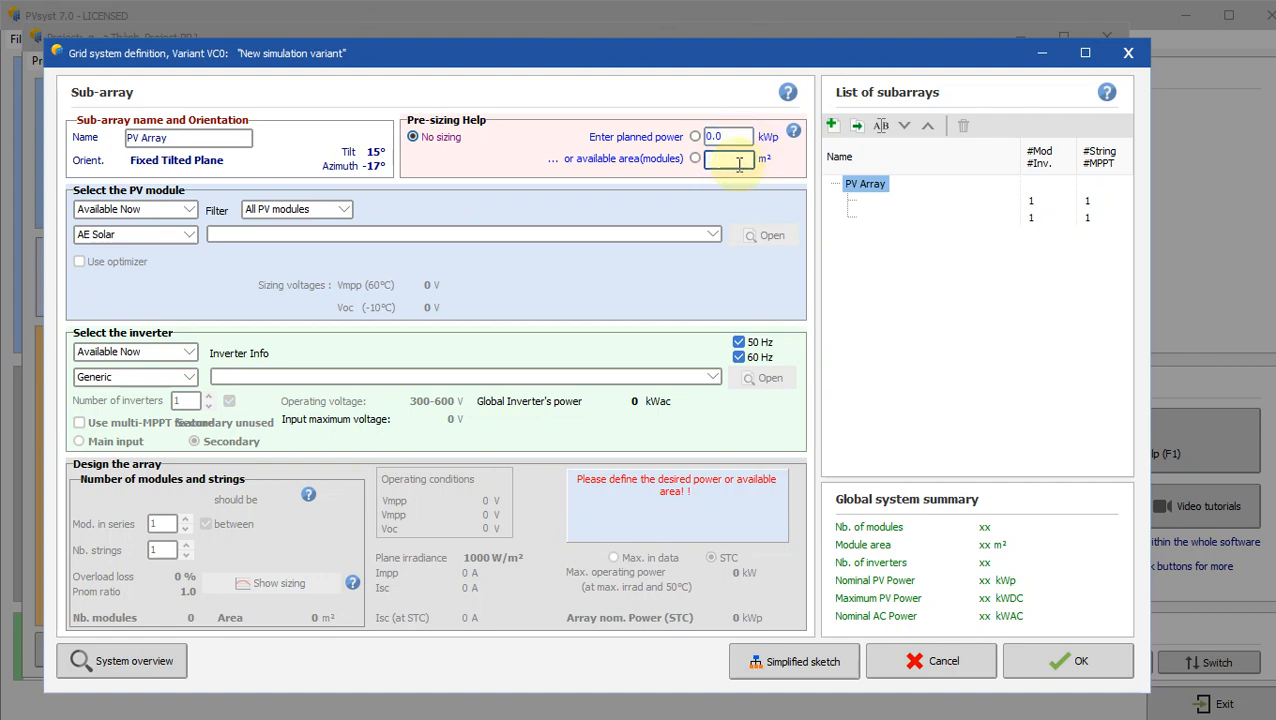
key("Return")
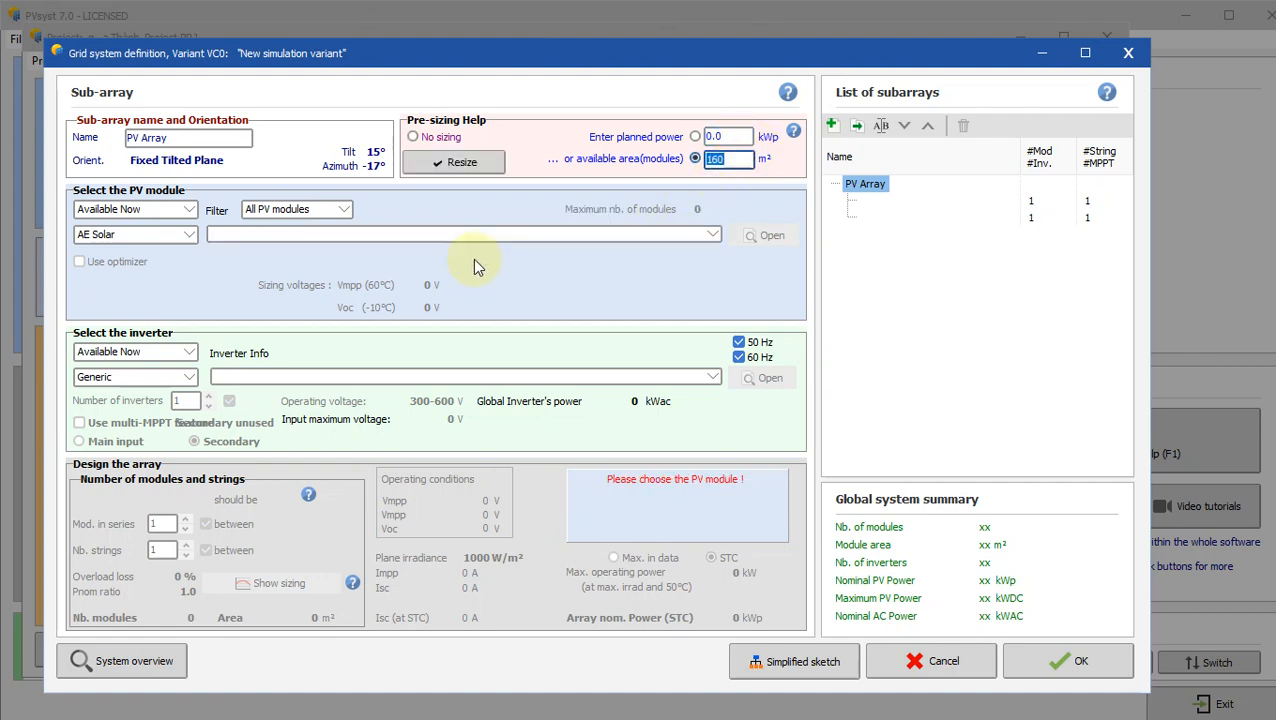
Step: Set the PV module manufacturer to Jinkosolar
left_click(188, 240)
mouse_move(190, 264)
left_mouse_down()
mouse_move(192, 335)
mouse_move(190, 265)
left_mouse_up()
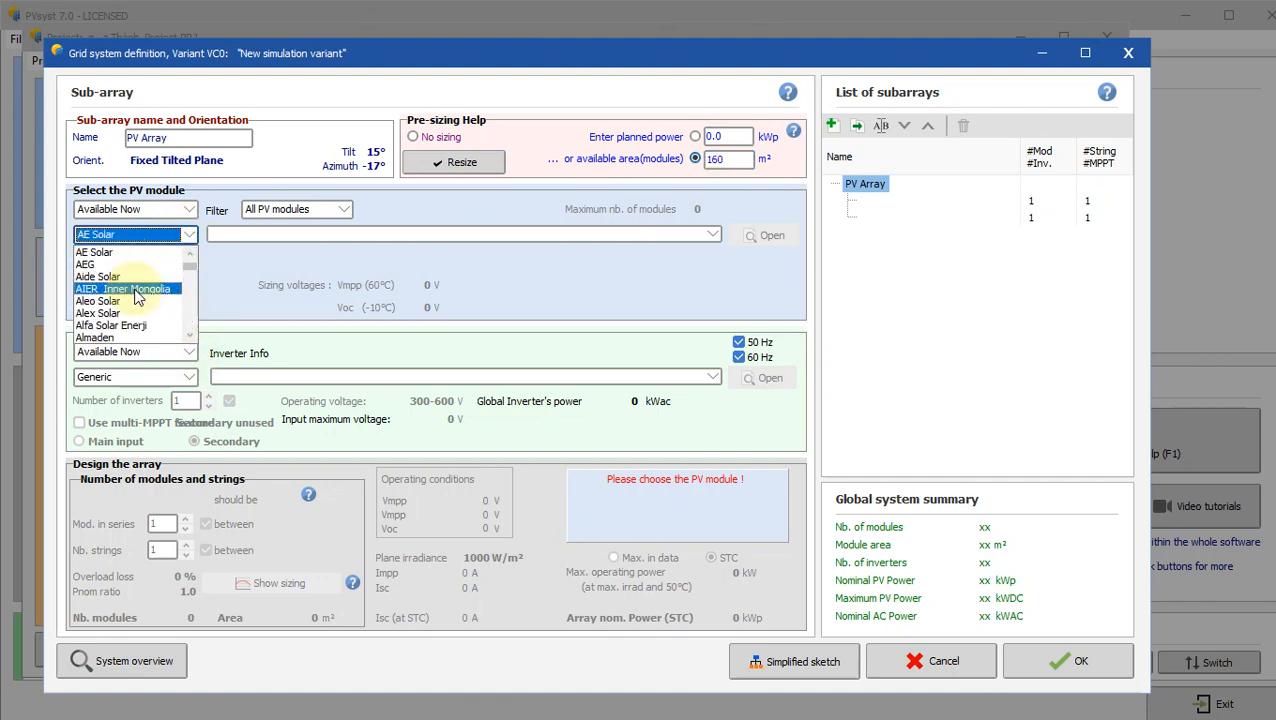
scroll(140, 290, "down", 2)
scroll(145, 285, "up", 4)
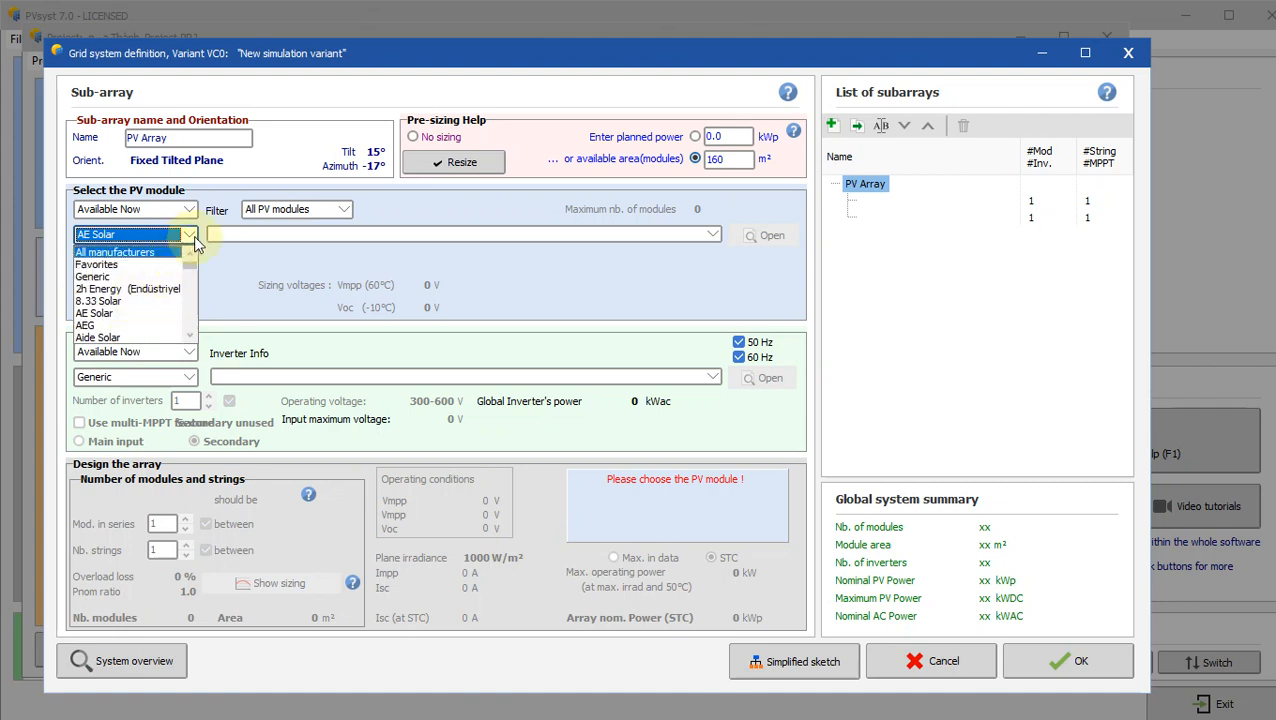
left_click(195, 243)
left_click(194, 242)
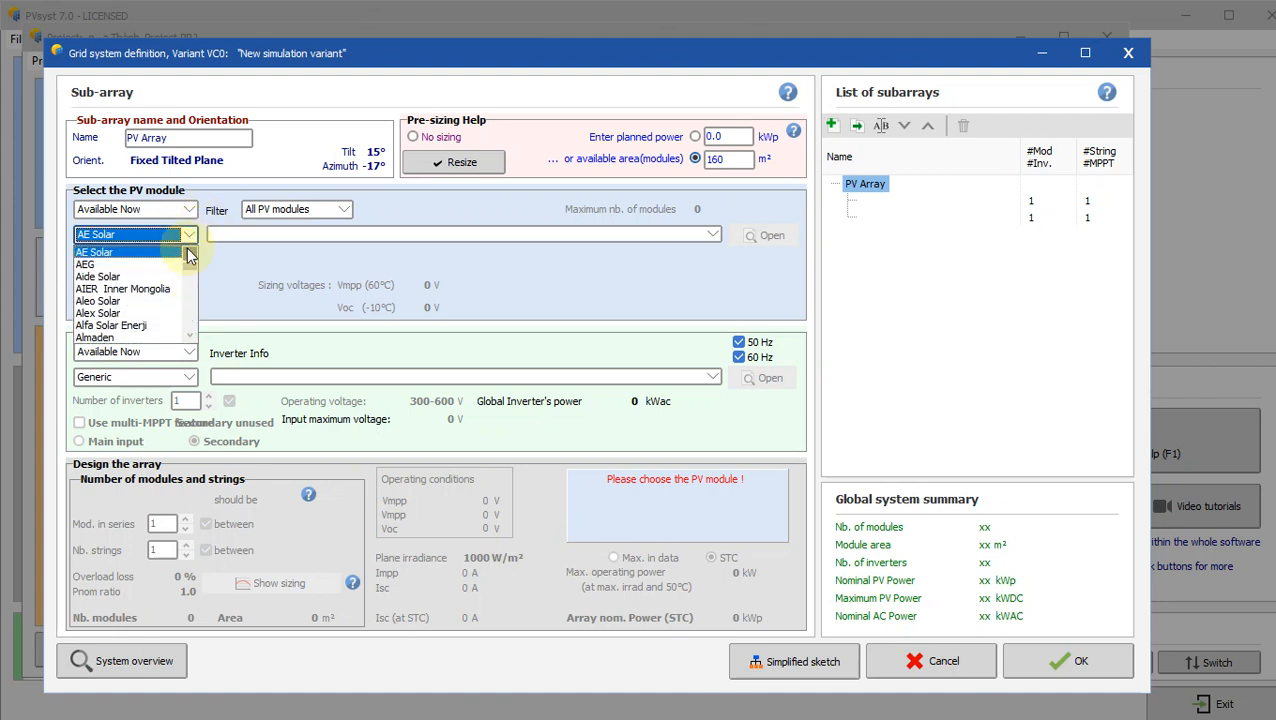
type("jin")
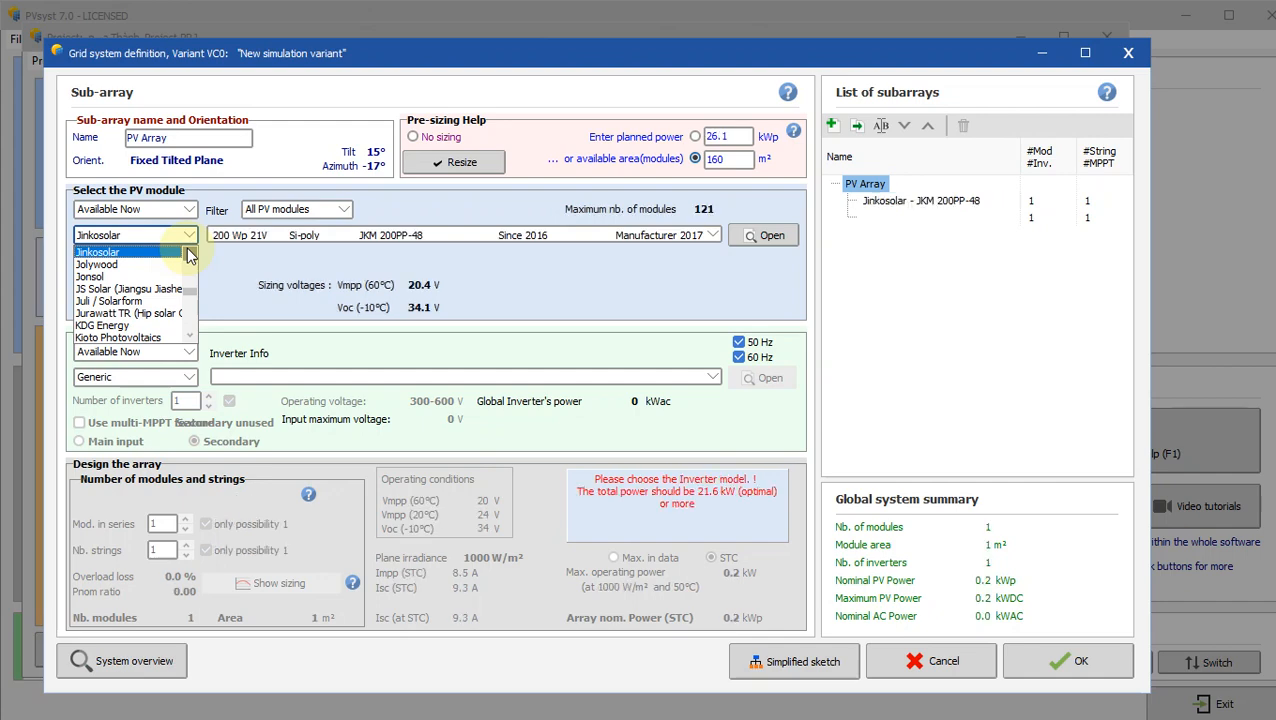
left_click(170, 255)
Step: Select the 410 Wp 36V Si-mono JKM410M-72H-V as the sub-array's PV module
left_click(713, 236)
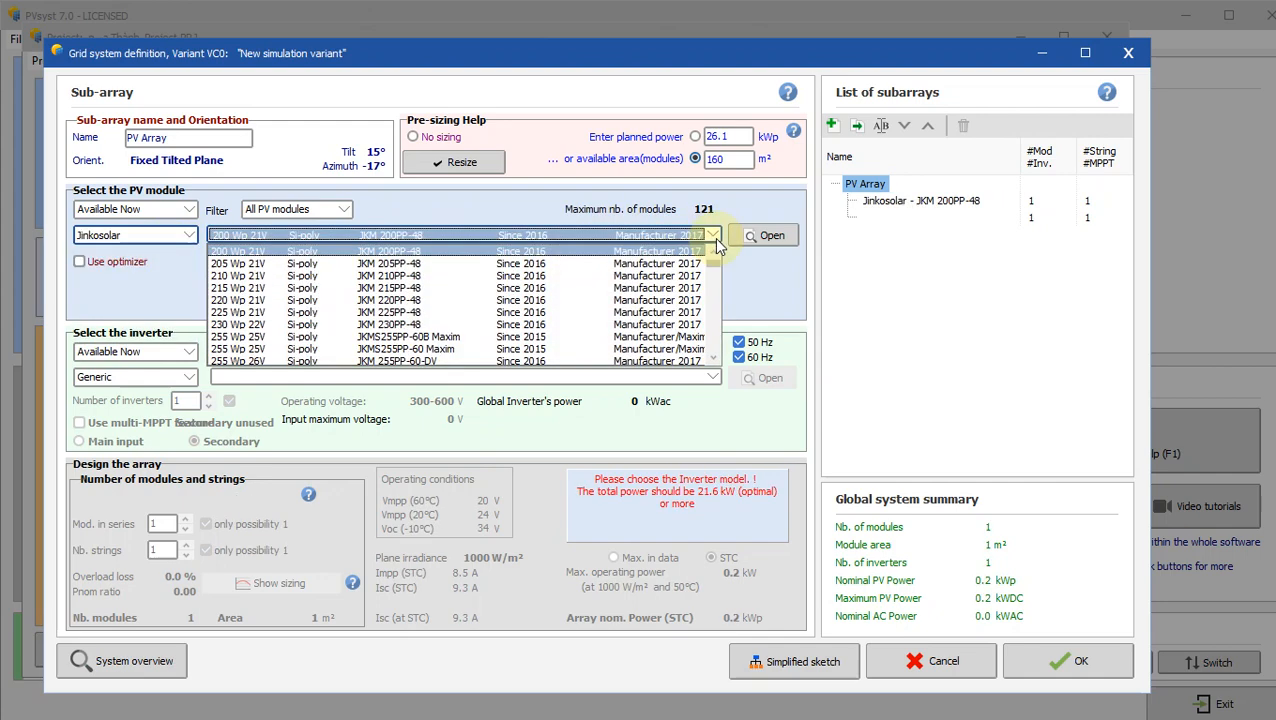
left_click_drag(713, 284, 724, 376)
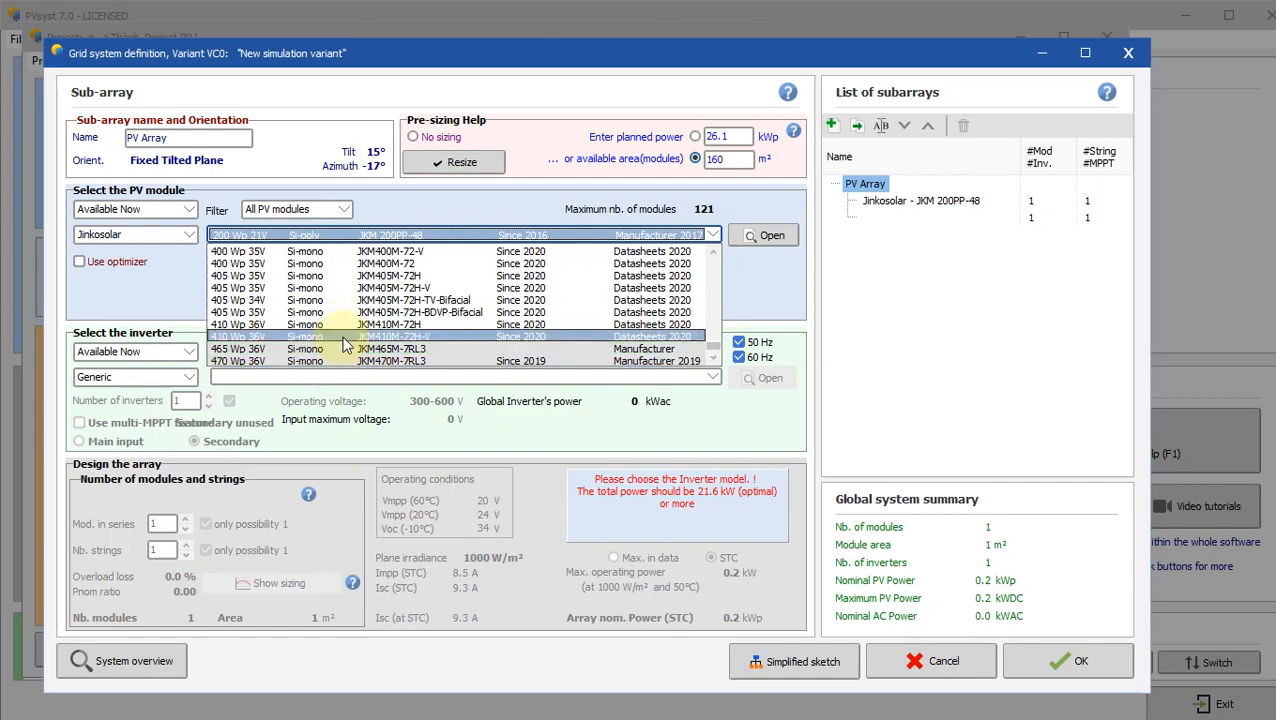
left_click(244, 341)
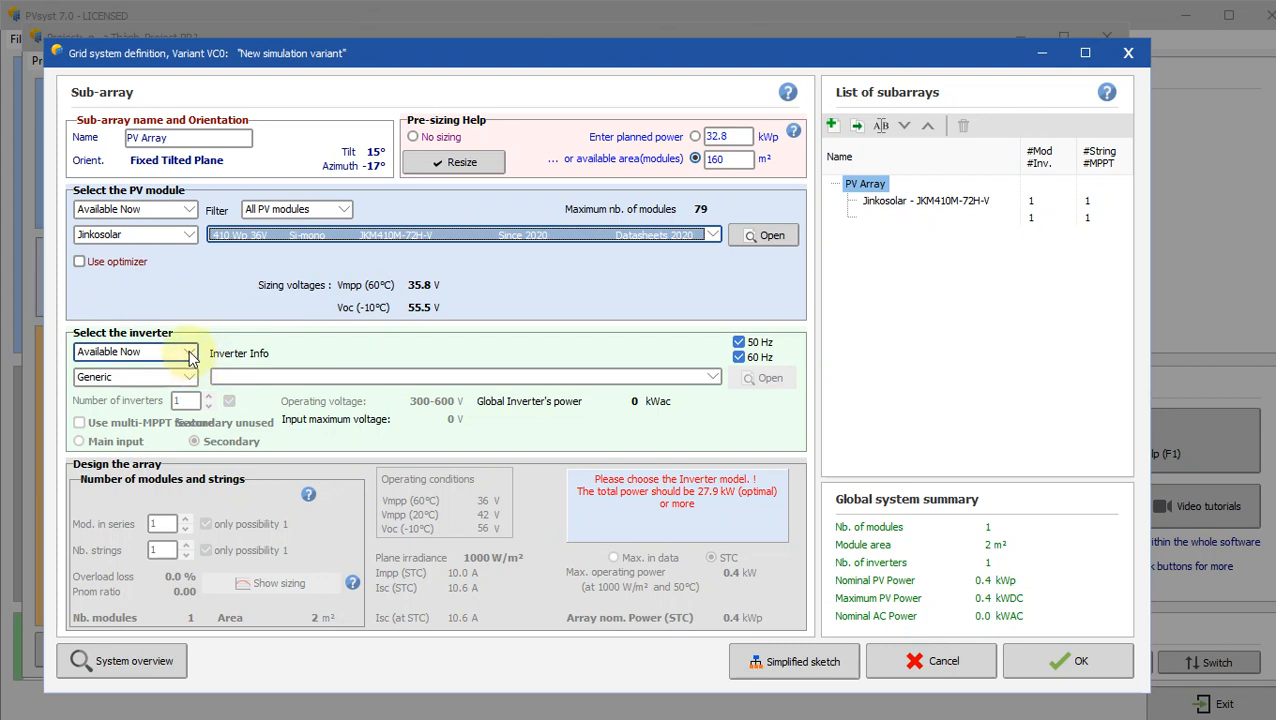
Step: Set the inverter manufacturer to Sungrow, keeping the Available Now filter
left_click(191, 357)
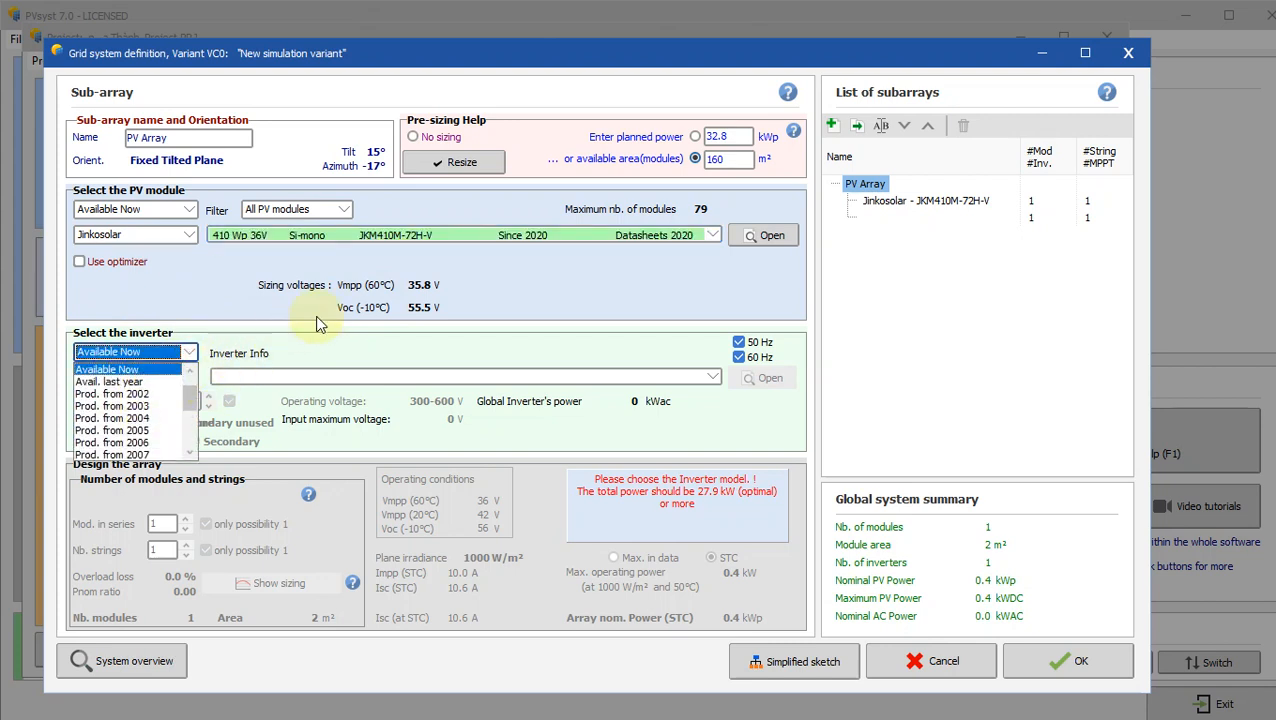
left_click(314, 322)
left_click(189, 378)
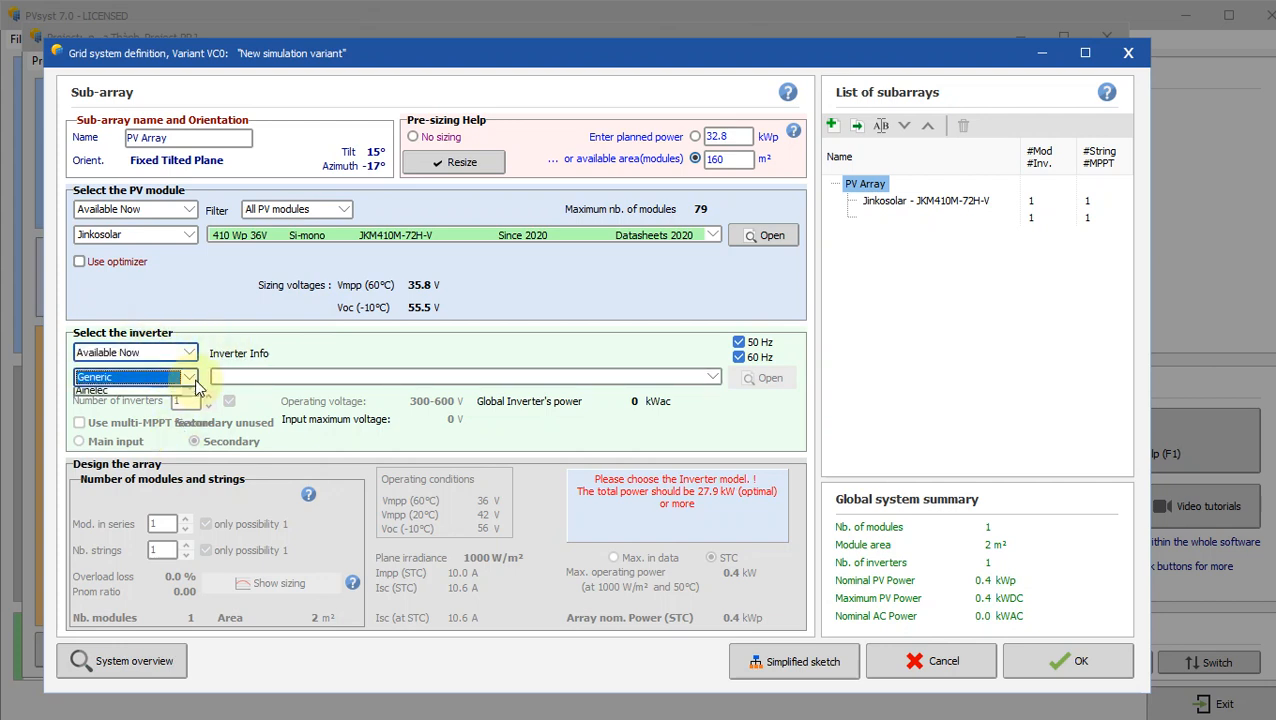
key("s")
key("g")
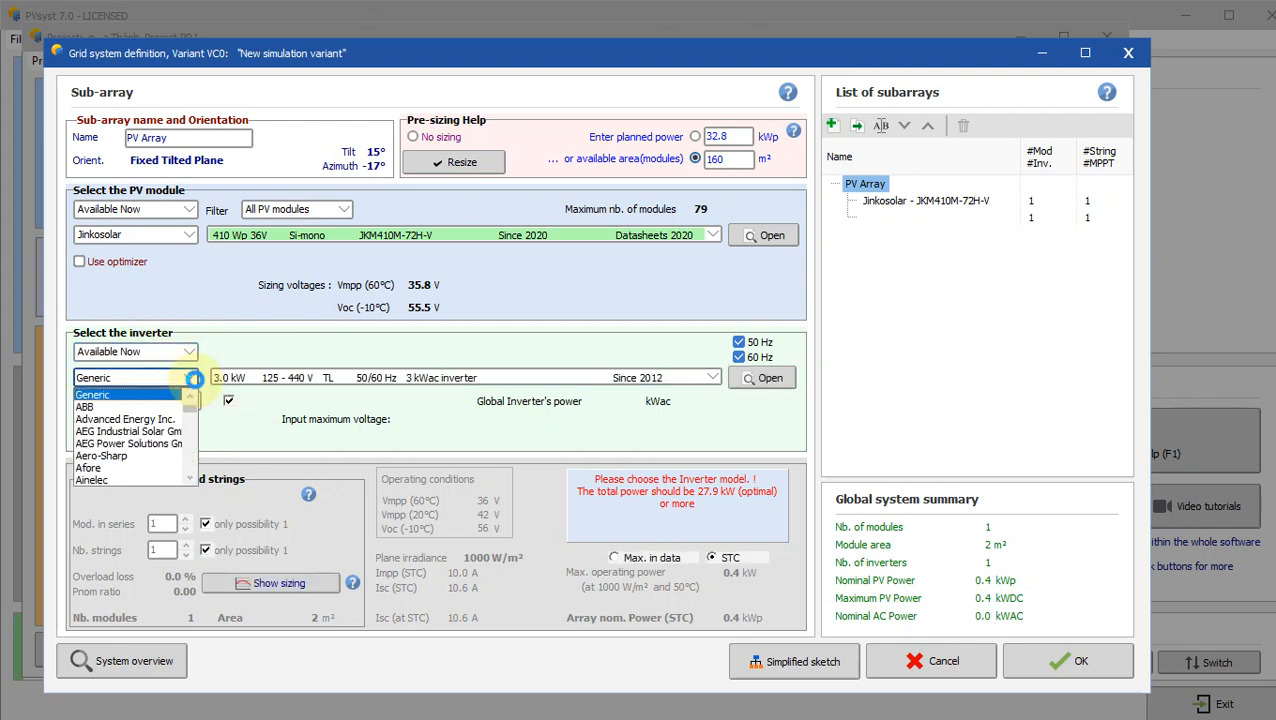
key("r")
key("o")
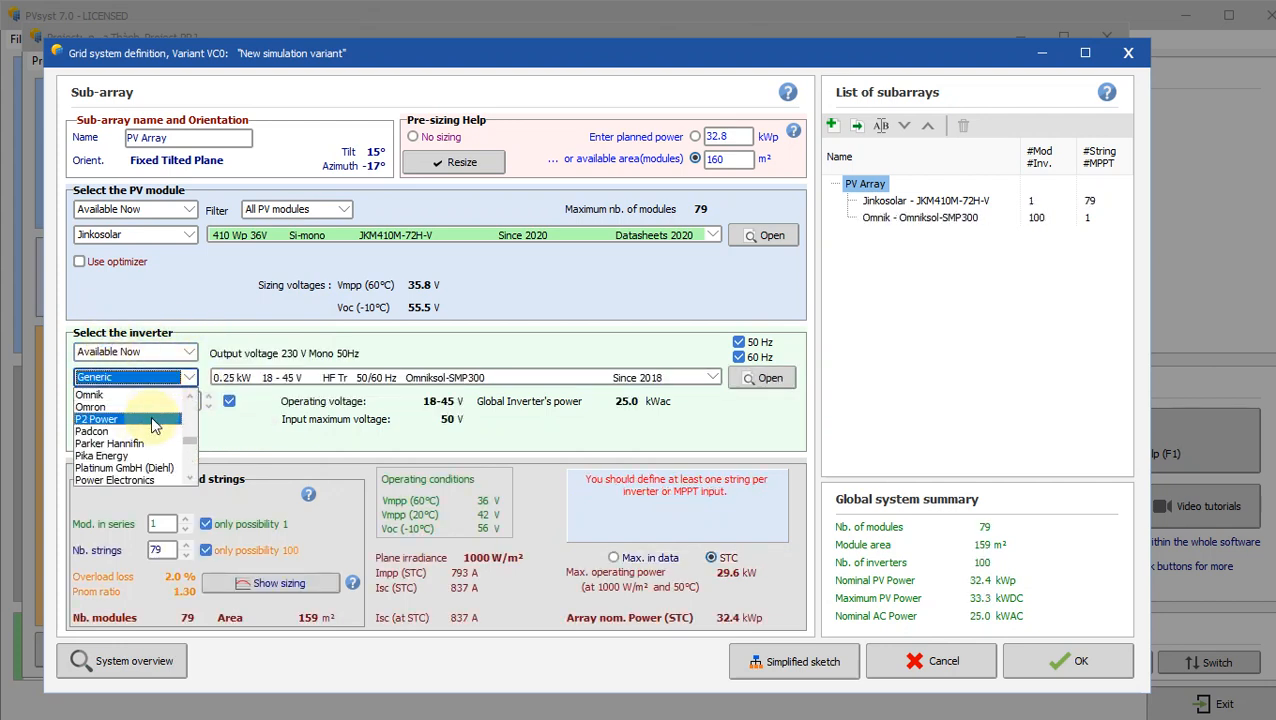
key("s")
scroll(124, 452, "down", 1)
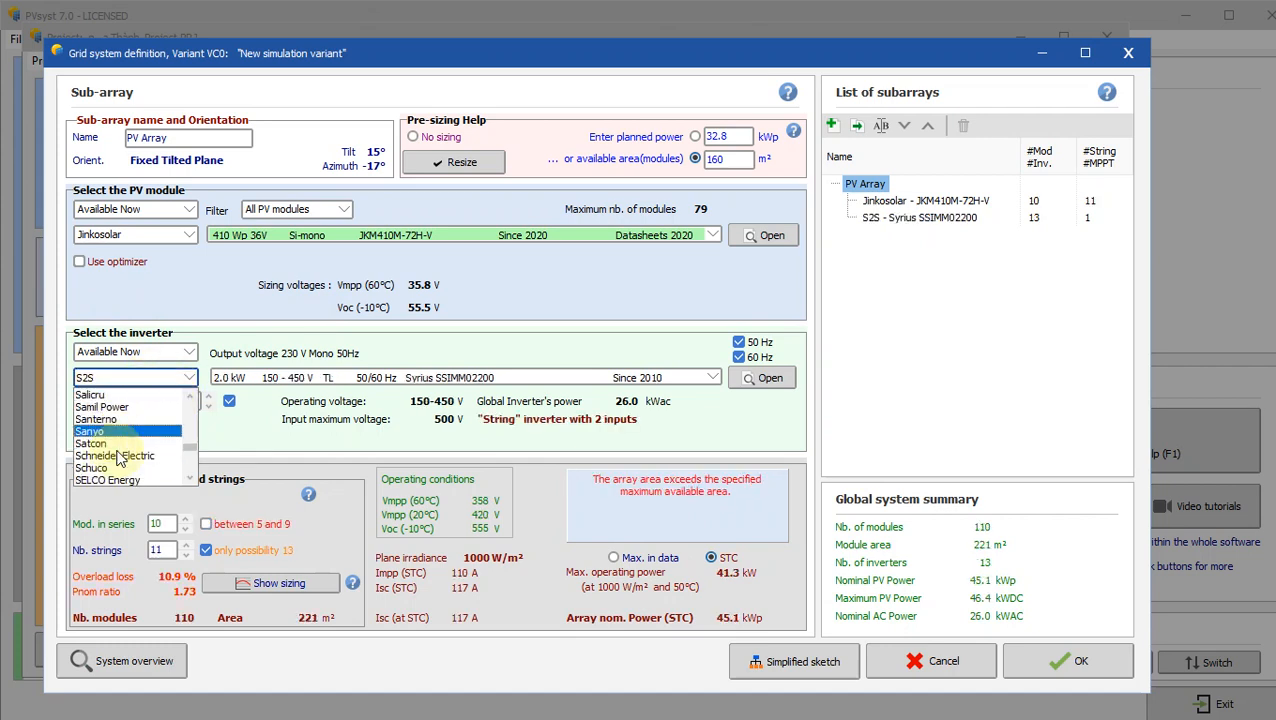
scroll(124, 452, "down", 6)
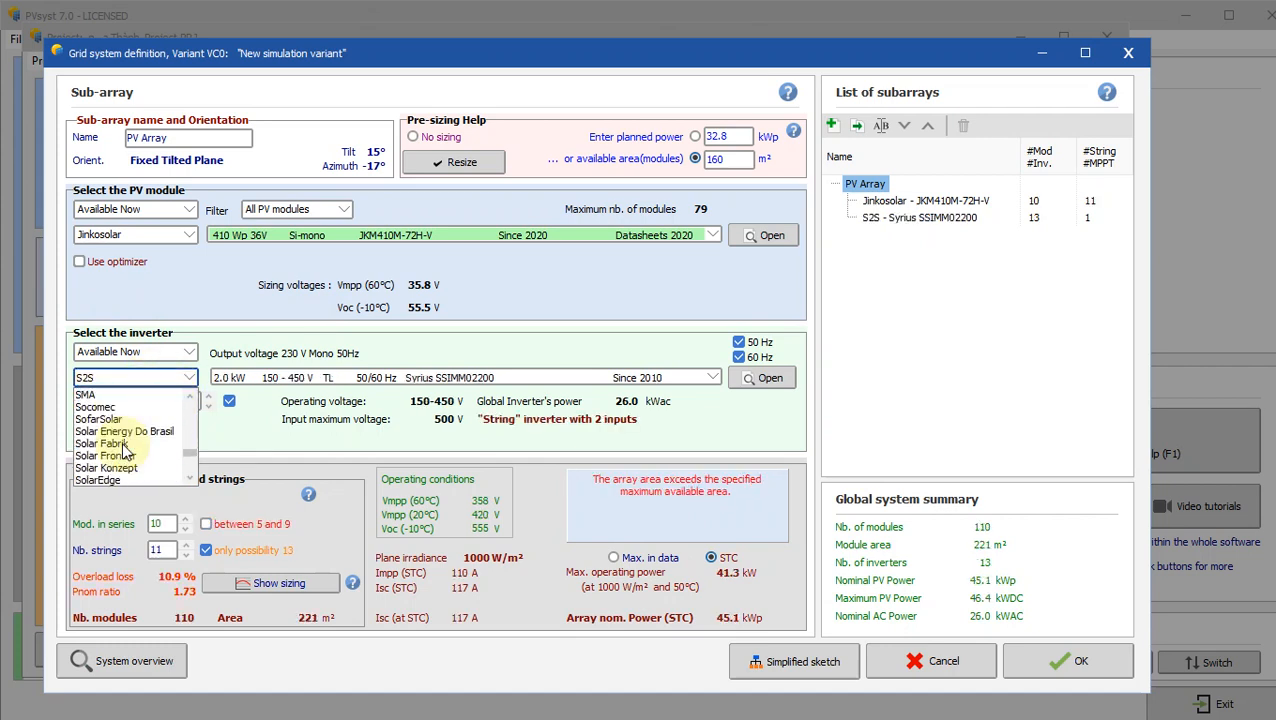
scroll(124, 452, "down", 3)
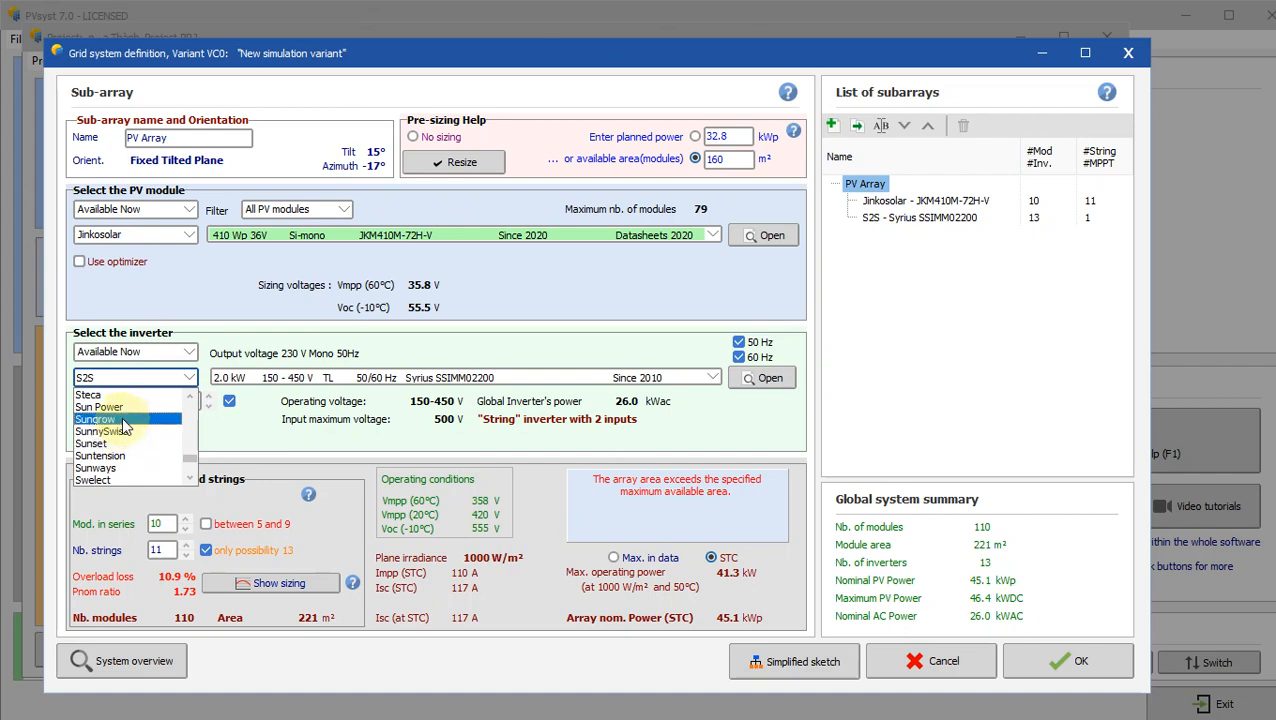
left_click(110, 419)
Step: Review the Sungrow inverter models against the sub-array's planned power and available area
left_click(710, 378)
scroll(618, 425, "down", 5)
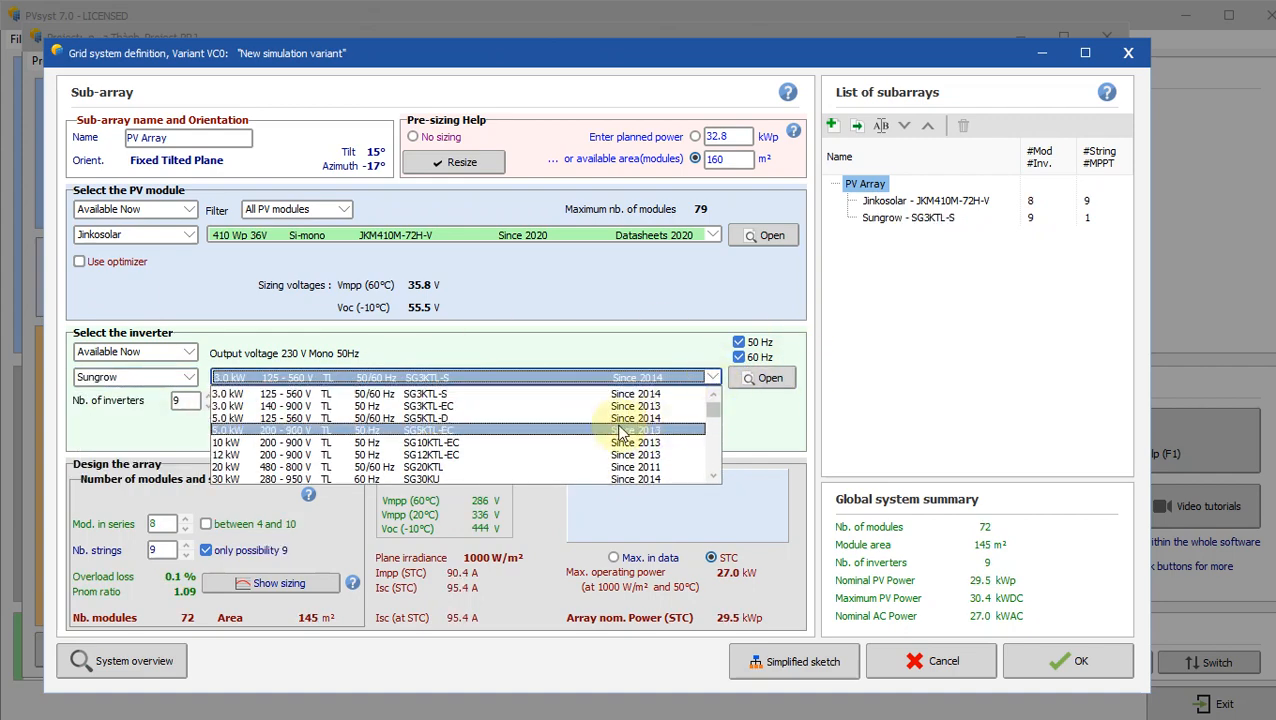
scroll(618, 425, "down", 2)
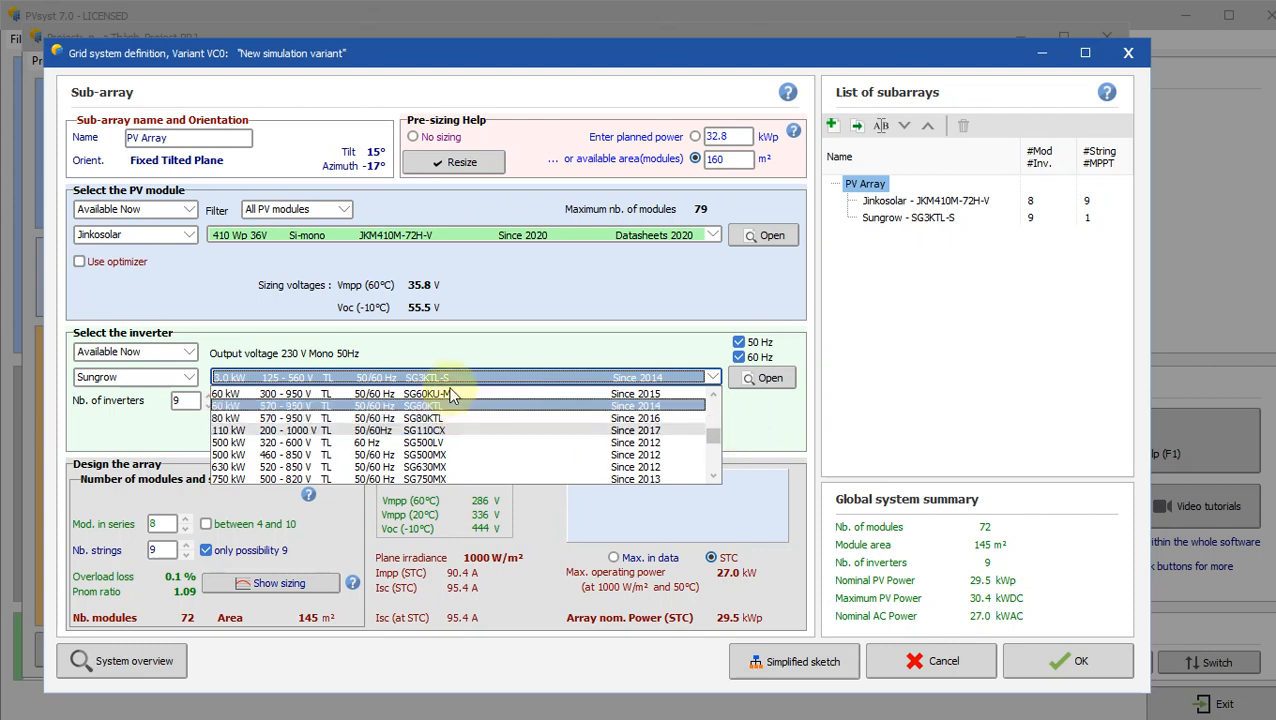
left_click(539, 305)
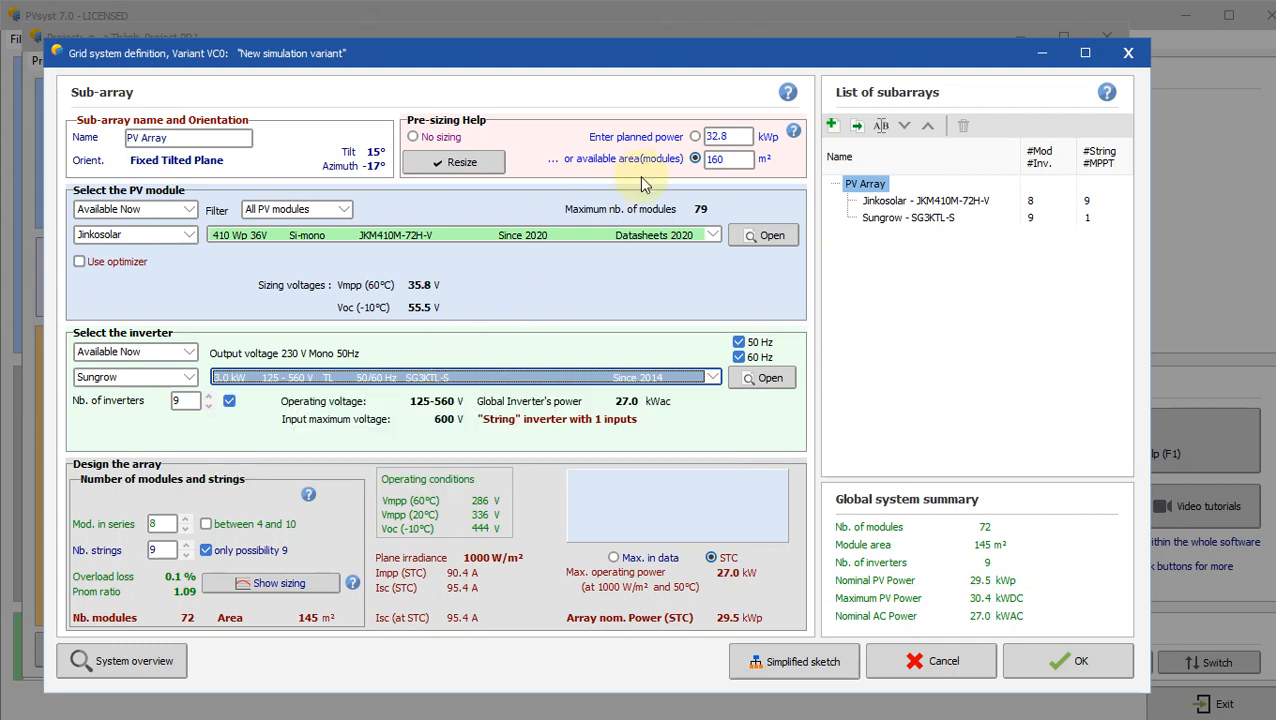
left_click(724, 136)
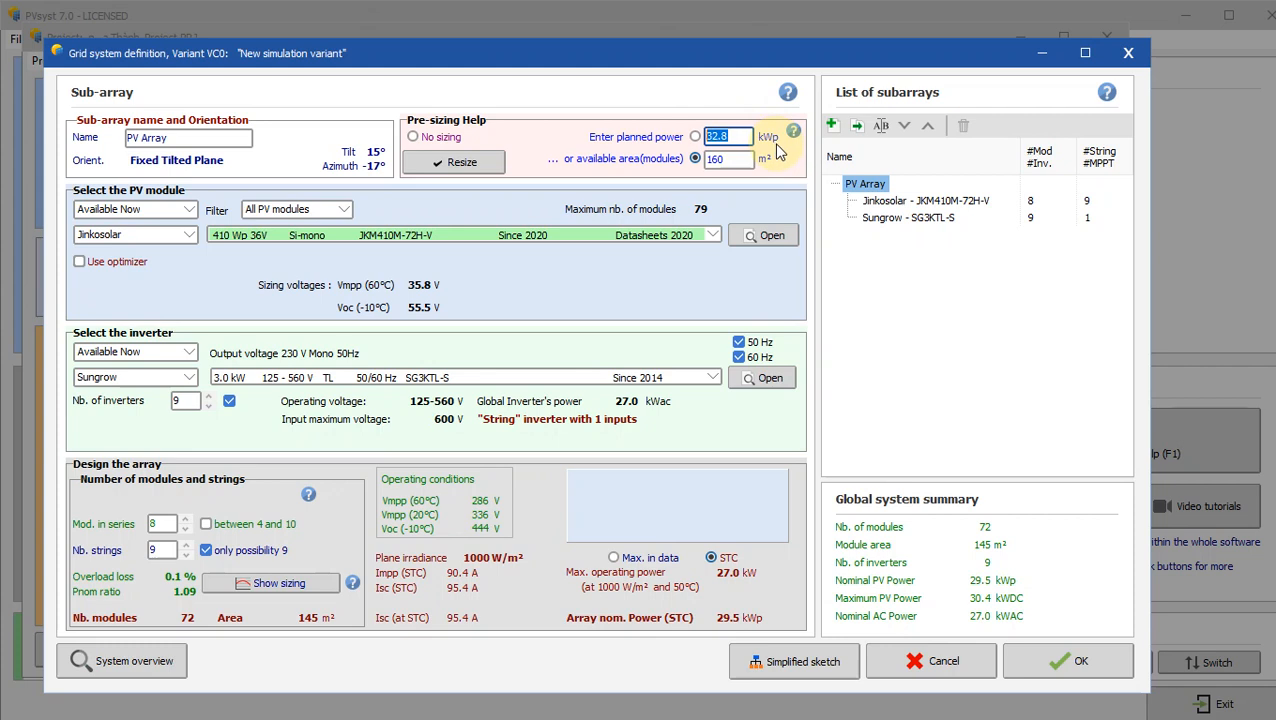
left_click(726, 160)
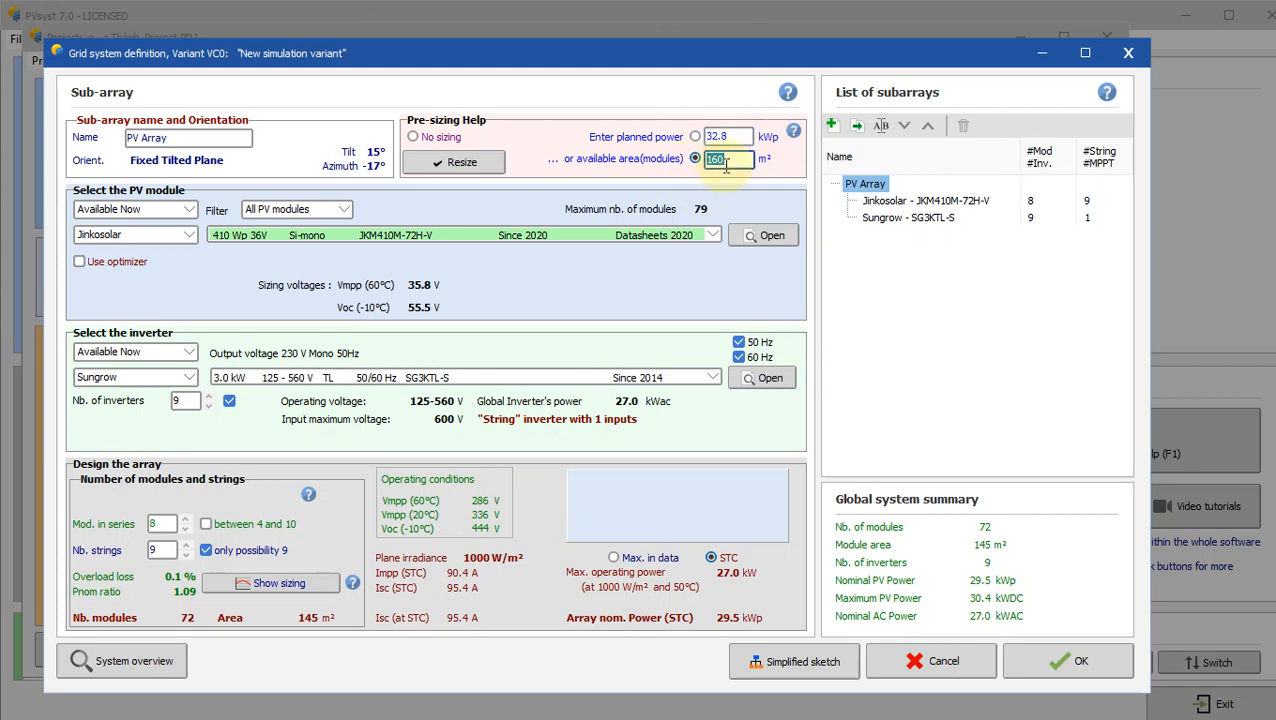
double_click(729, 160)
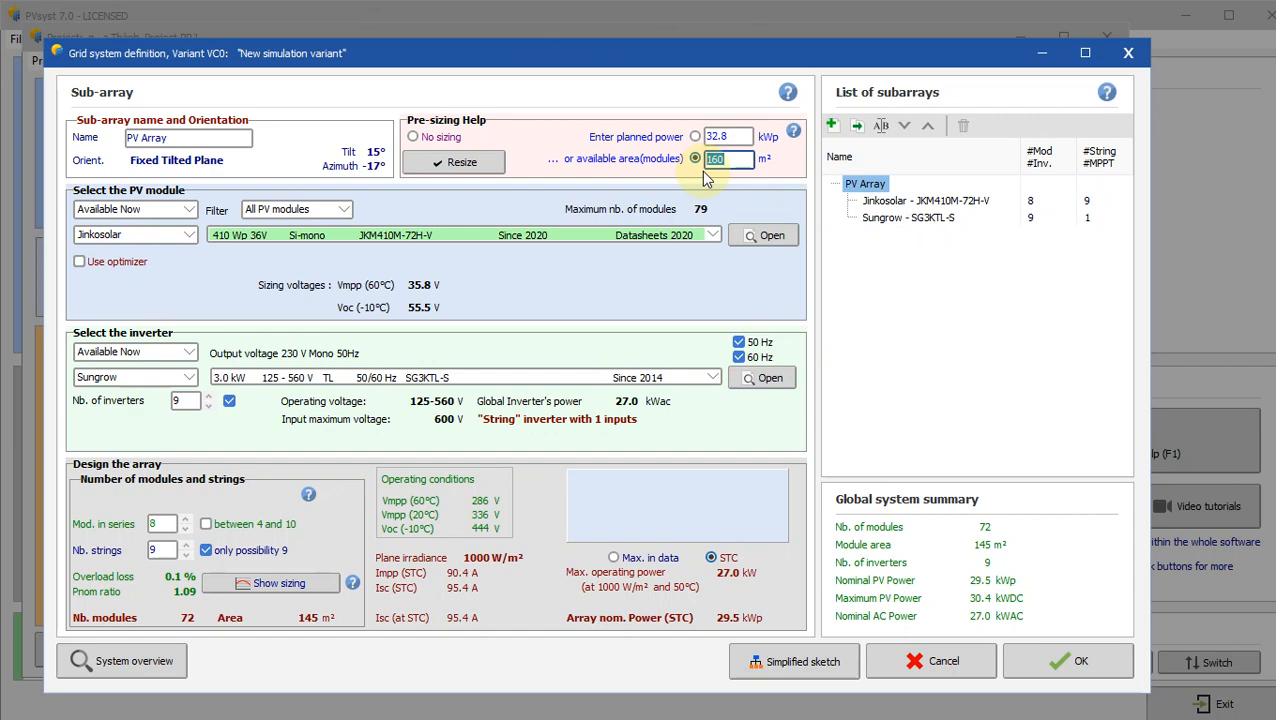
Step: Select the 30 kW, 280-950 V Sungrow SG30KTL-M as the sub-array's inverter
left_click(570, 380)
scroll(370, 455, "down", 1)
scroll(360, 450, "down", 1)
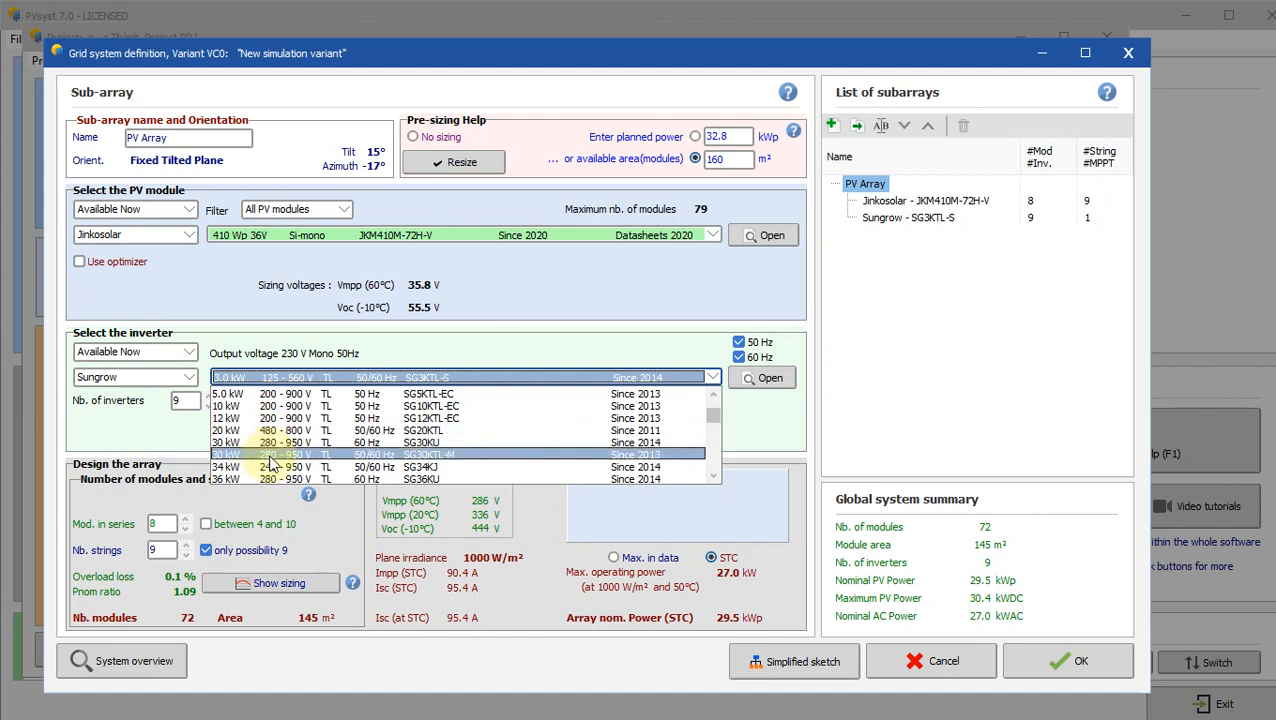
left_click(291, 455)
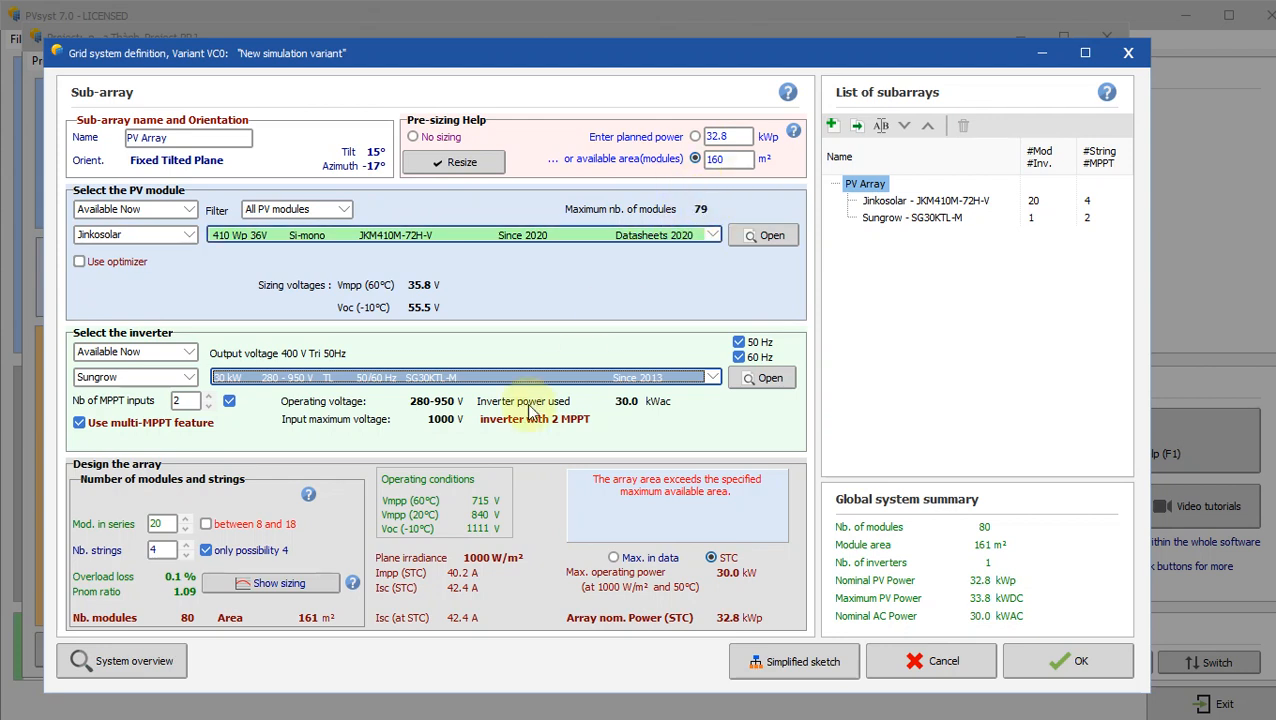
Step: Examine the proposed number of modules in series and number of strings in the array design
double_click(152, 524)
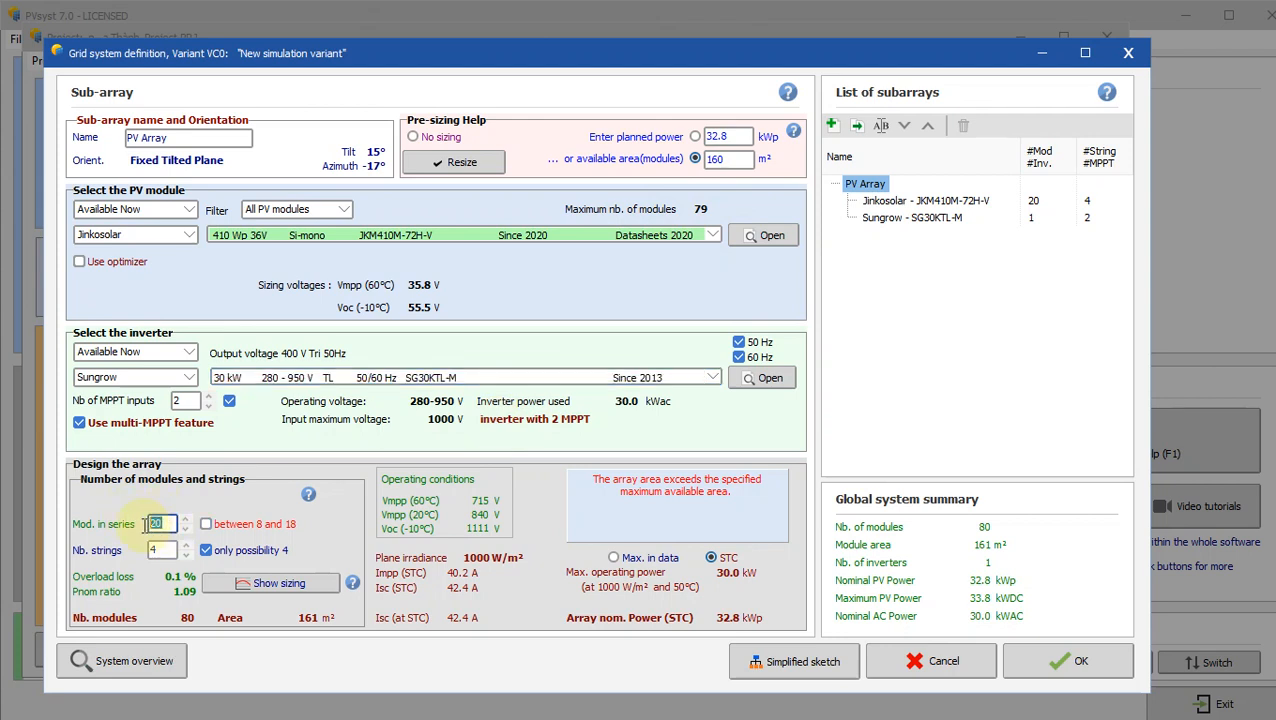
key("Tab")
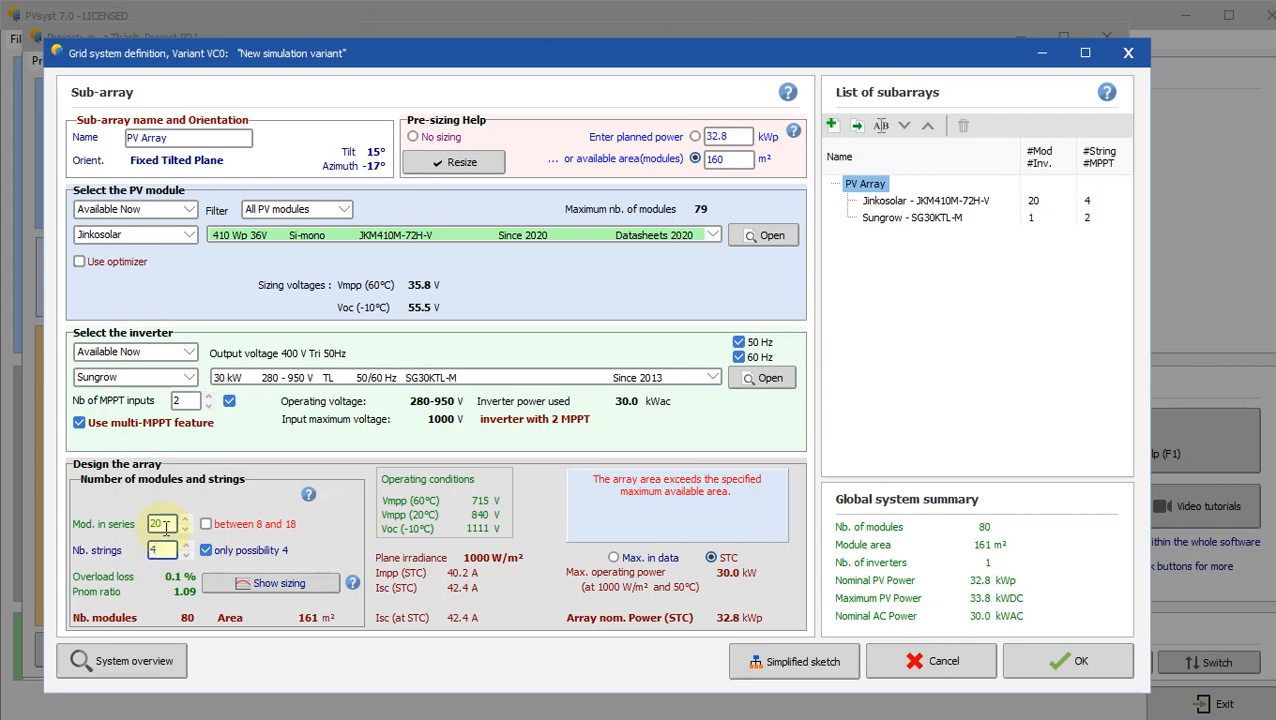
key("shift+Tab")
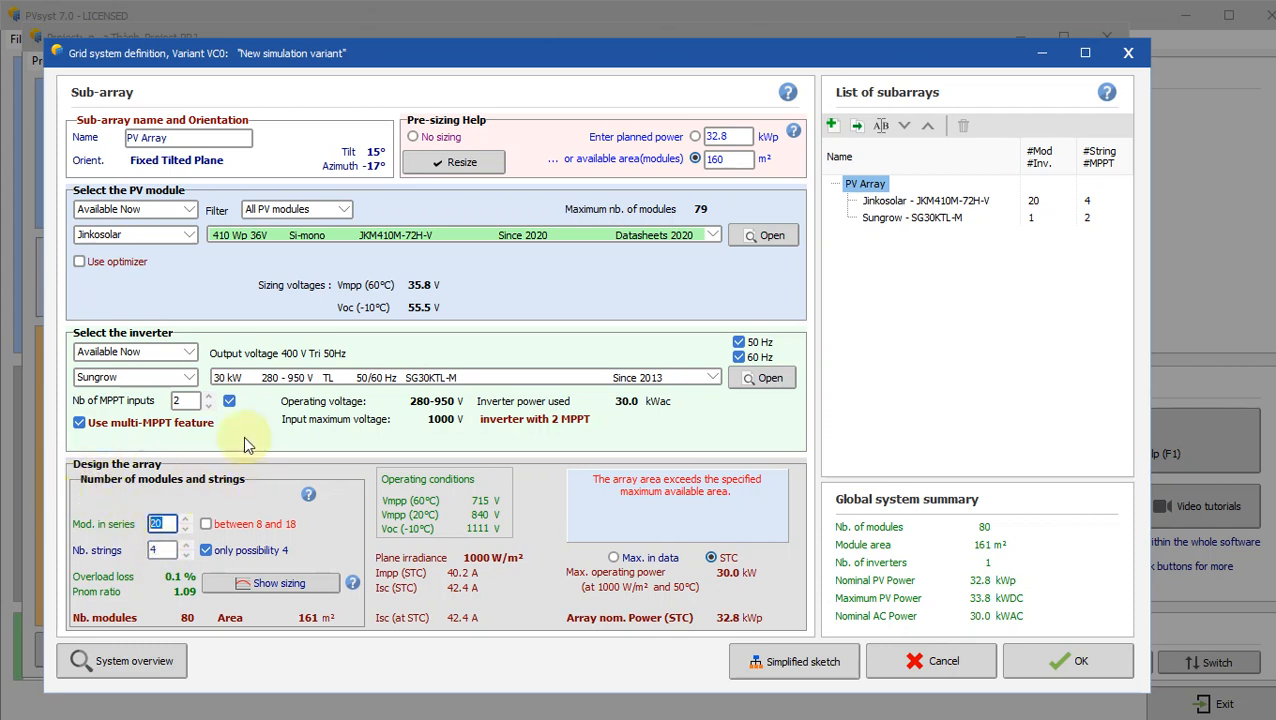
left_click(165, 550)
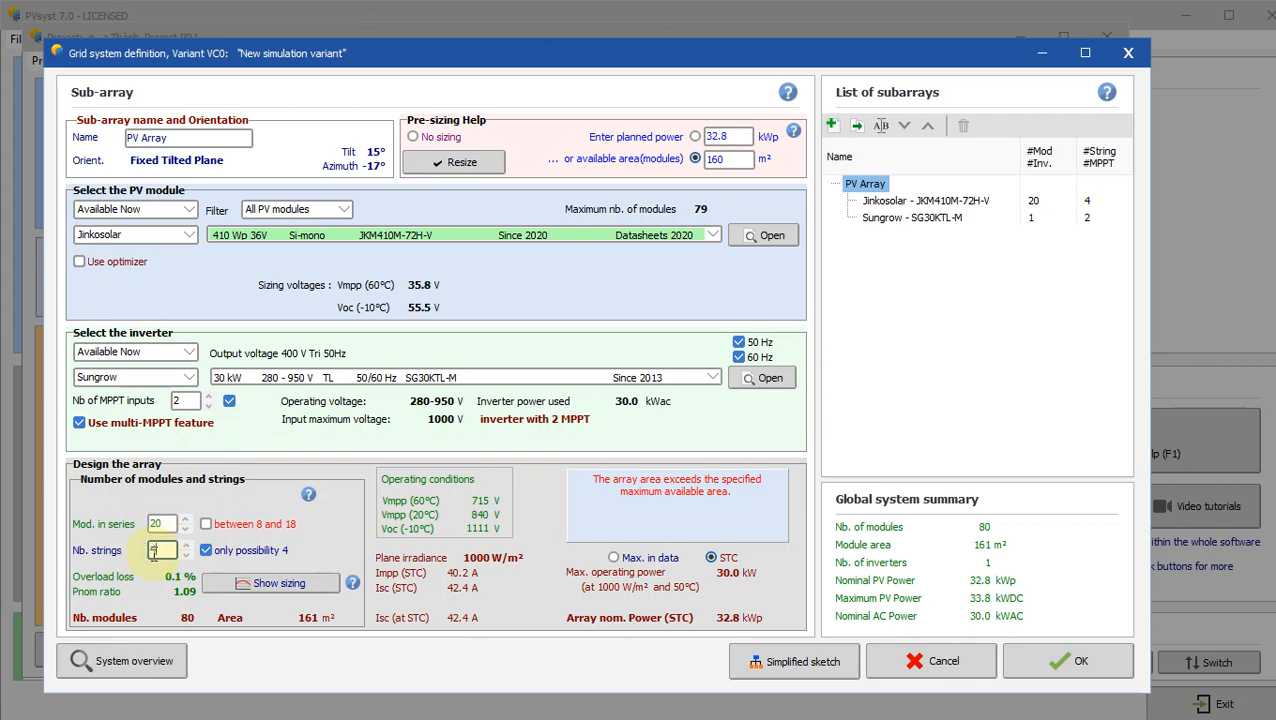
double_click(163, 523)
double_click(146, 552)
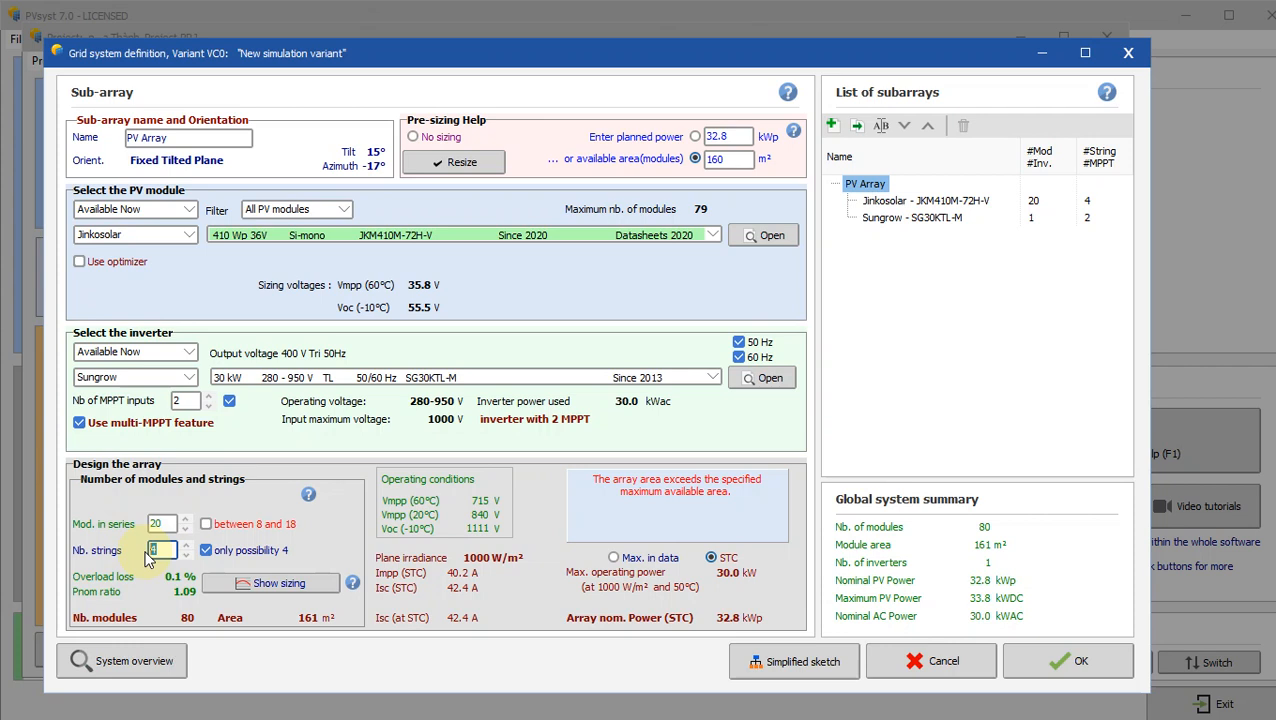
key("shift+Tab")
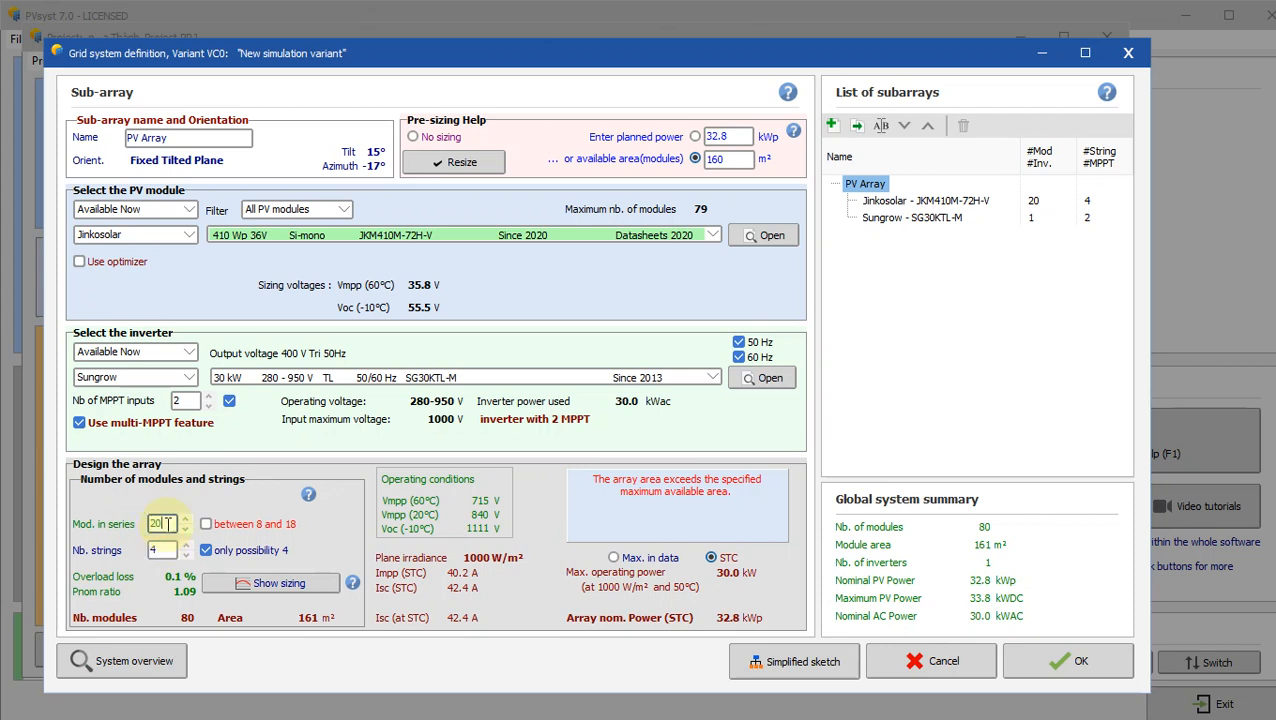
Step: Set the sub-array's modules in series to 18, keeping 4 strings
left_click(165, 522)
left_click(166, 549)
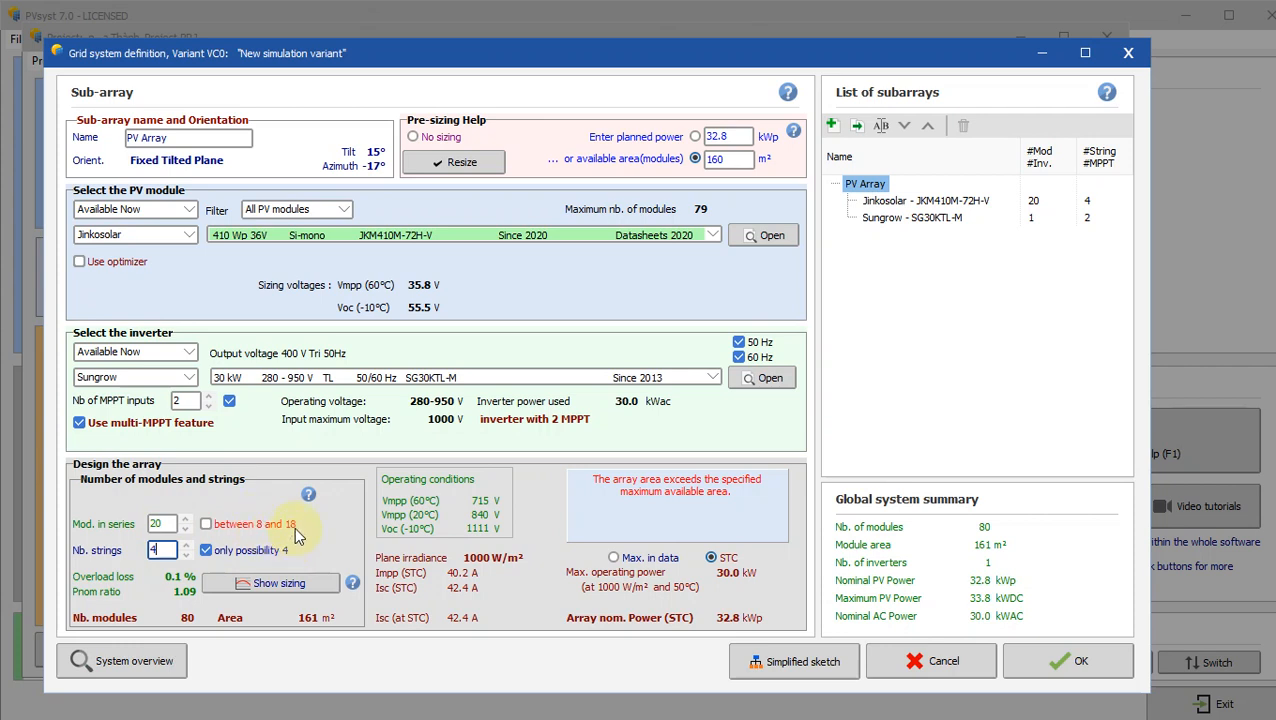
double_click(162, 524)
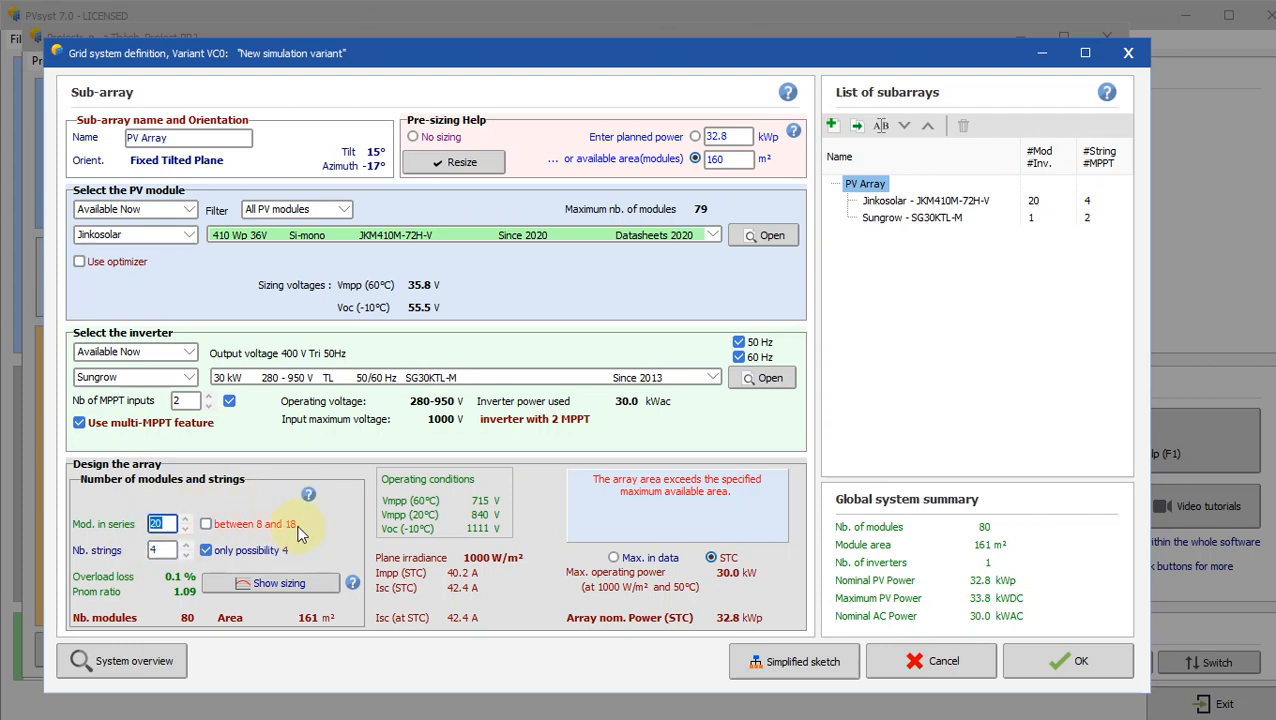
left_click(167, 523)
left_click(162, 549)
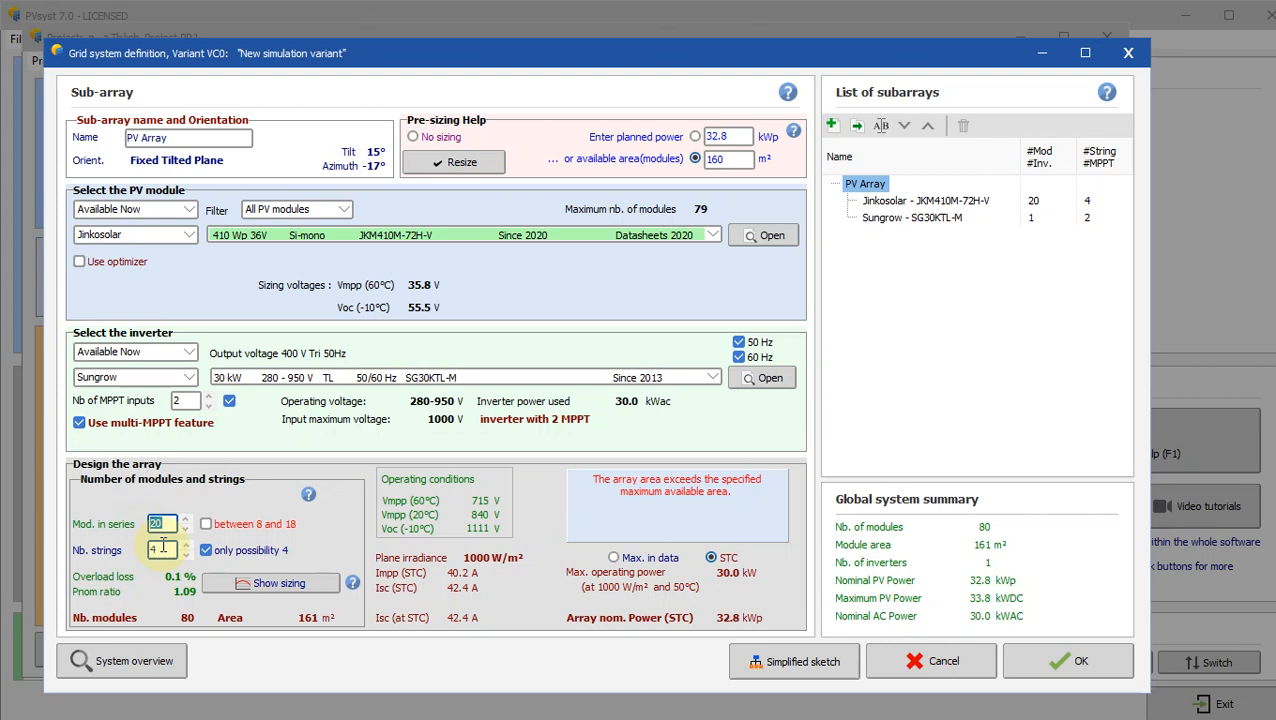
type("18")
left_click(163, 550)
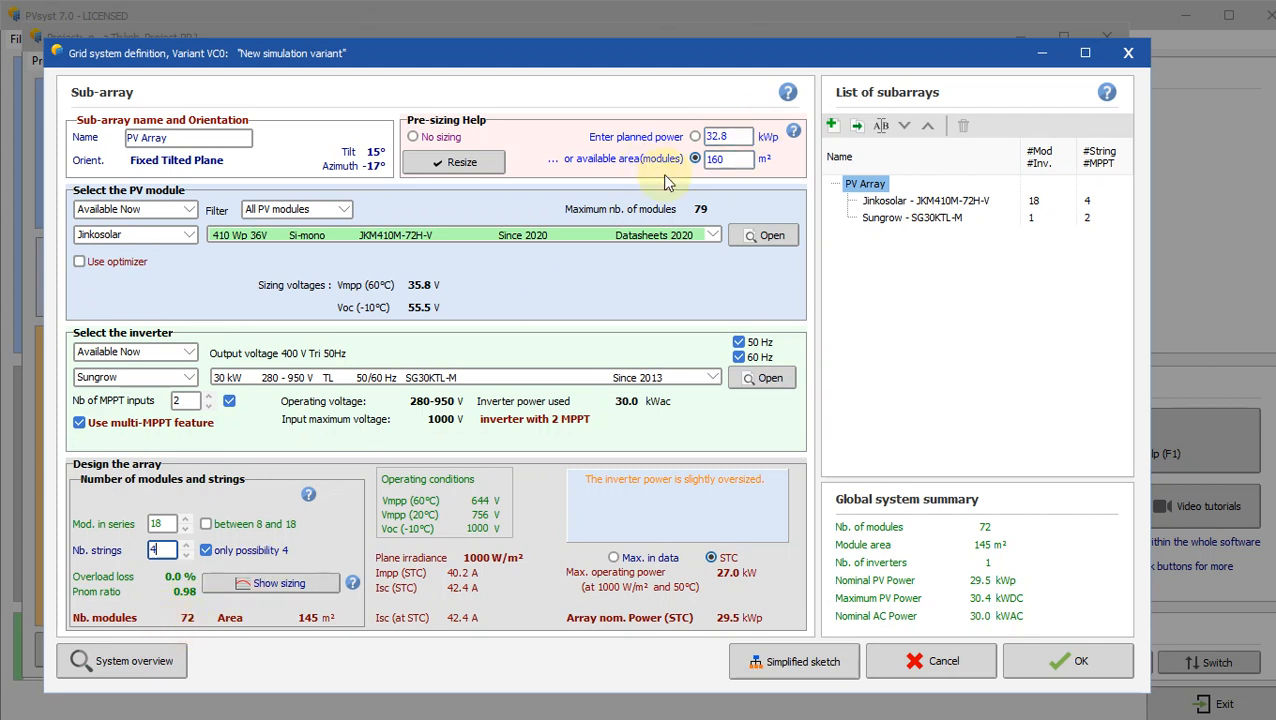
Step: Check the available area, string count and modules in series, and accept the grid system definition
double_click(728, 160)
left_click_drag(730, 160, 717, 167)
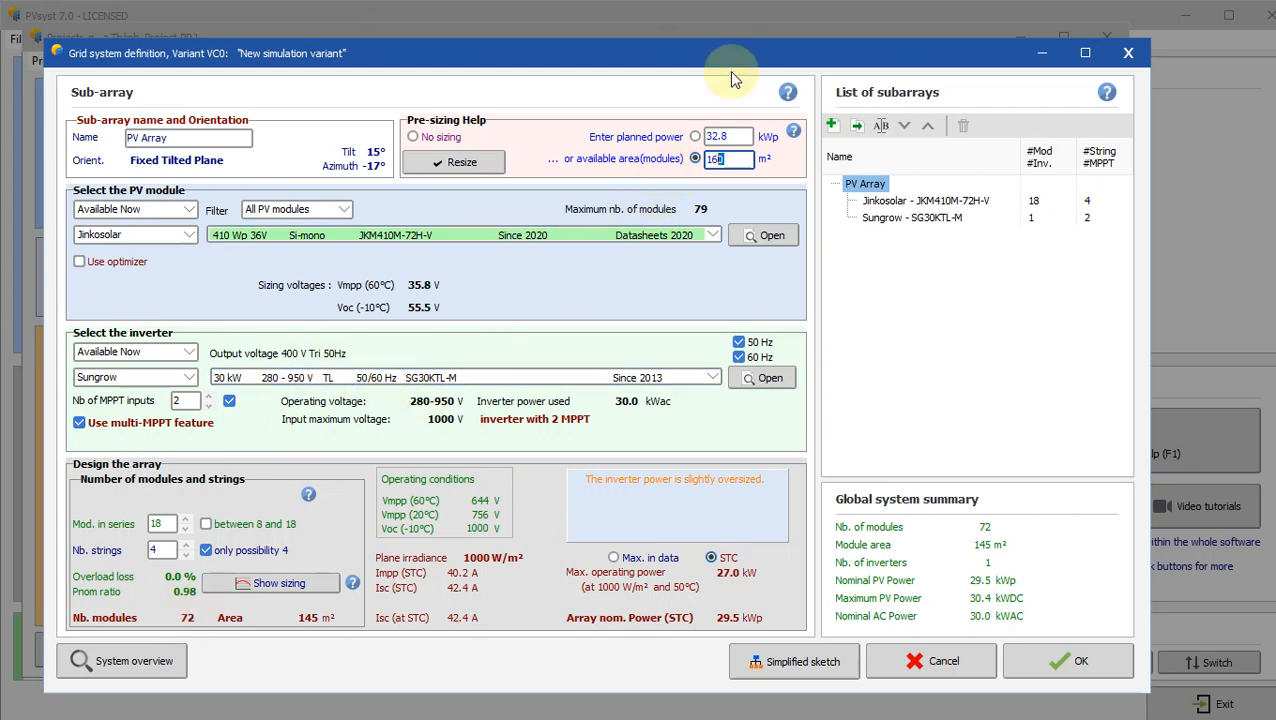
left_click_drag(730, 157, 714, 167)
double_click(163, 550)
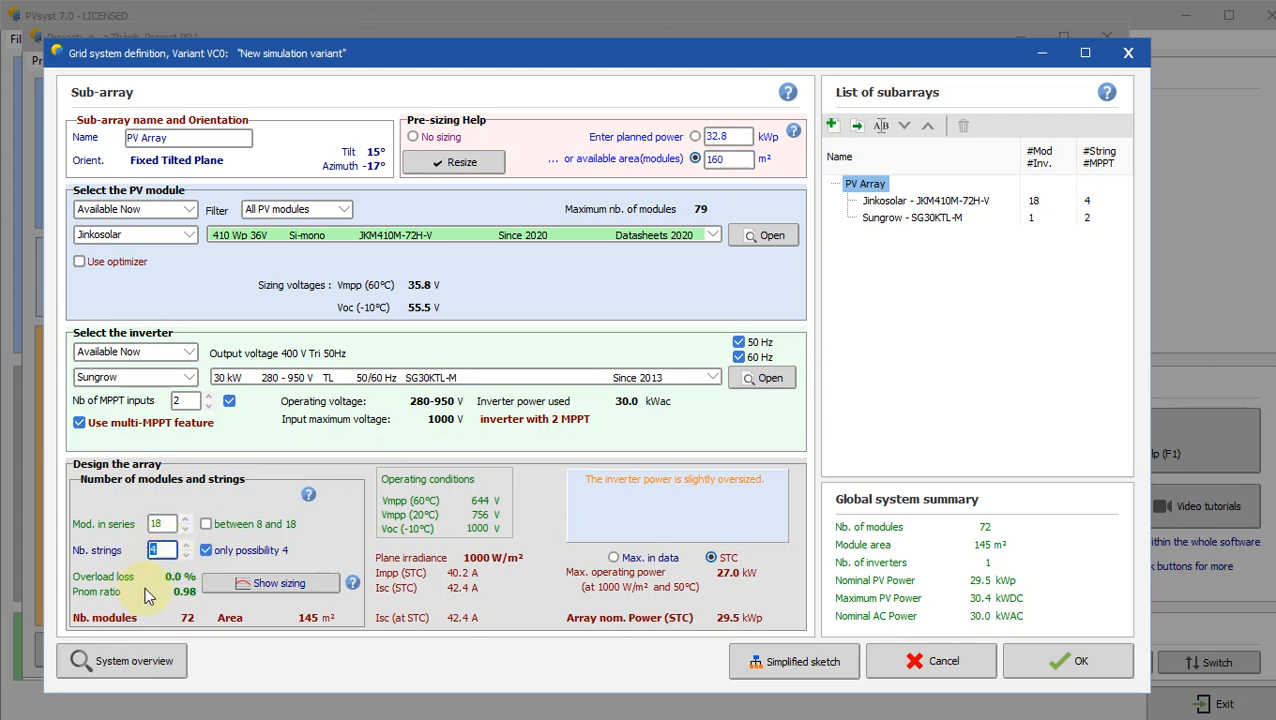
double_click(163, 523)
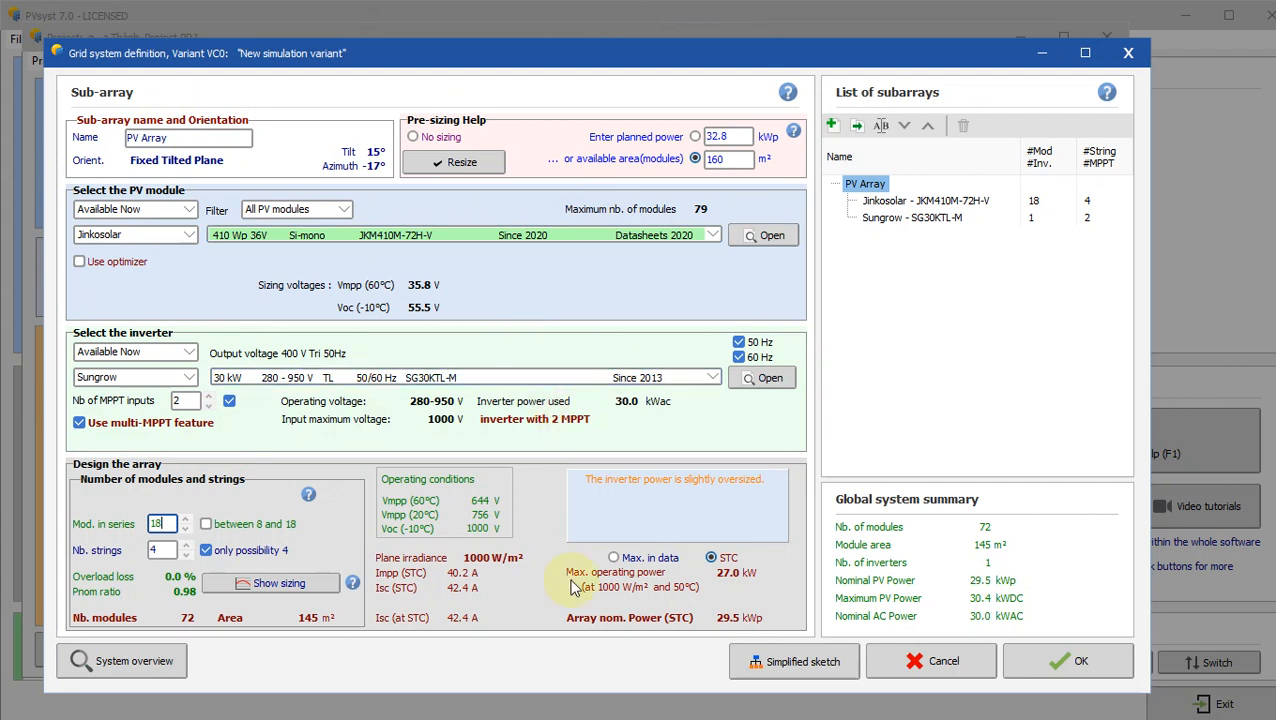
left_click(1046, 672)
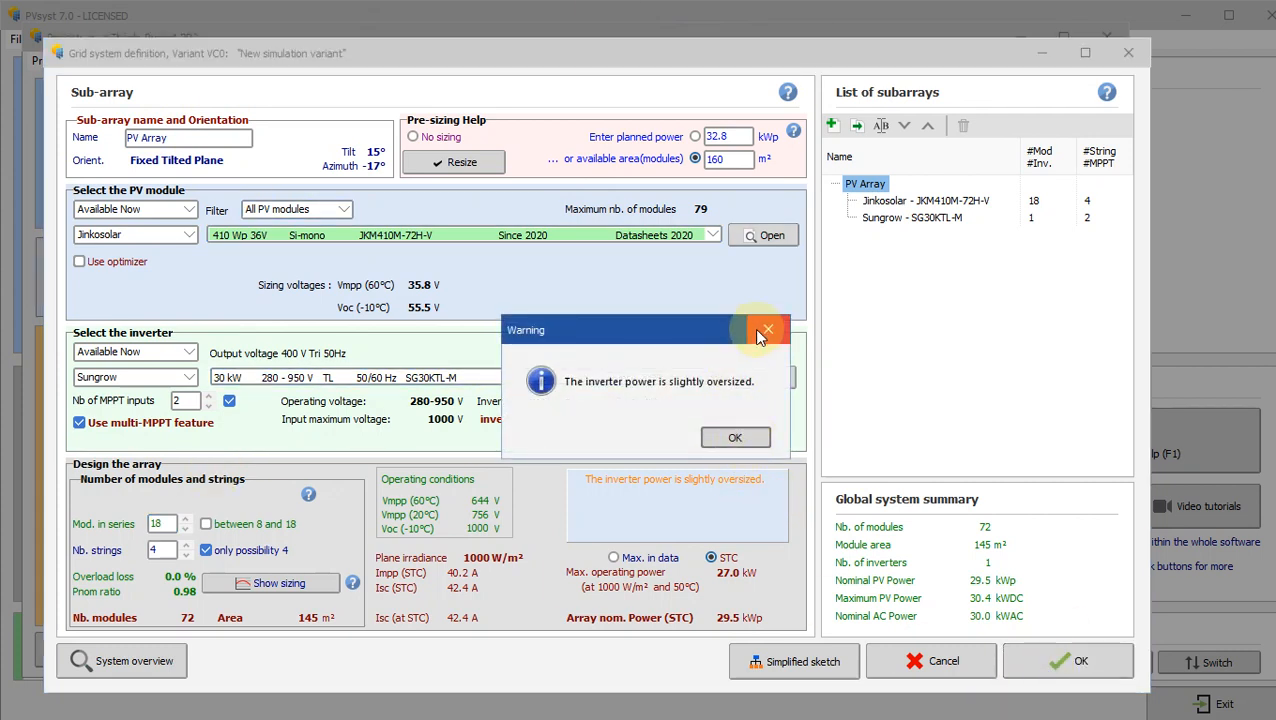
left_click(735, 437)
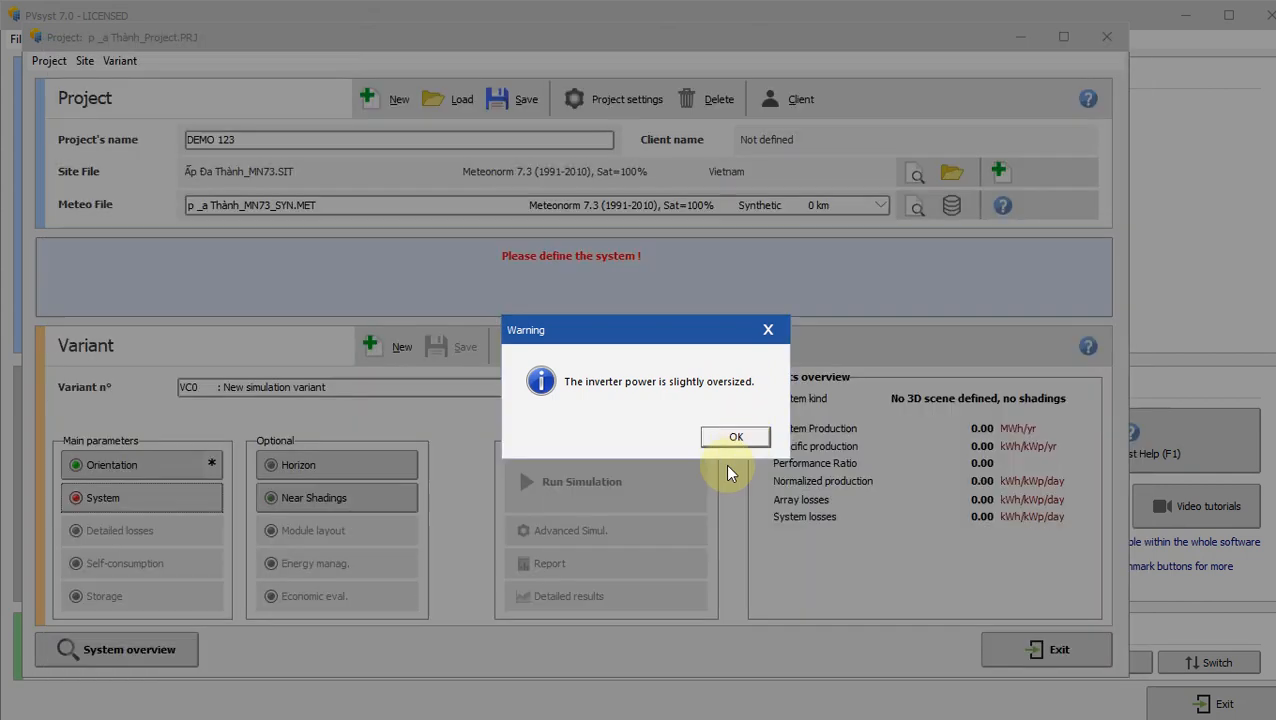
Step: Reopen the system definition and try the 380 Wp JKM380M-72 module, checking its proposed modules in series and strings
left_click(147, 498)
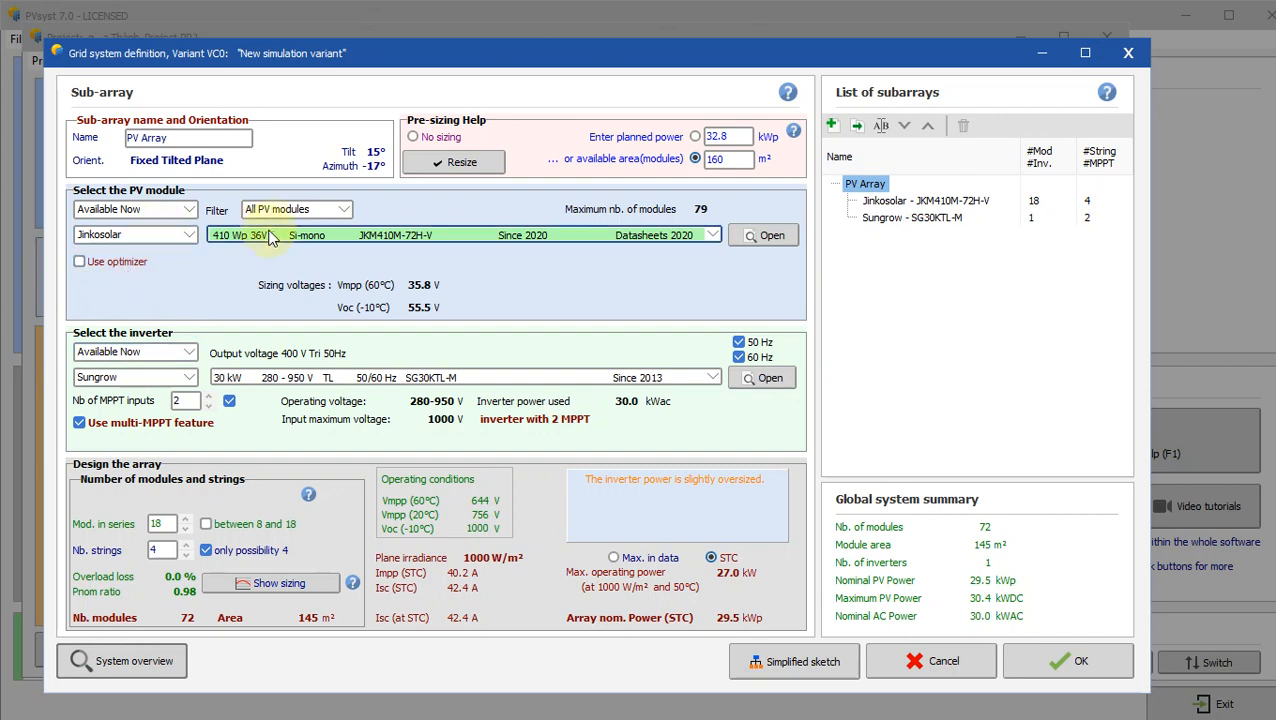
left_click(318, 237)
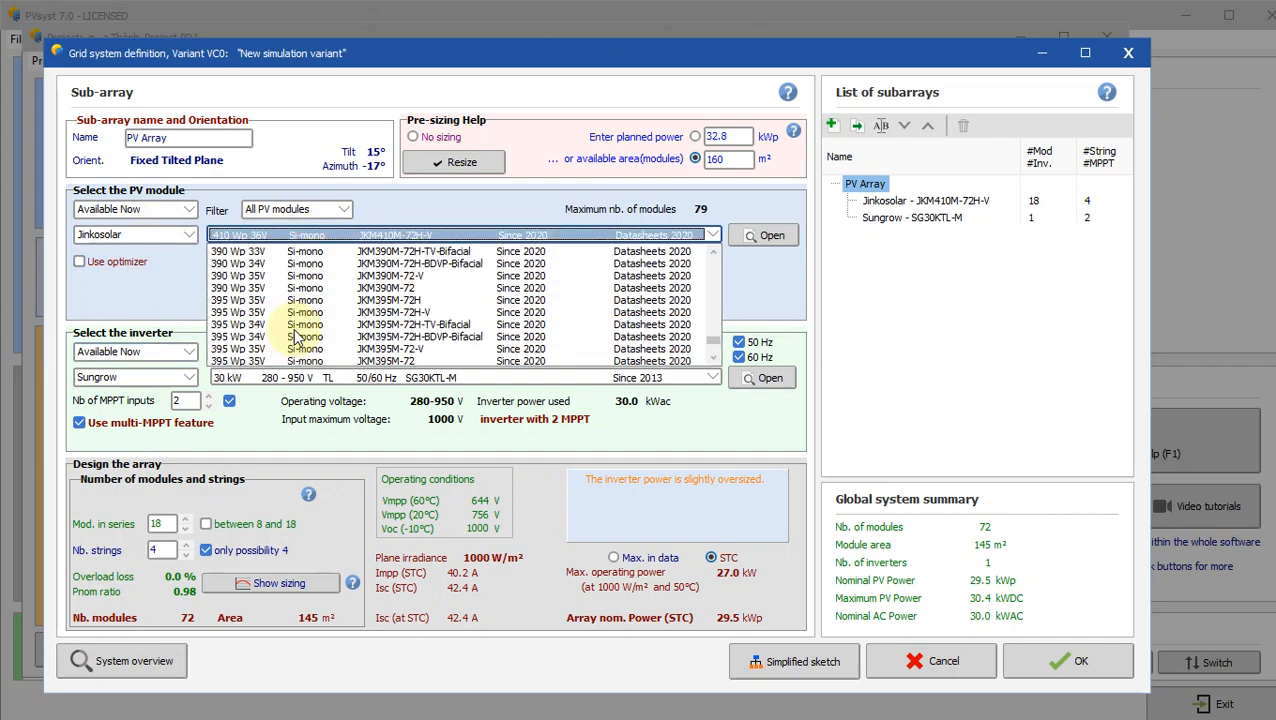
scroll(300, 330, "up", 2)
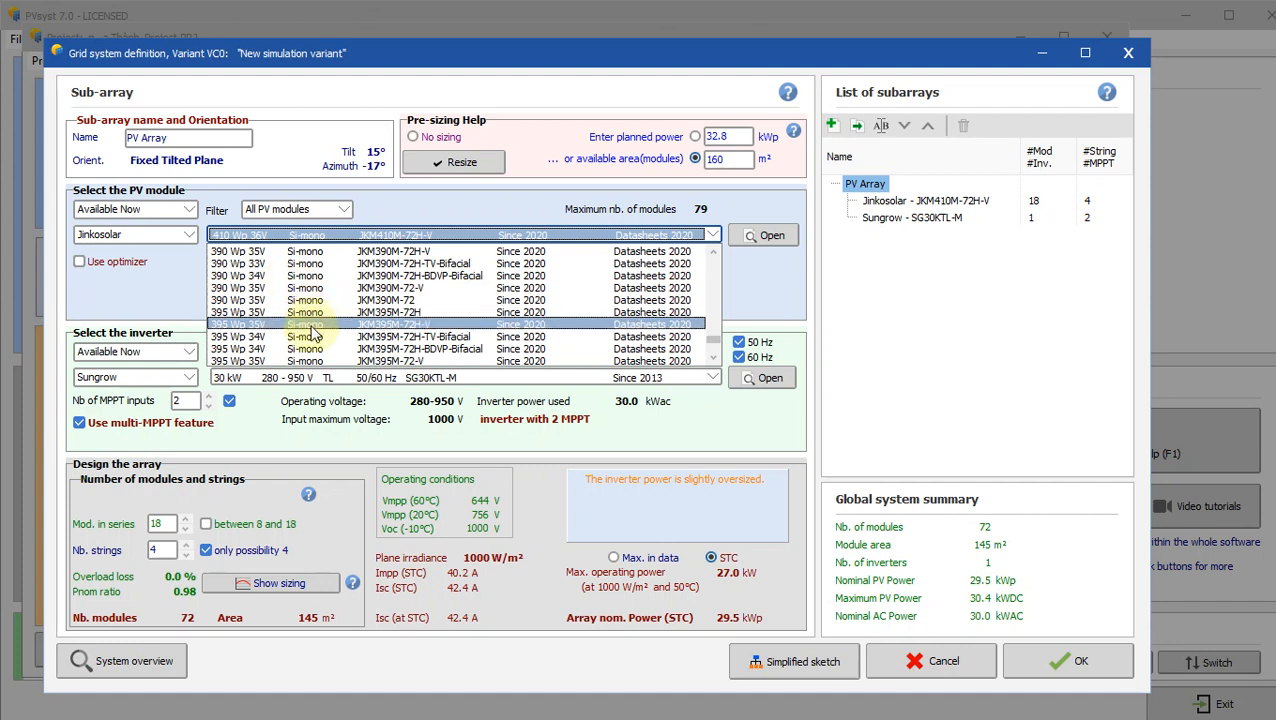
scroll(320, 325, "up", 4)
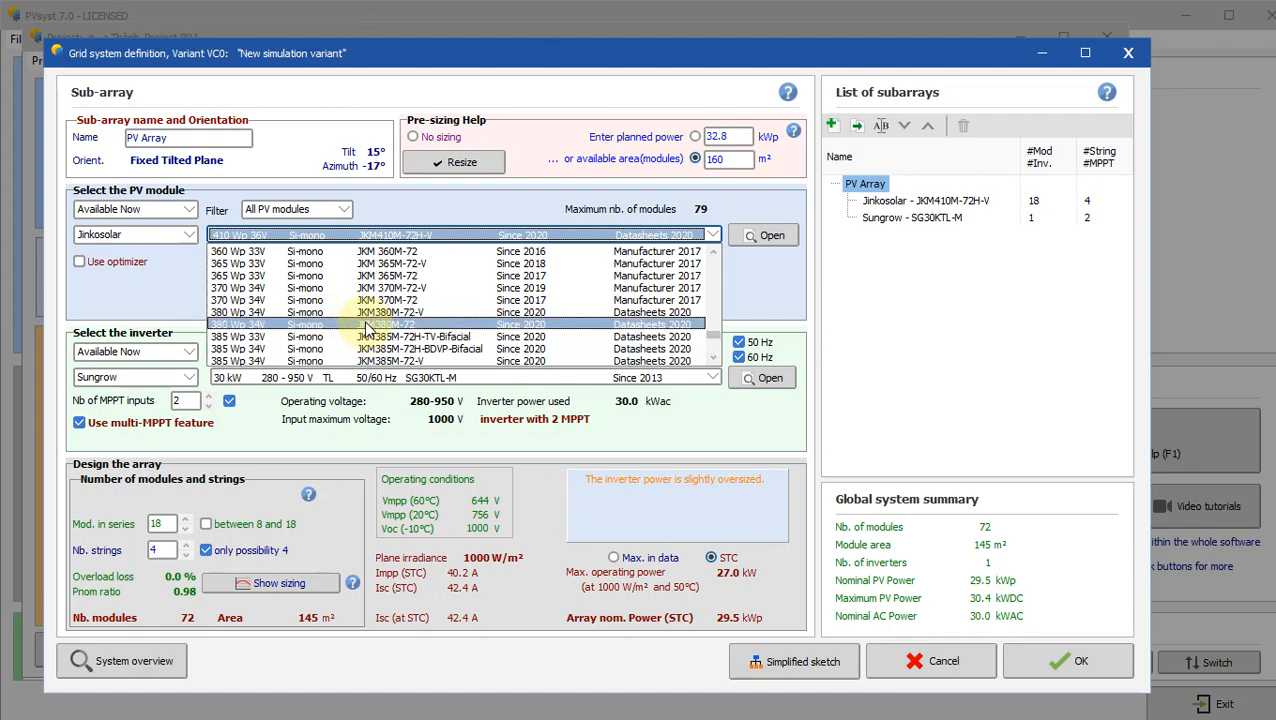
left_click(368, 328)
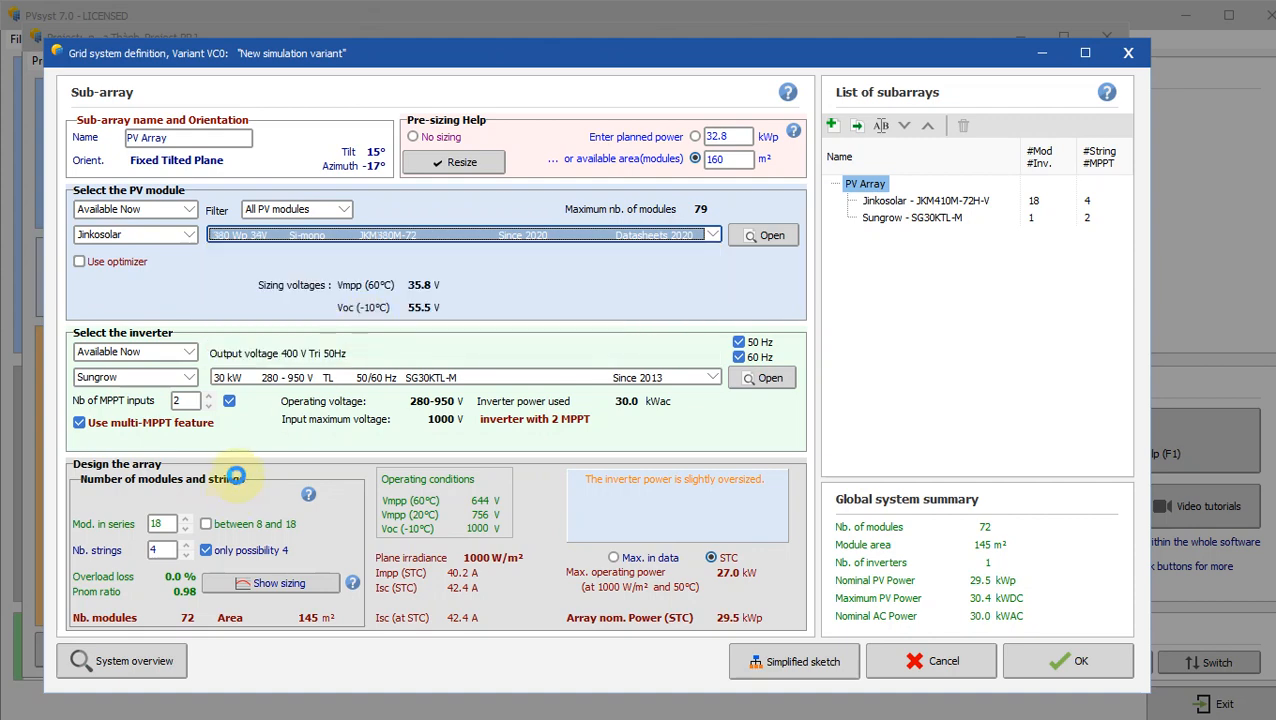
left_click_drag(167, 525, 20, 588)
left_click_drag(164, 550, 130, 578)
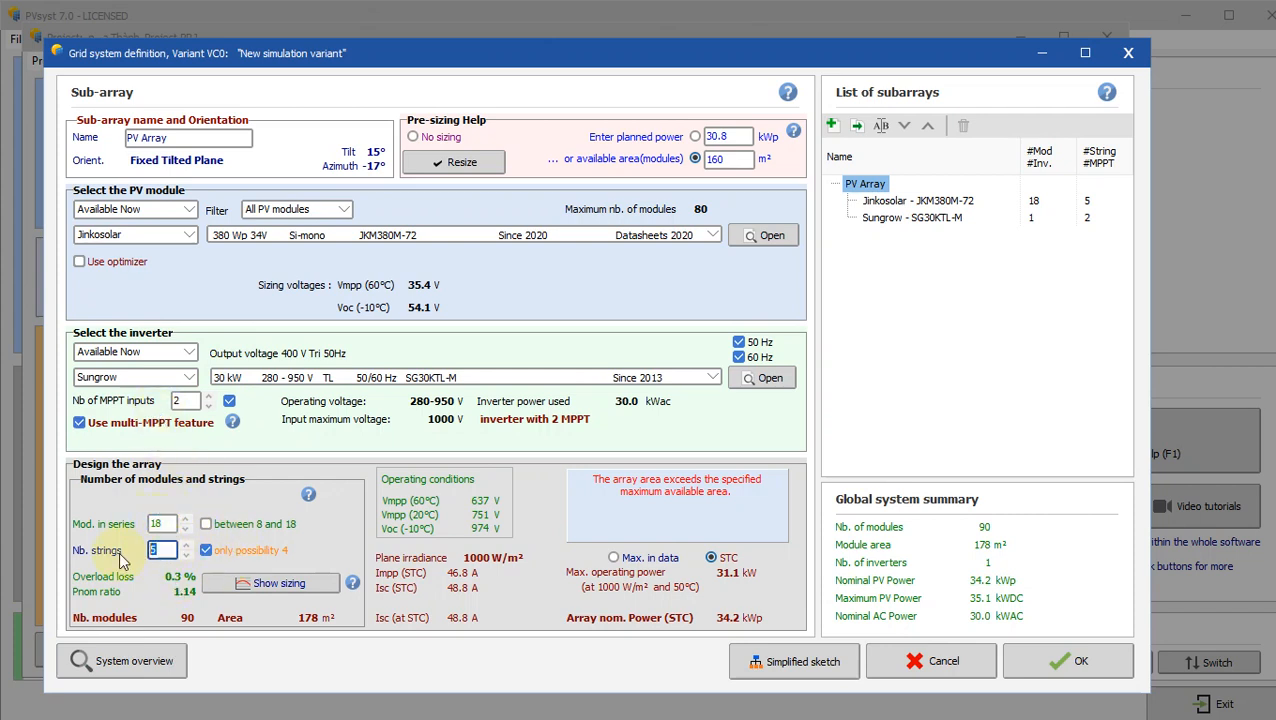
left_click(171, 521)
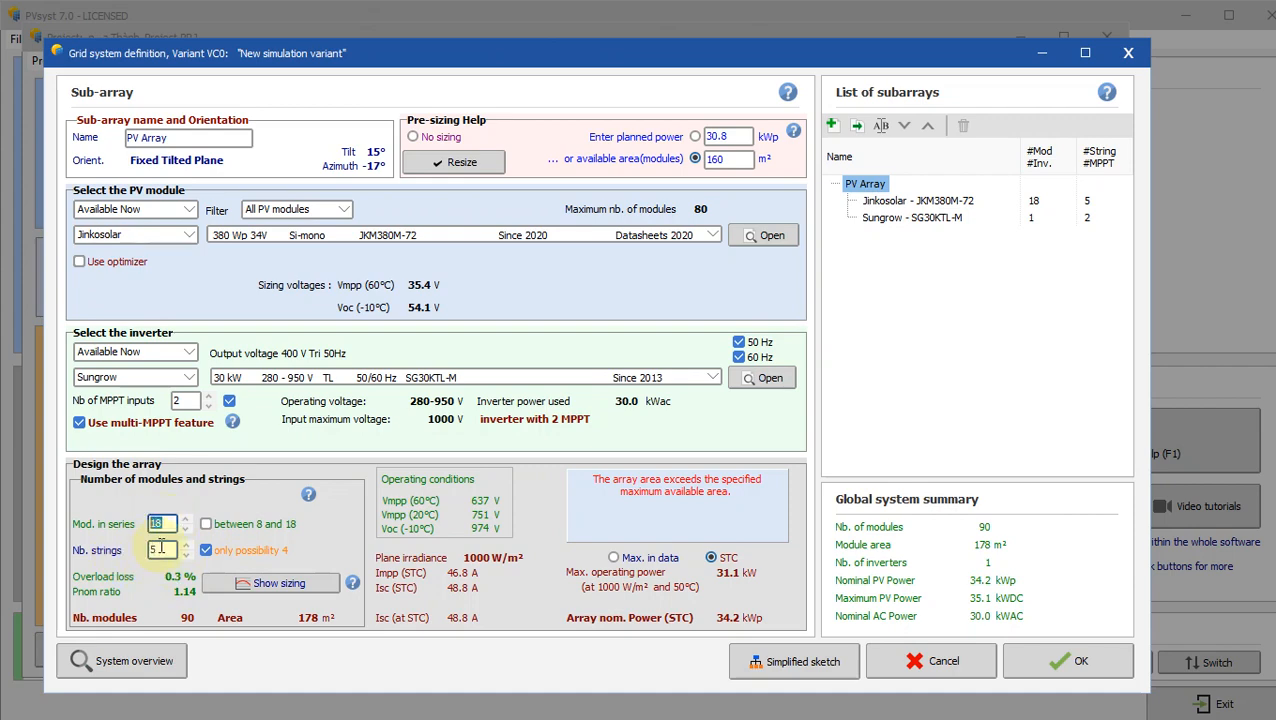
Step: Switch the sub-array's PV module to the 325 Wp Si-poly JKM 325PP-72
left_click(415, 235)
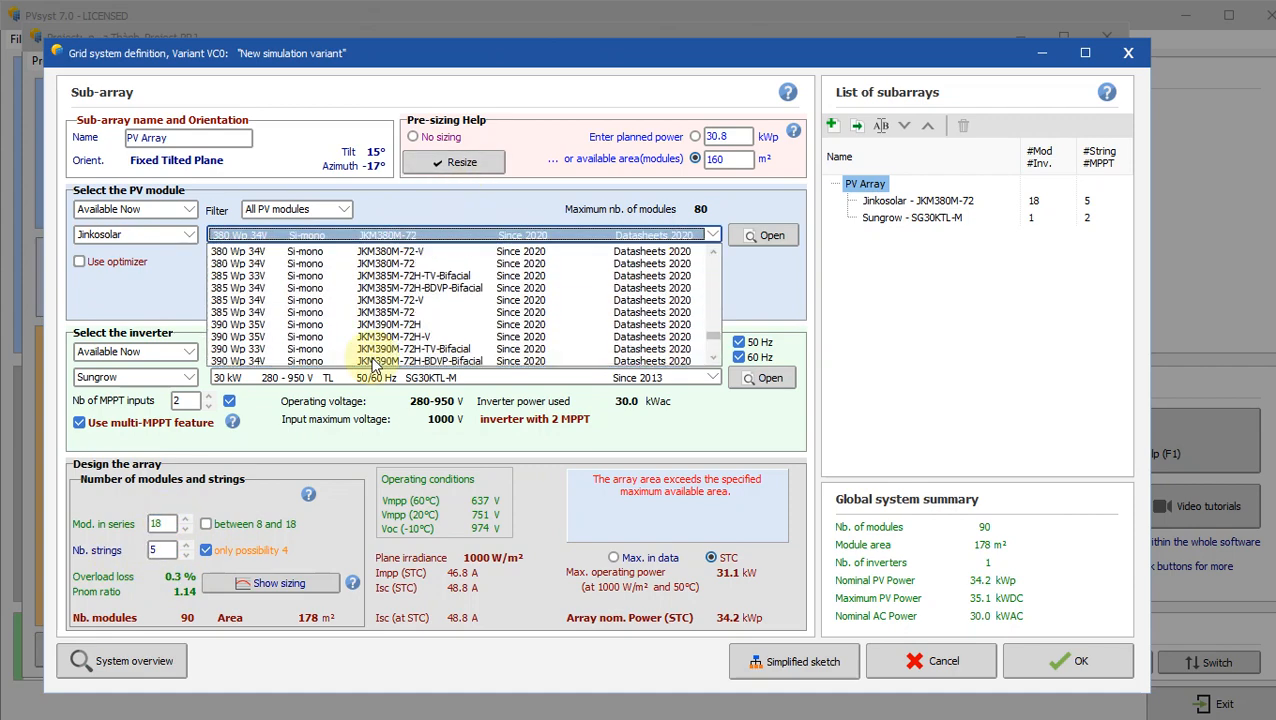
scroll(380, 340, "up", 5)
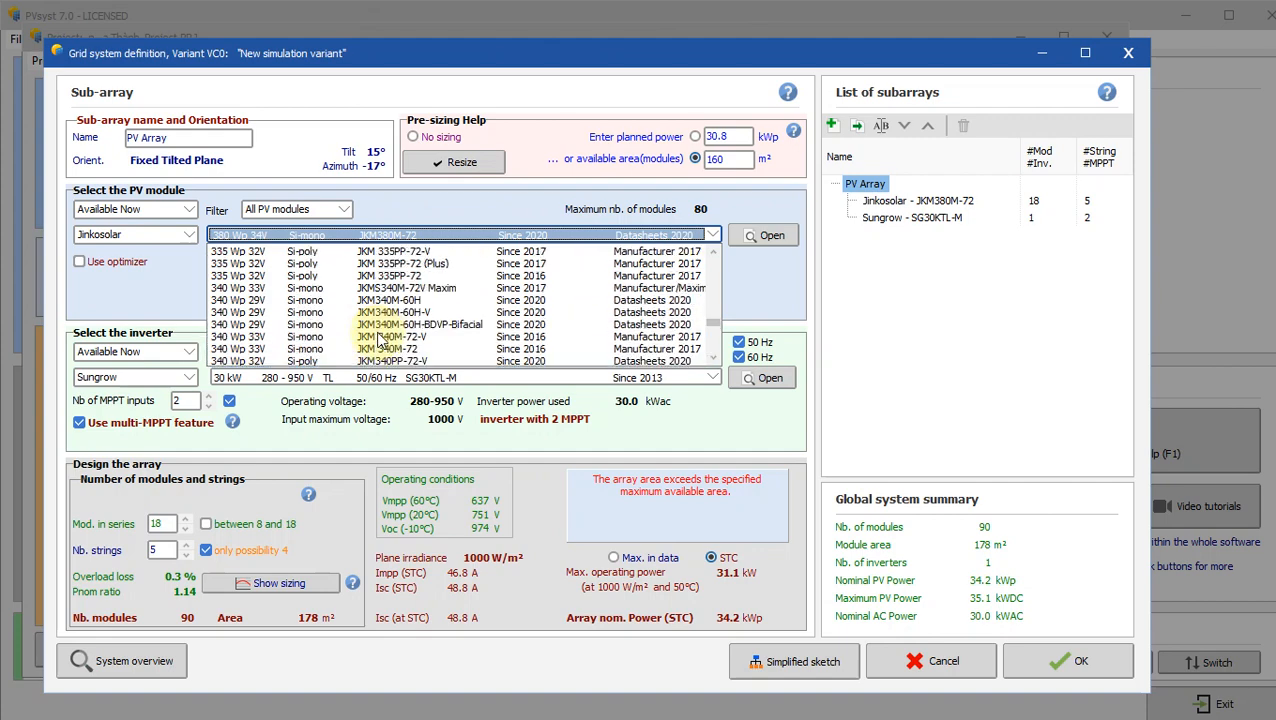
scroll(385, 335, "up", 3)
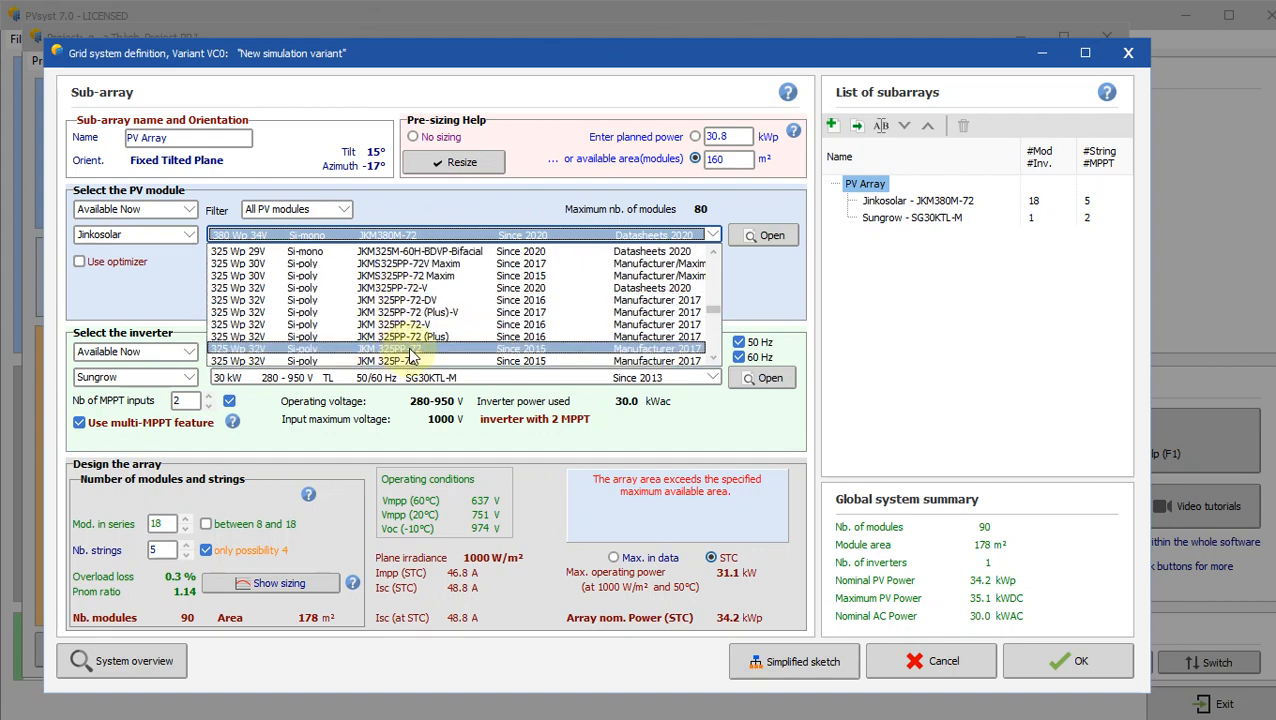
left_click(410, 355)
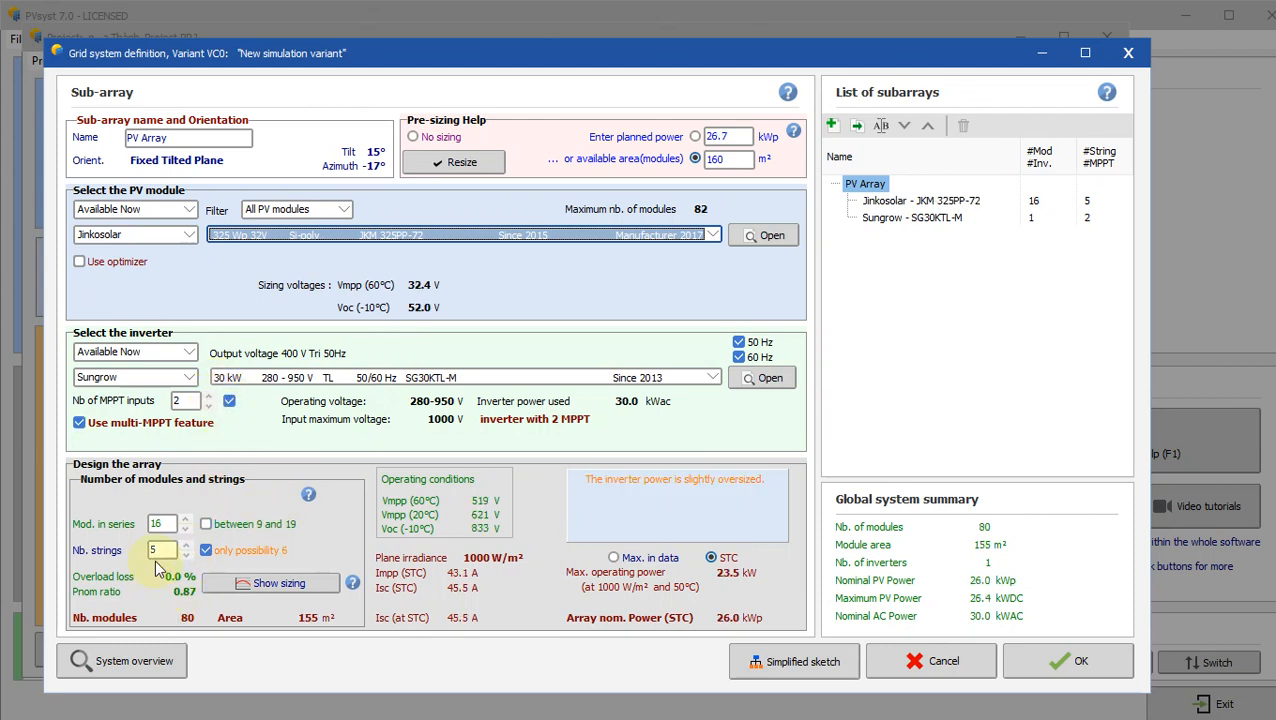
Step: Set the array design to 19 modules in series and 6 strings
left_click(146, 524)
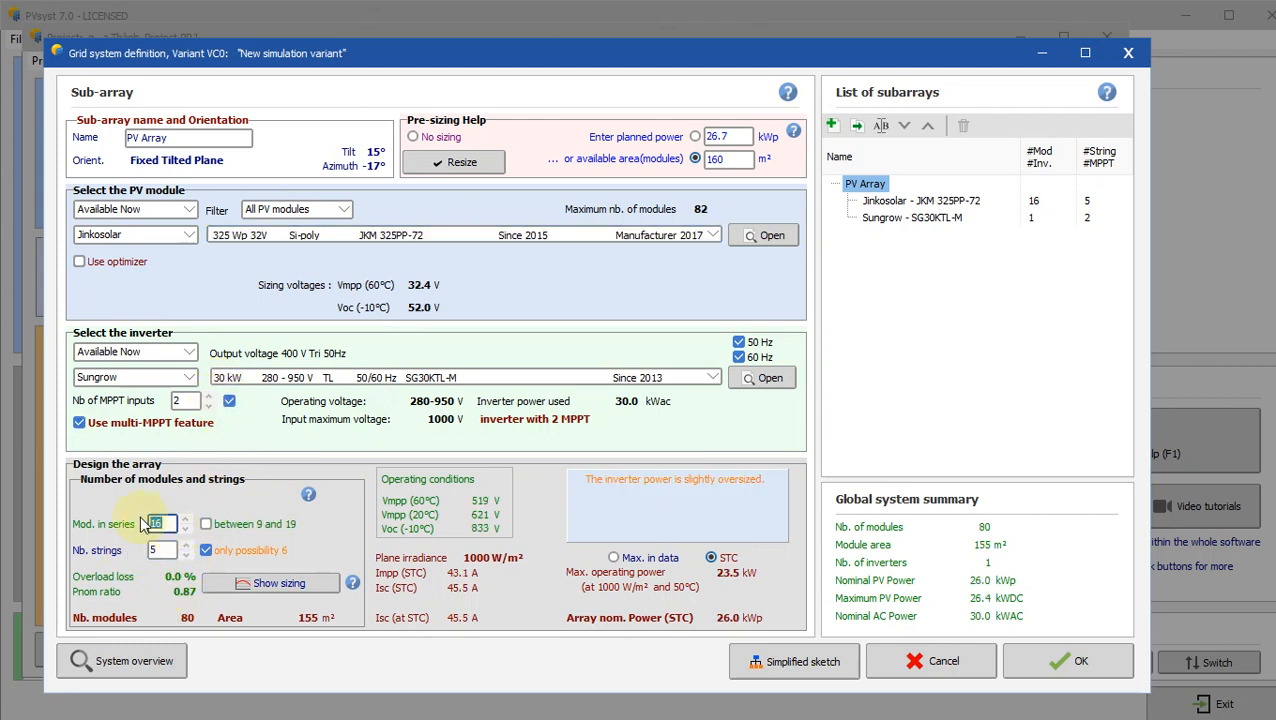
type("19")
left_click(168, 549)
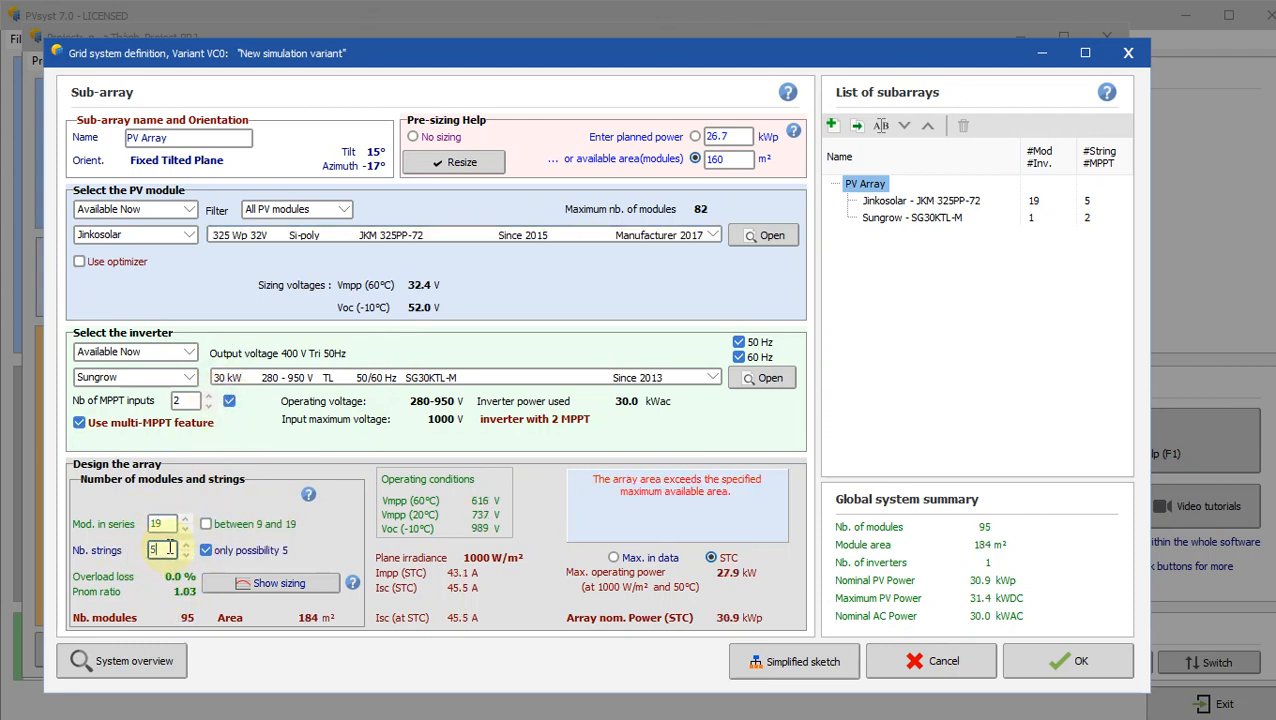
left_click_drag(168, 552, 60, 584)
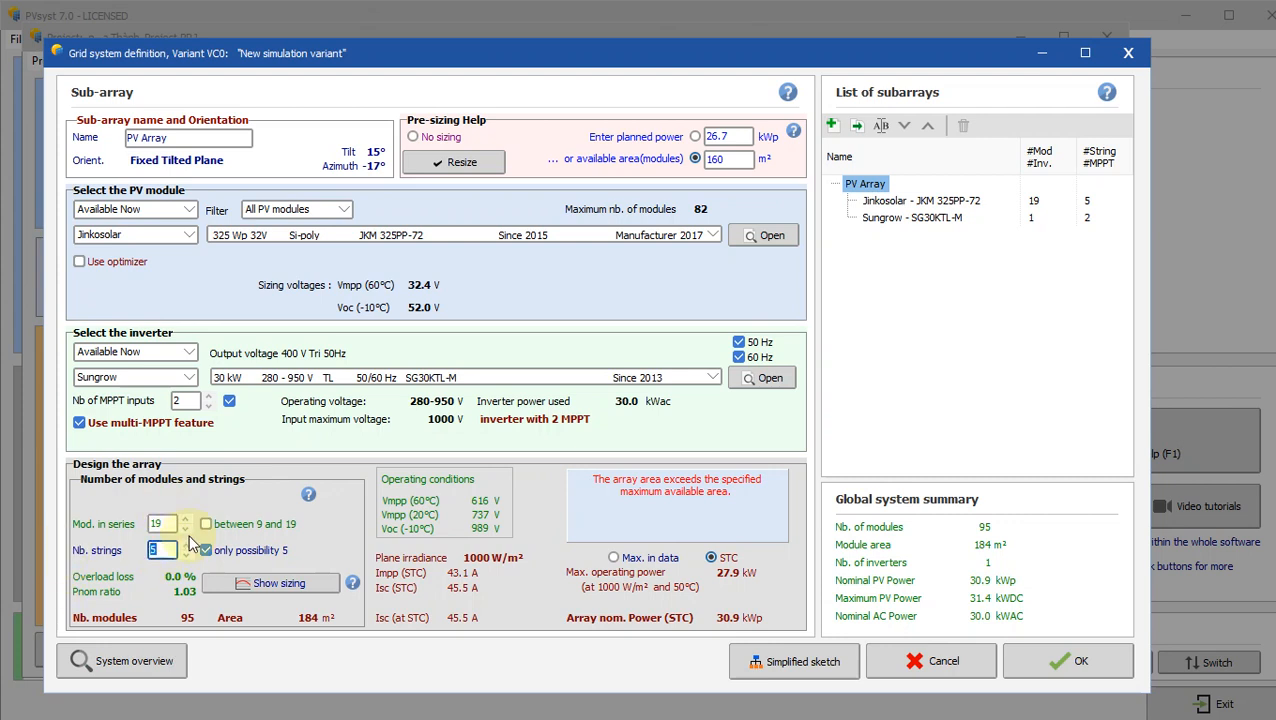
type("6")
Step: Try 12, 16 and finally 17 modules in series with 6 strings, checking the resulting array sizing
left_click(160, 524)
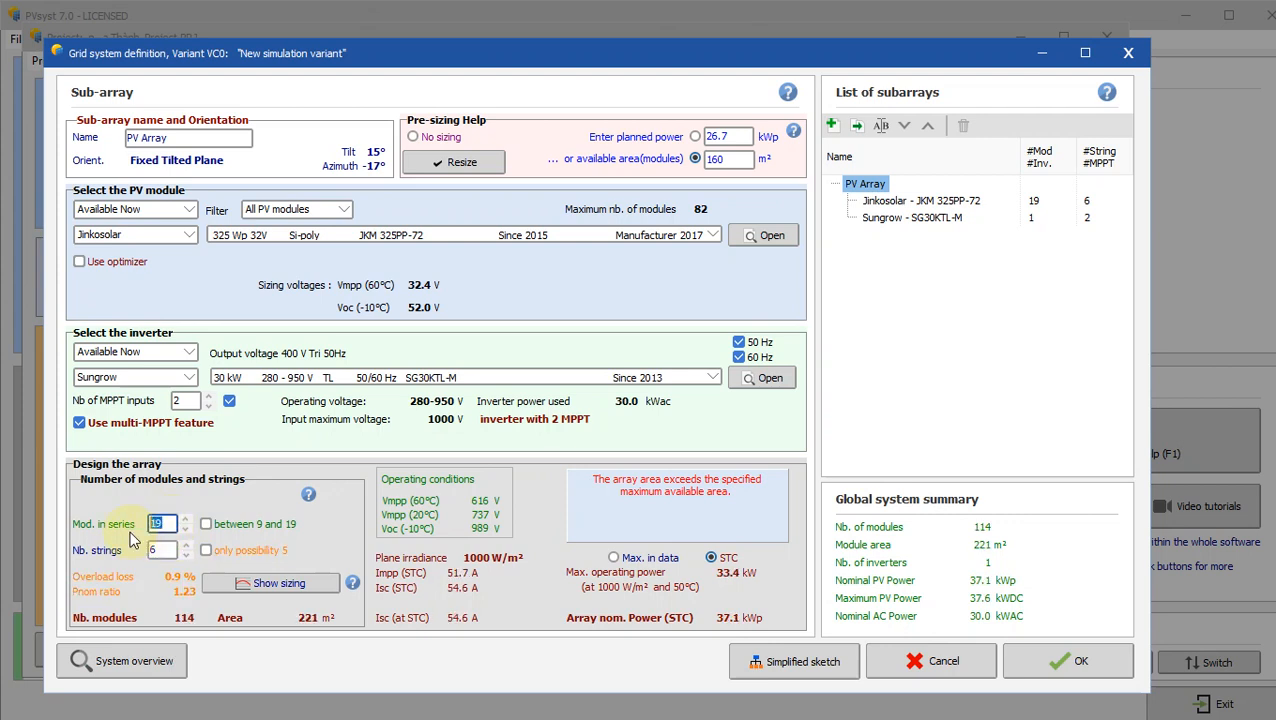
type("12")
left_click(155, 550)
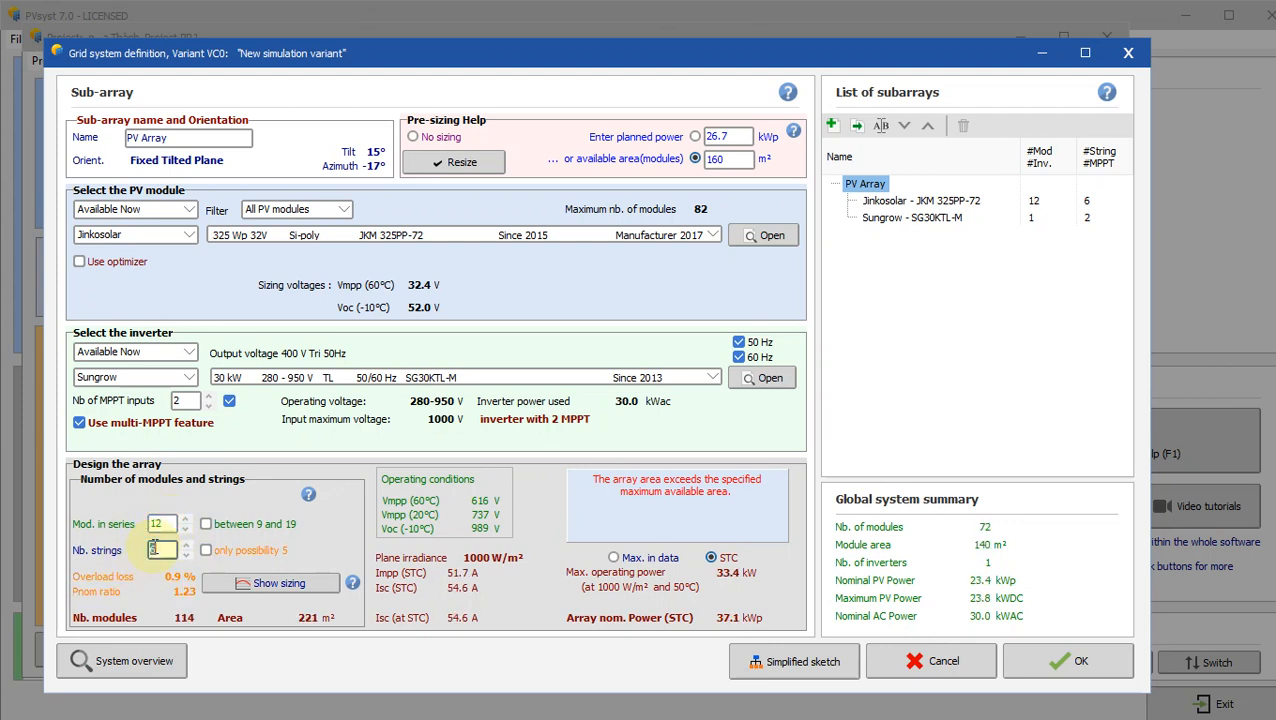
left_click(157, 525)
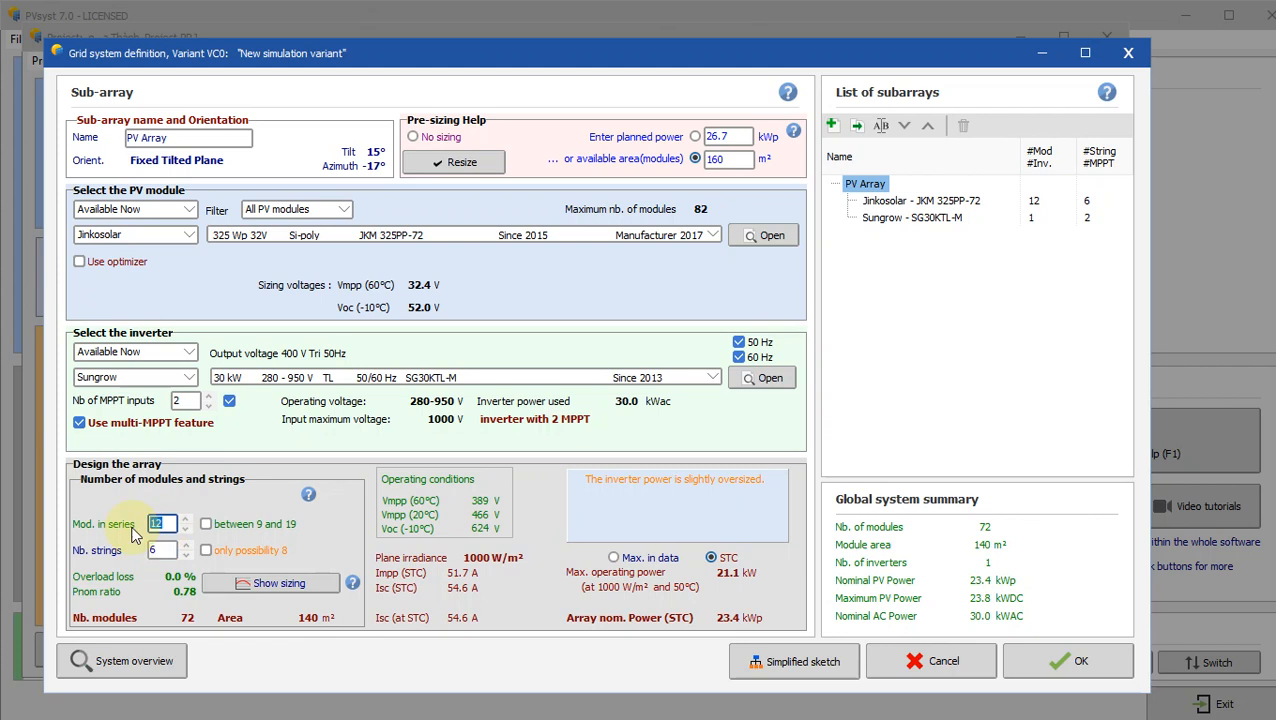
type("16")
left_click(157, 550)
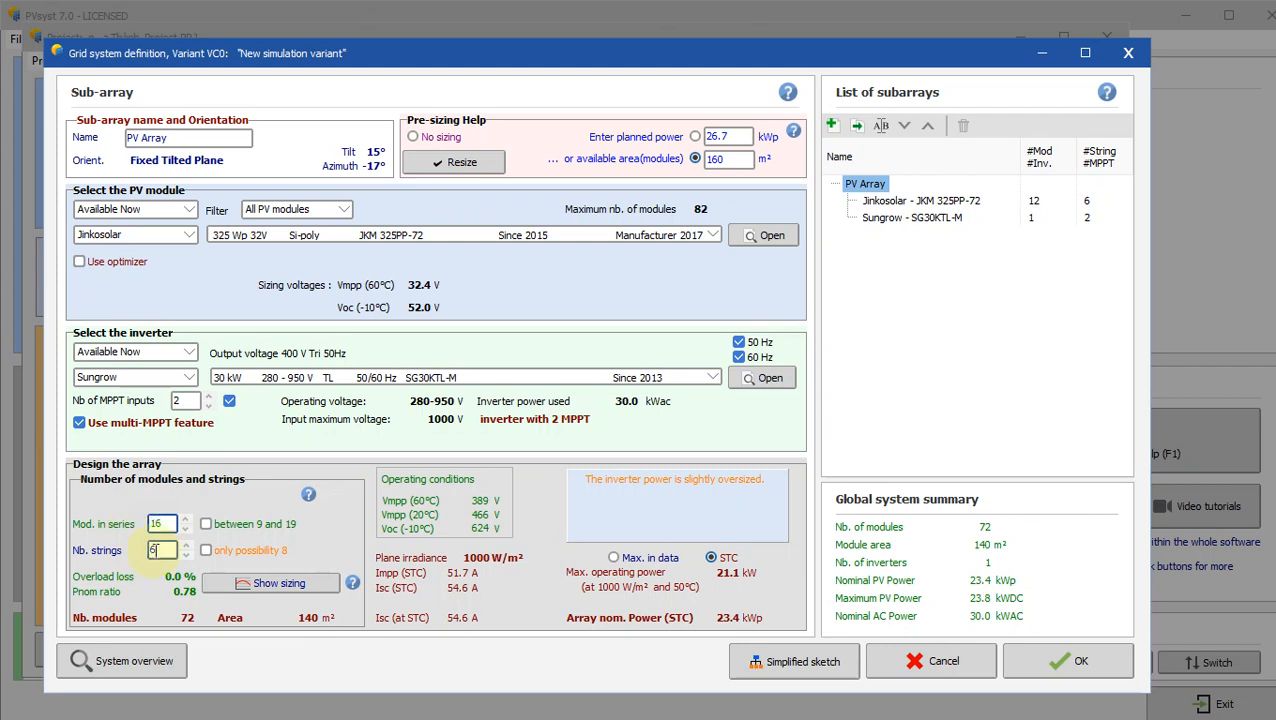
left_click(157, 524)
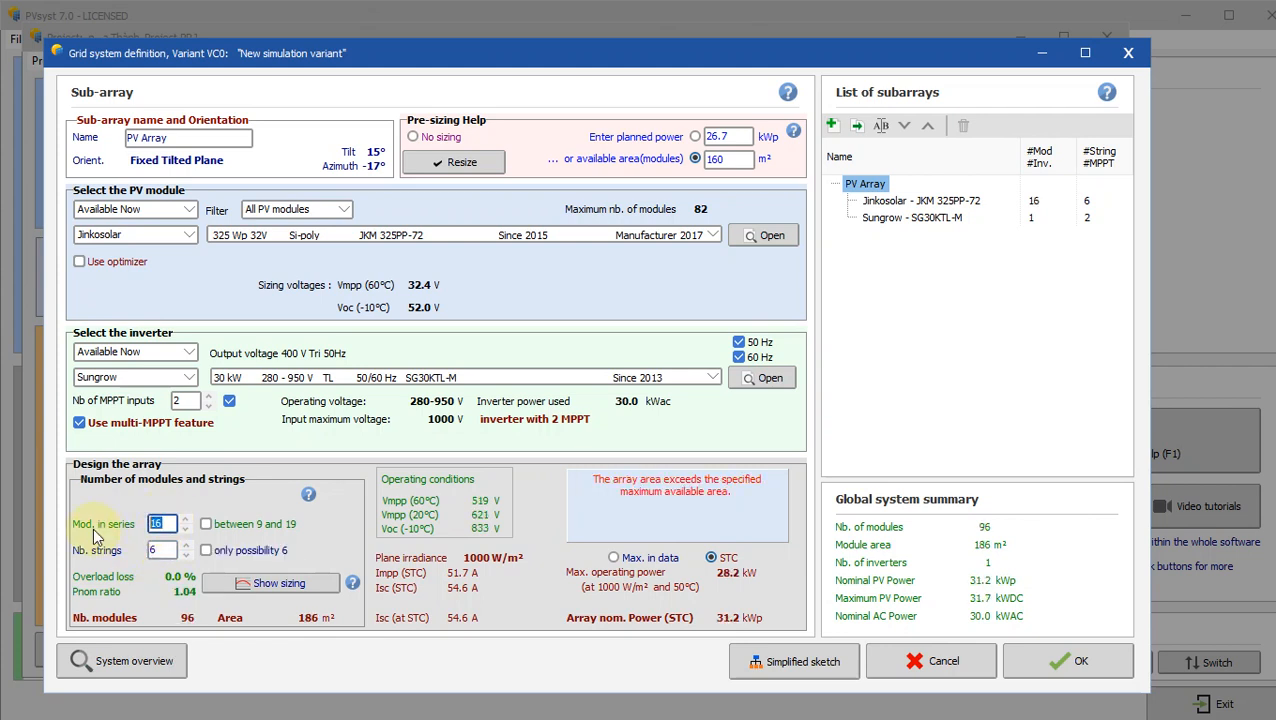
type("17")
left_click(153, 555)
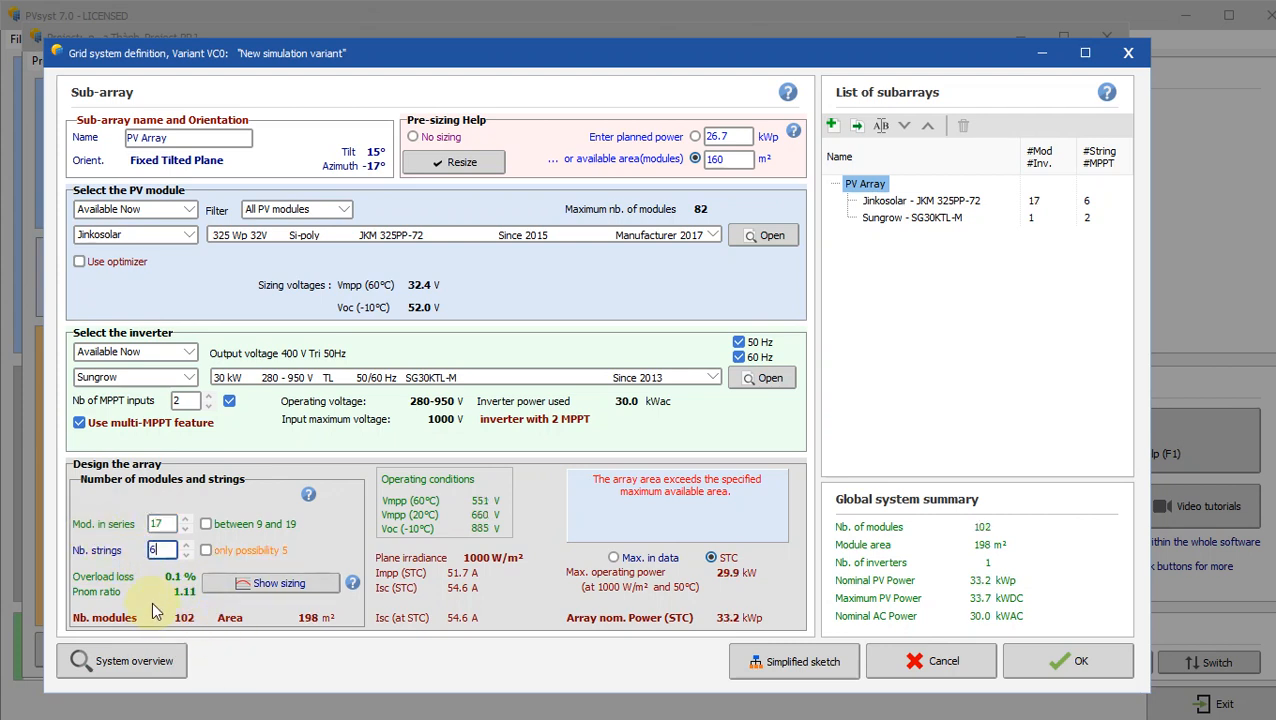
left_click_drag(165, 550, 131, 553)
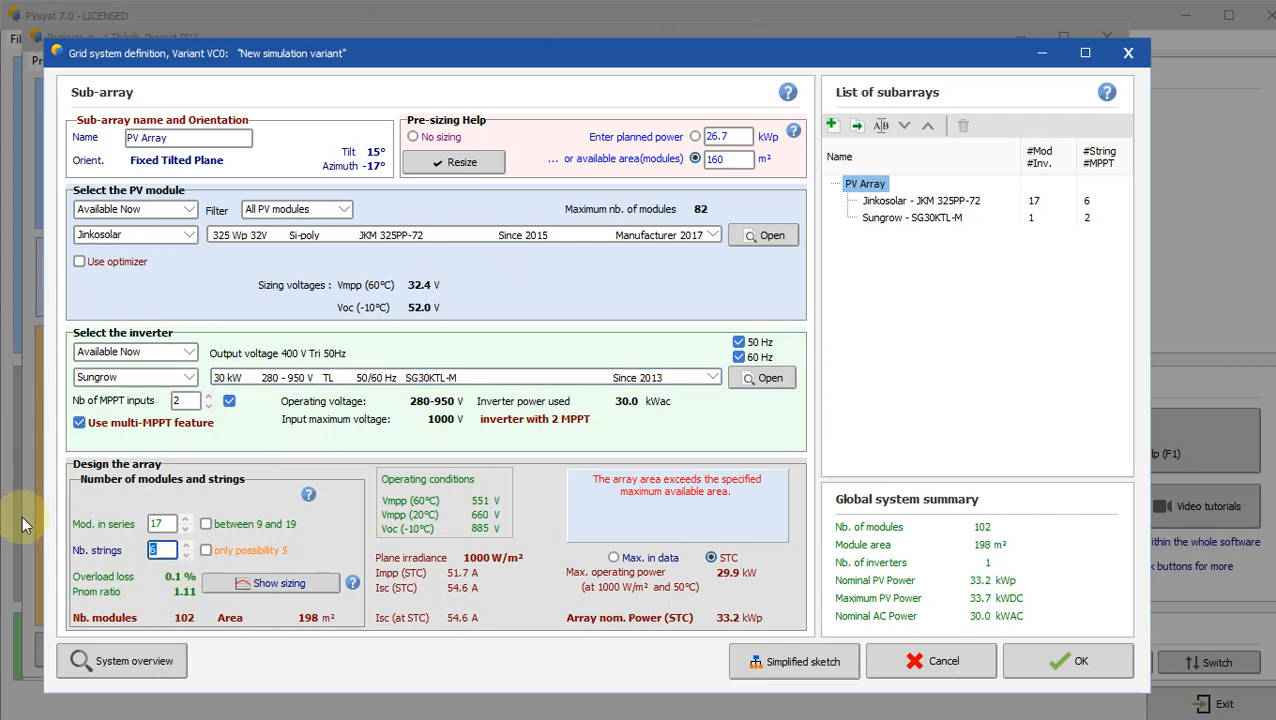
left_click_drag(169, 523, 140, 524)
left_click(163, 556)
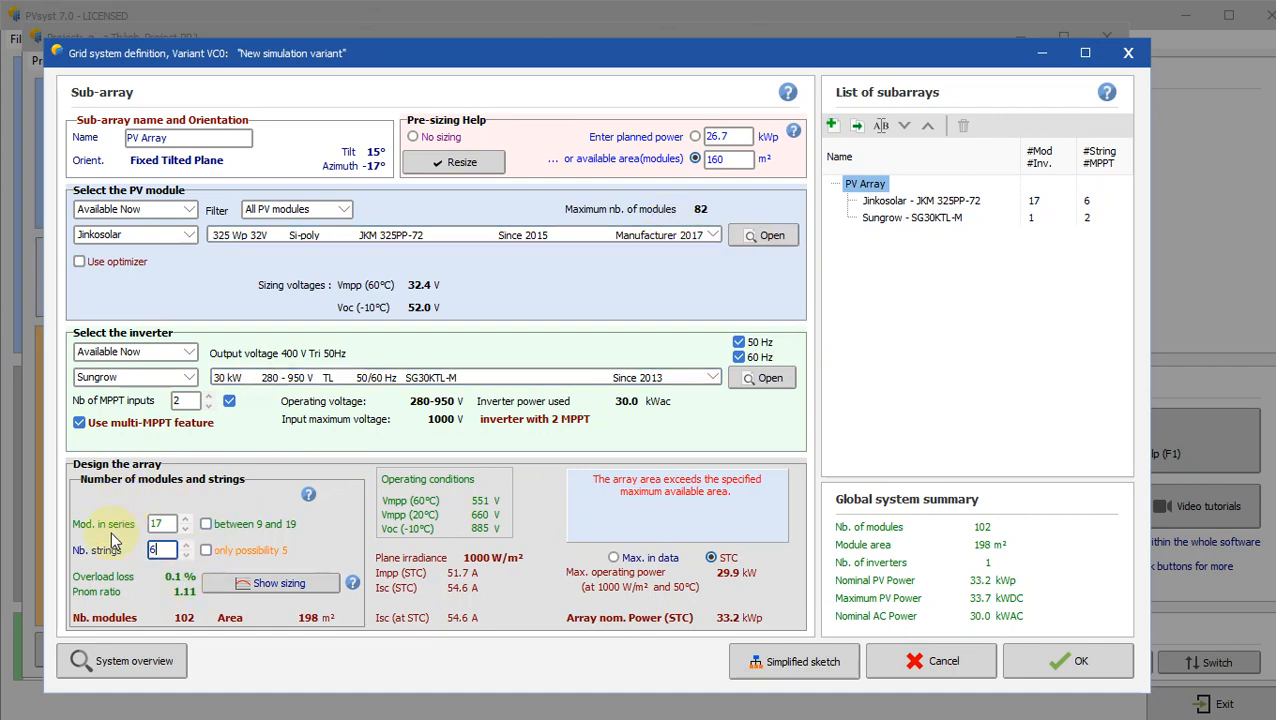
double_click(157, 525)
Step: Switch the PV module back to the 410 Wp JKM410M-72H-V and enter 18 modules in series
left_click(437, 240)
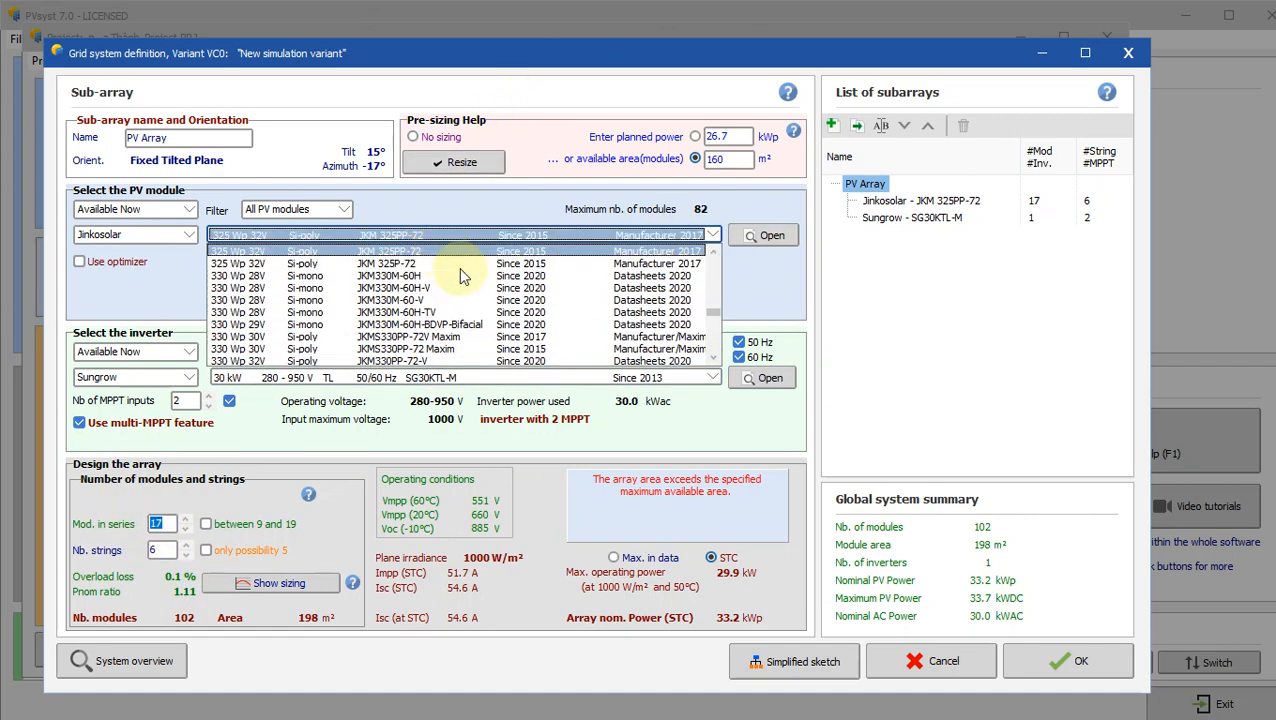
scroll(726, 268, "down", 6)
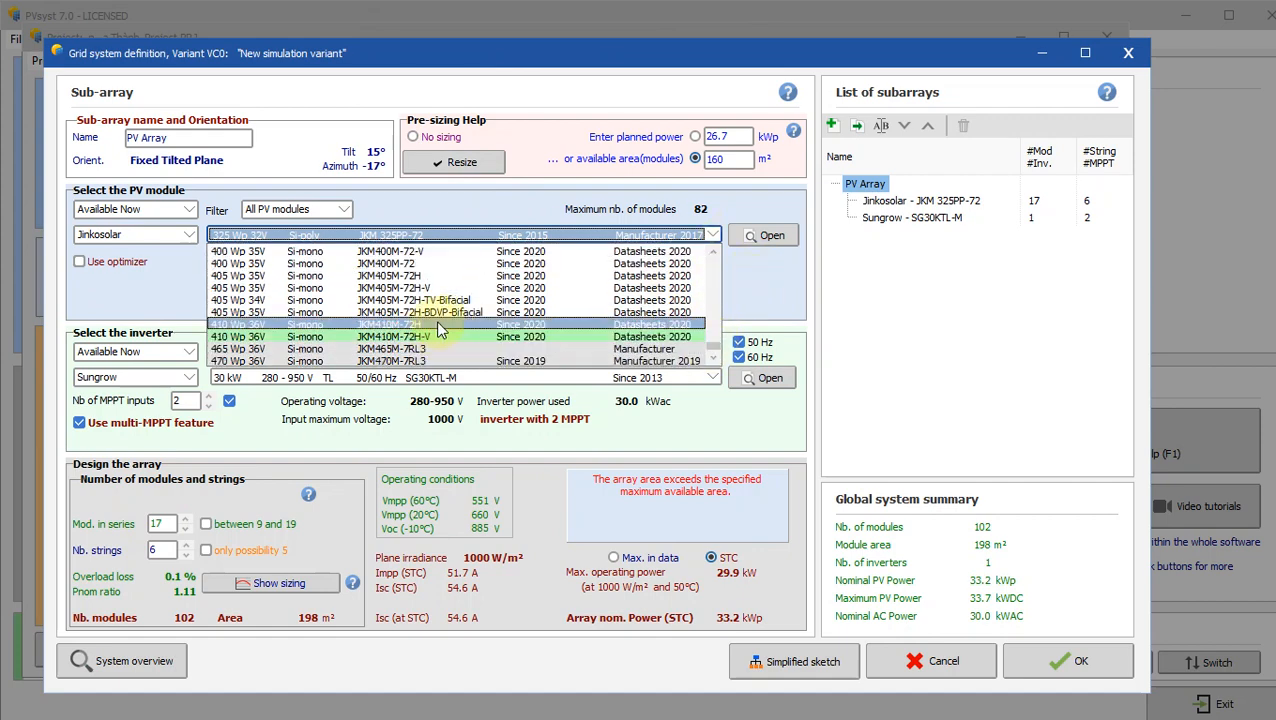
left_click(441, 338)
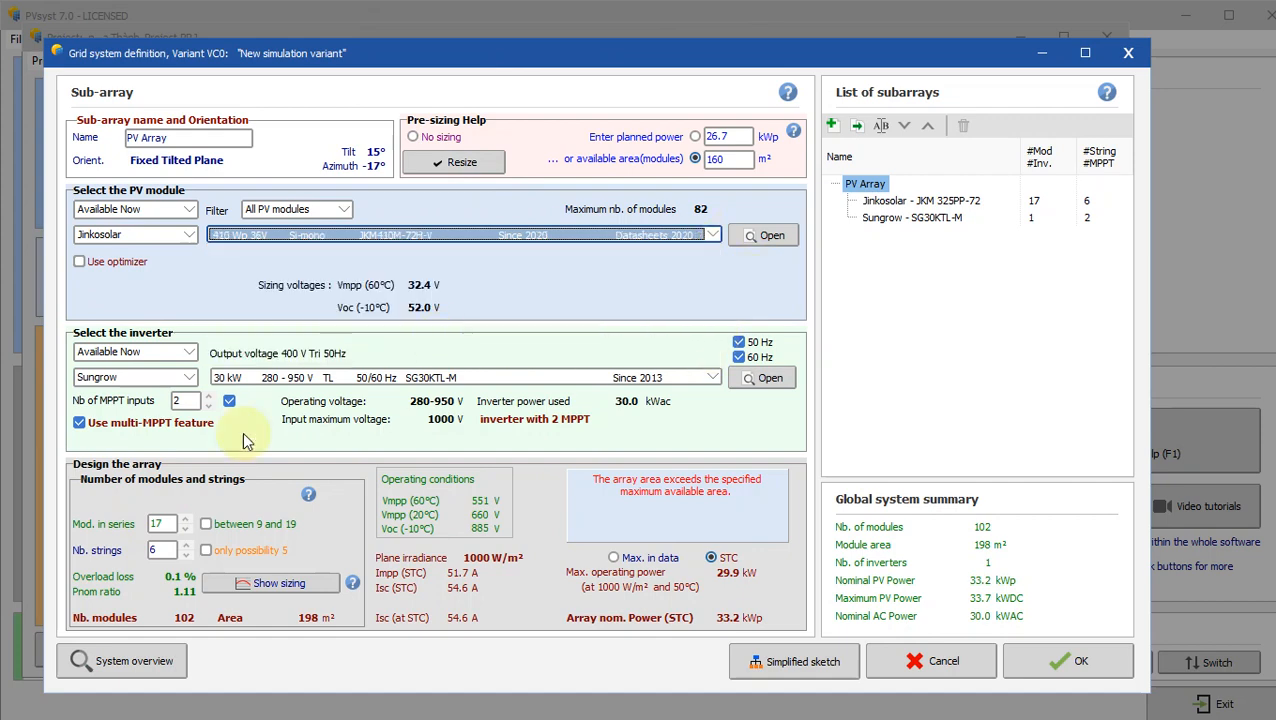
double_click(163, 524)
type("18")
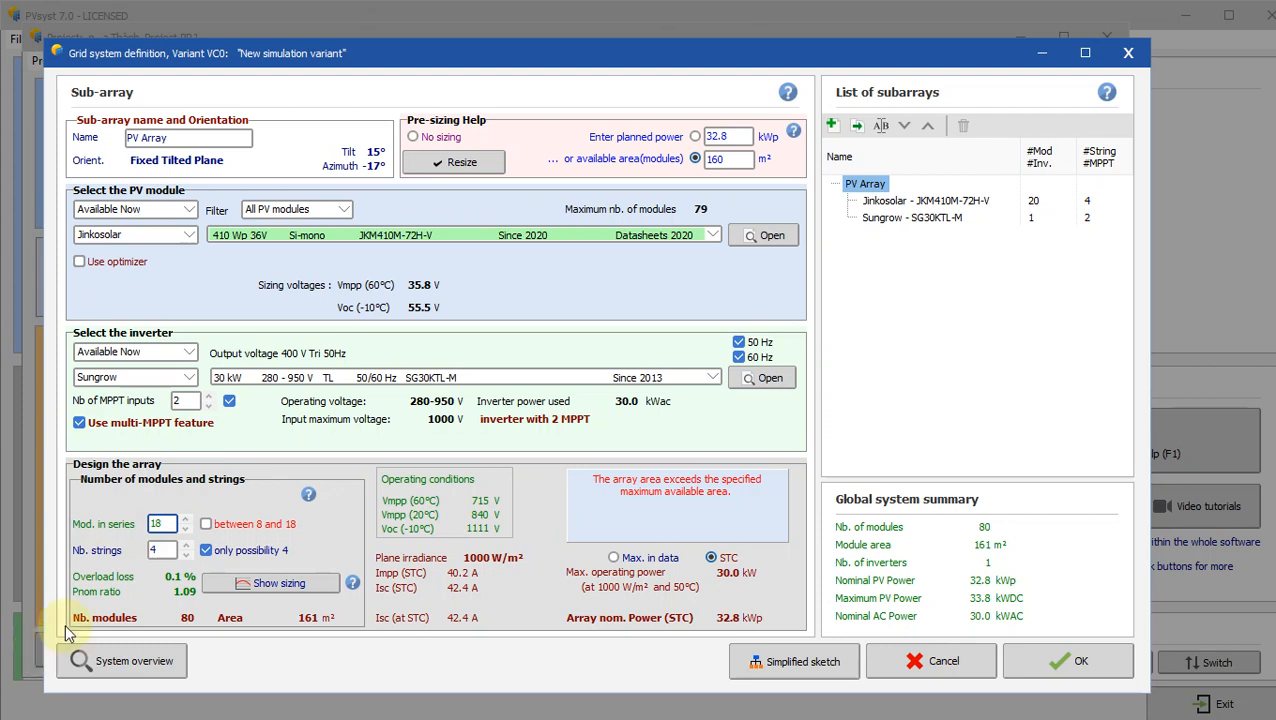
Step: Apply the array design of 18 modules in series and 4 strings, confirm the system definition, and open the detailed losses
left_click(157, 551)
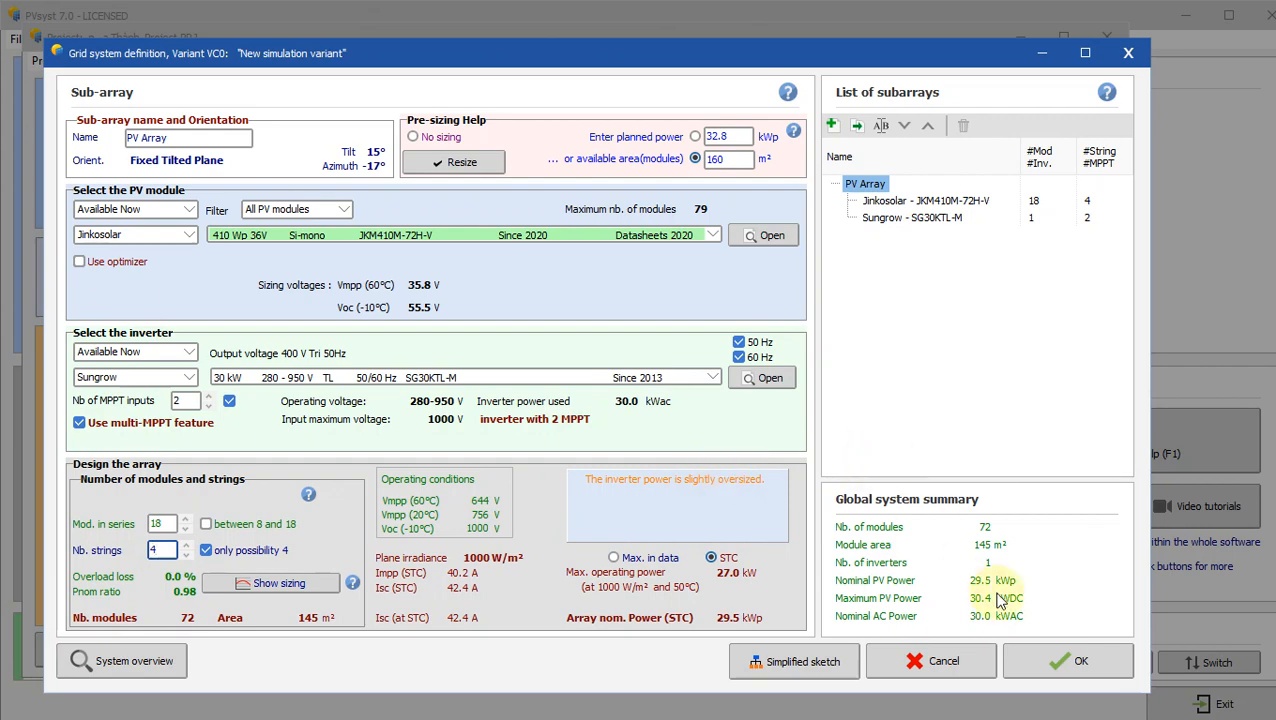
left_click(1063, 657)
left_click(760, 439)
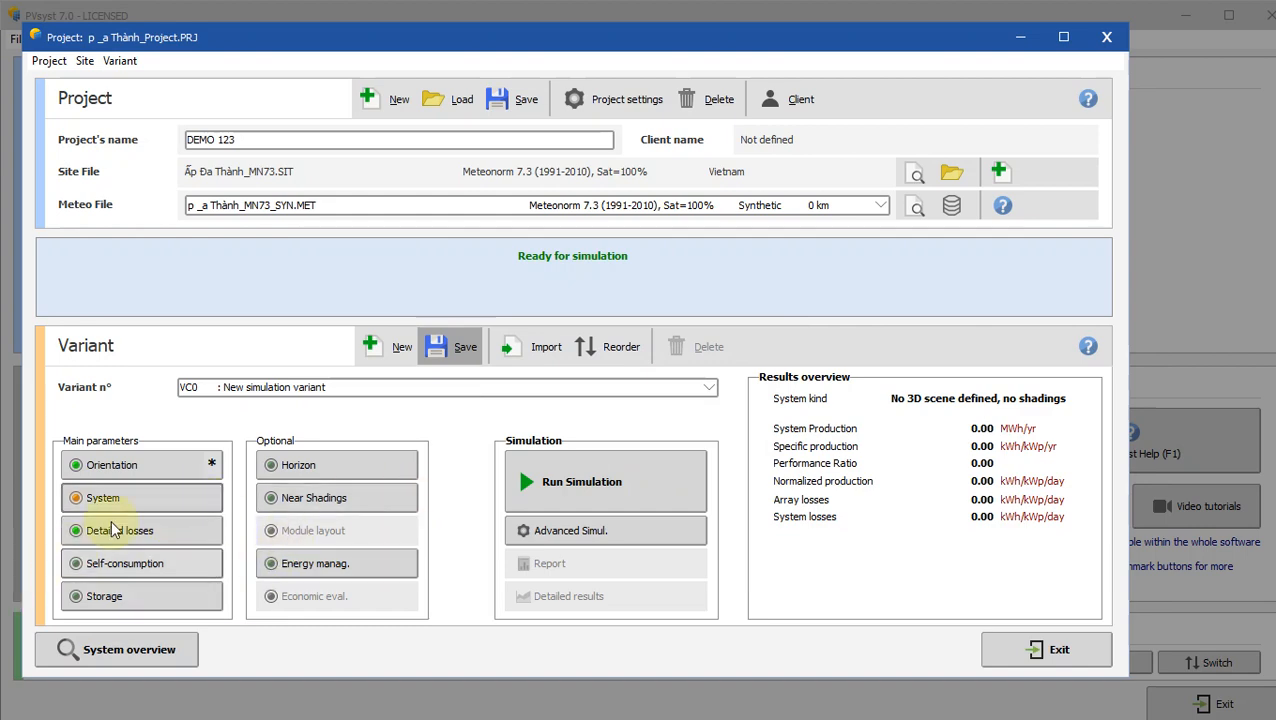
left_click(145, 540)
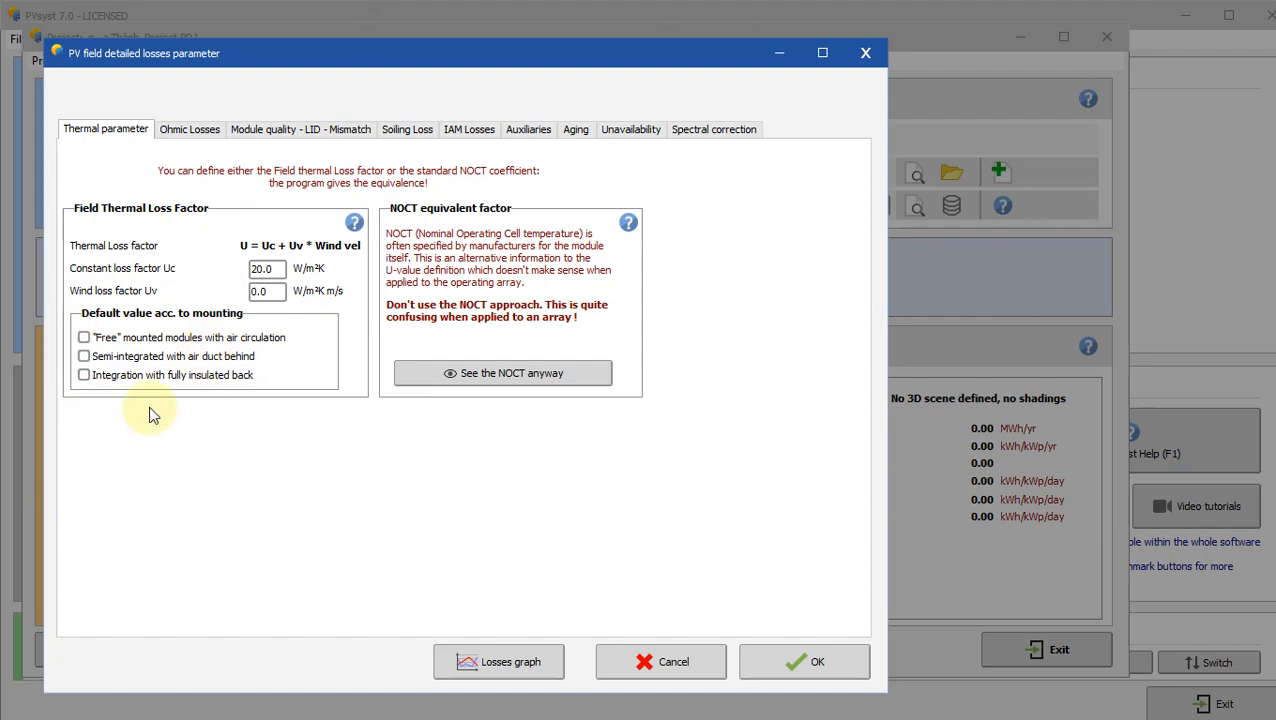
Step: Switch to Google Maps to examine the Minh Hòa Seminary roof and return to the detailed losses in PVsyst
key("alt+Tab")
left_click(1140, 134)
key("alt+Tab")
left_click(1220, 134)
key("alt+Tab")
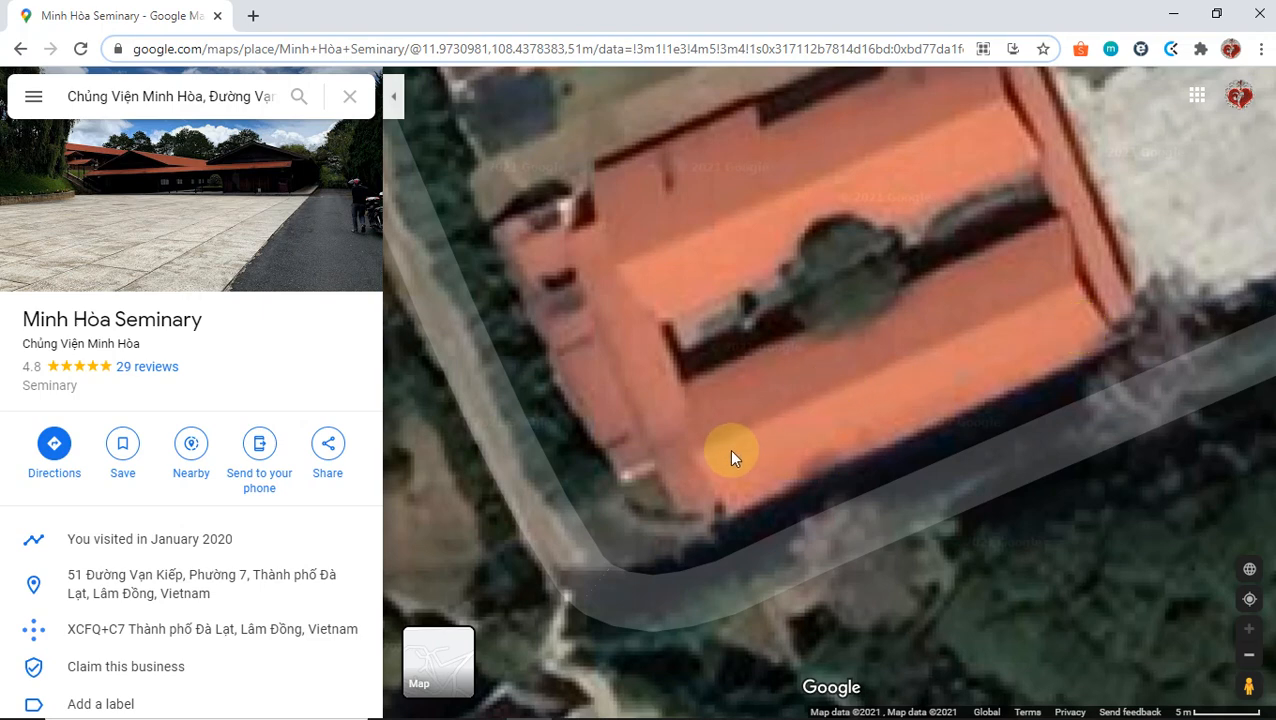
key("alt+Tab")
key("alt+Tab")
key("alt+Tab")
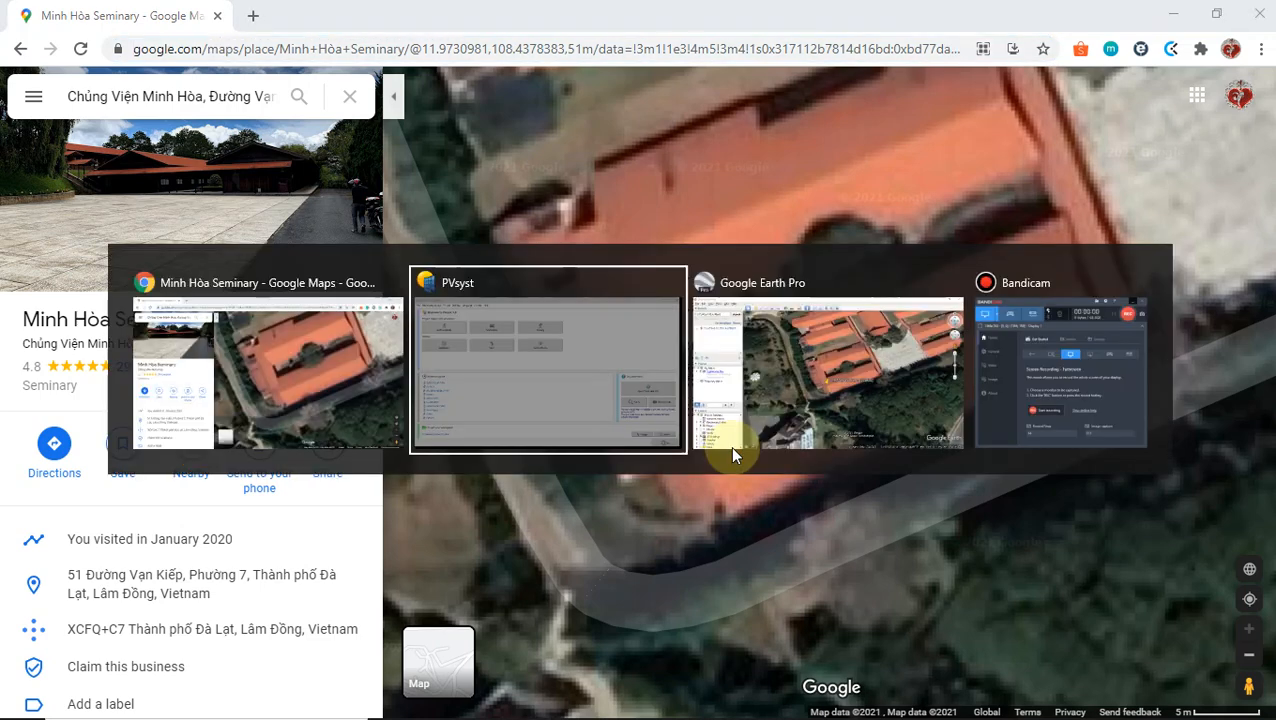
key("alt+Tab")
key("alt+Tab")
key("alt+Tab")
key("alt+Tab")
key("alt+Tab")
key("alt+Tab")
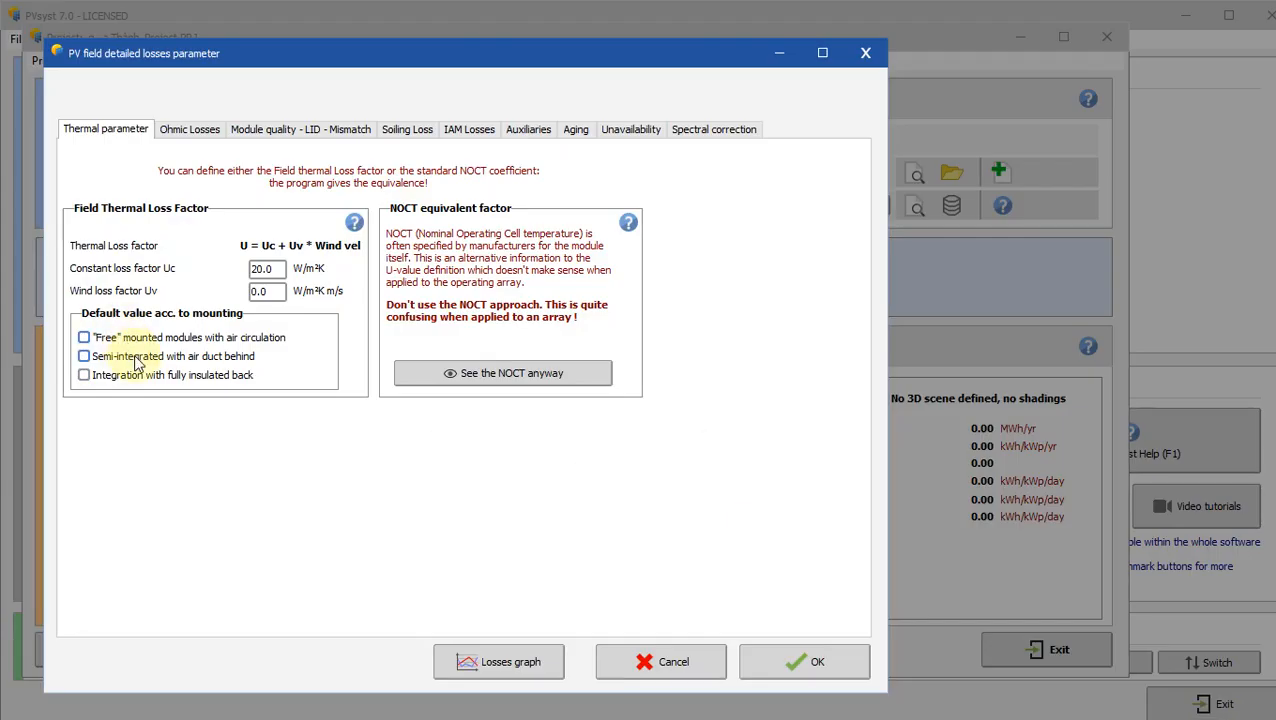
Step: Set the field thermal loss default to semi-integrated mounting with air duct behind
left_click(199, 360)
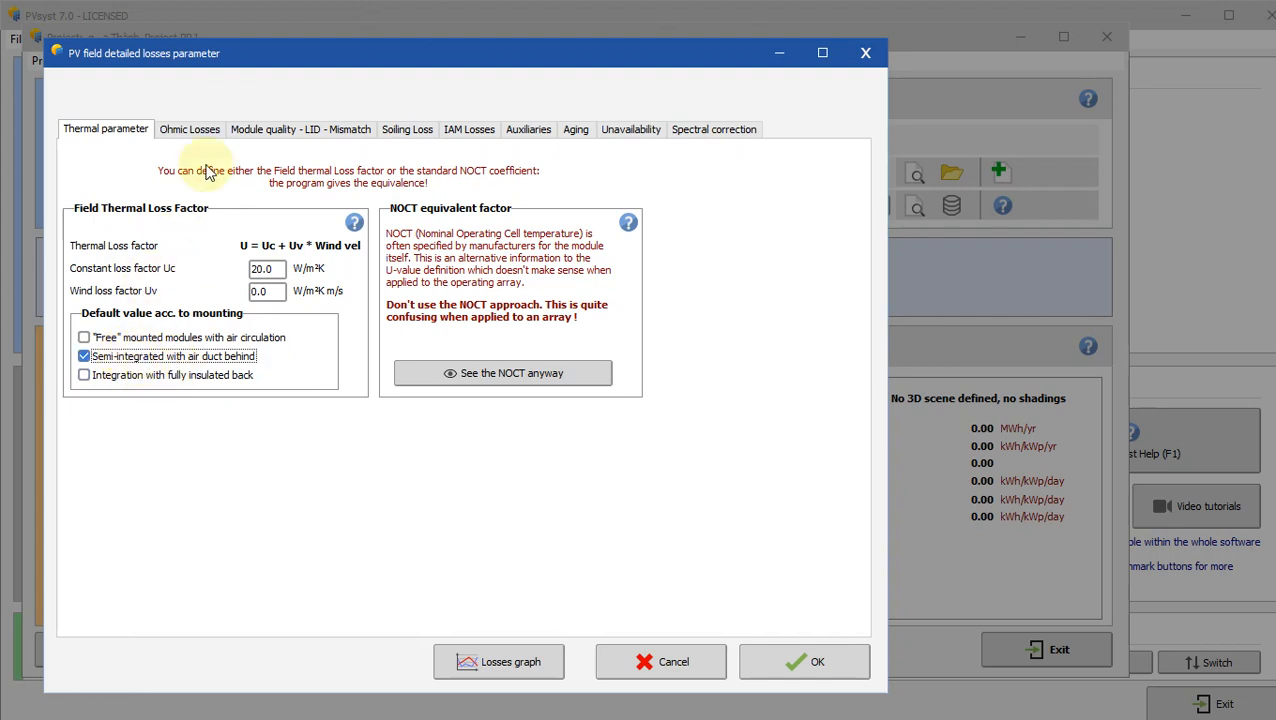
Step: In the detailed DC wiring computation, set average lengths of 10 m for string module connections and 20 m for main box to inverter
left_click(190, 130)
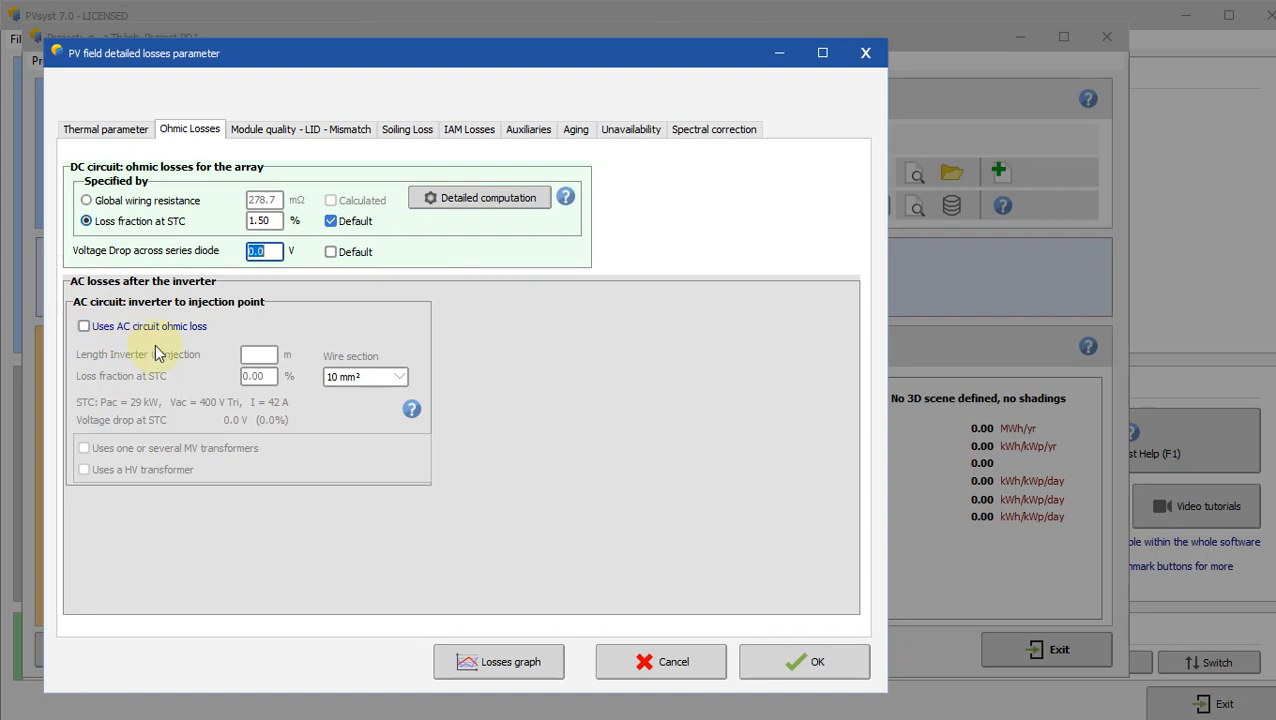
left_click(267, 222)
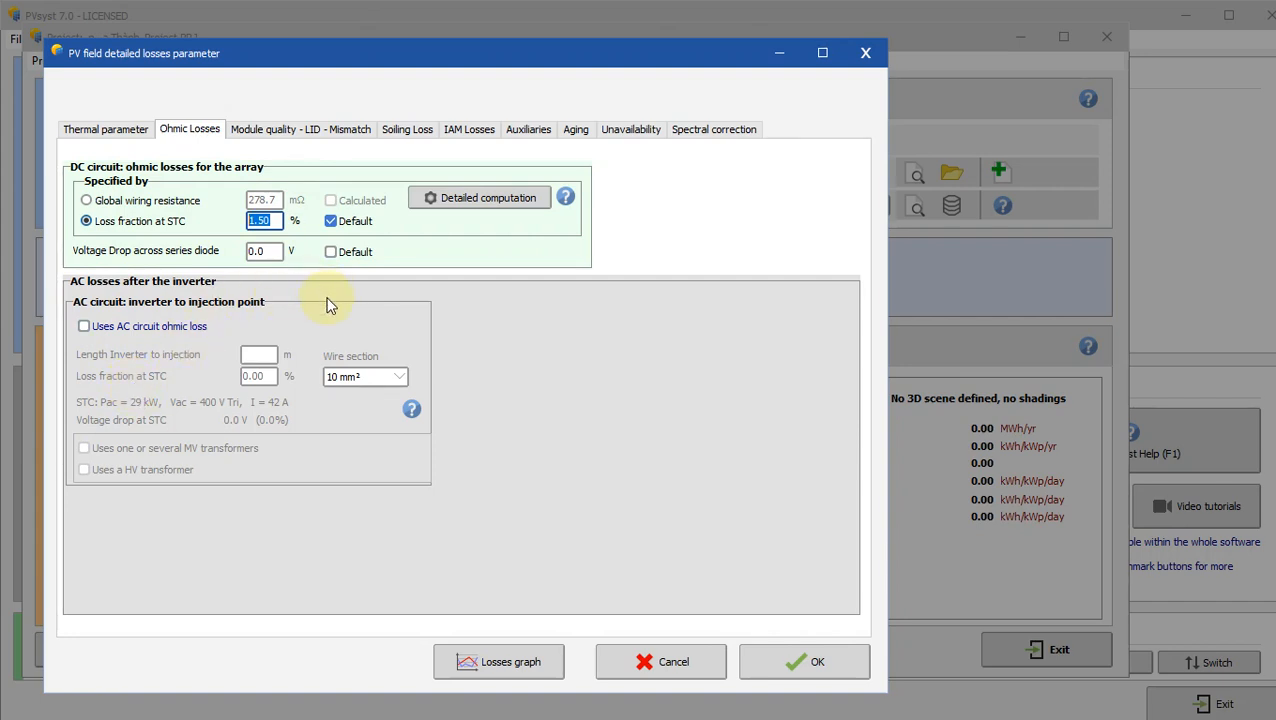
left_click(483, 199)
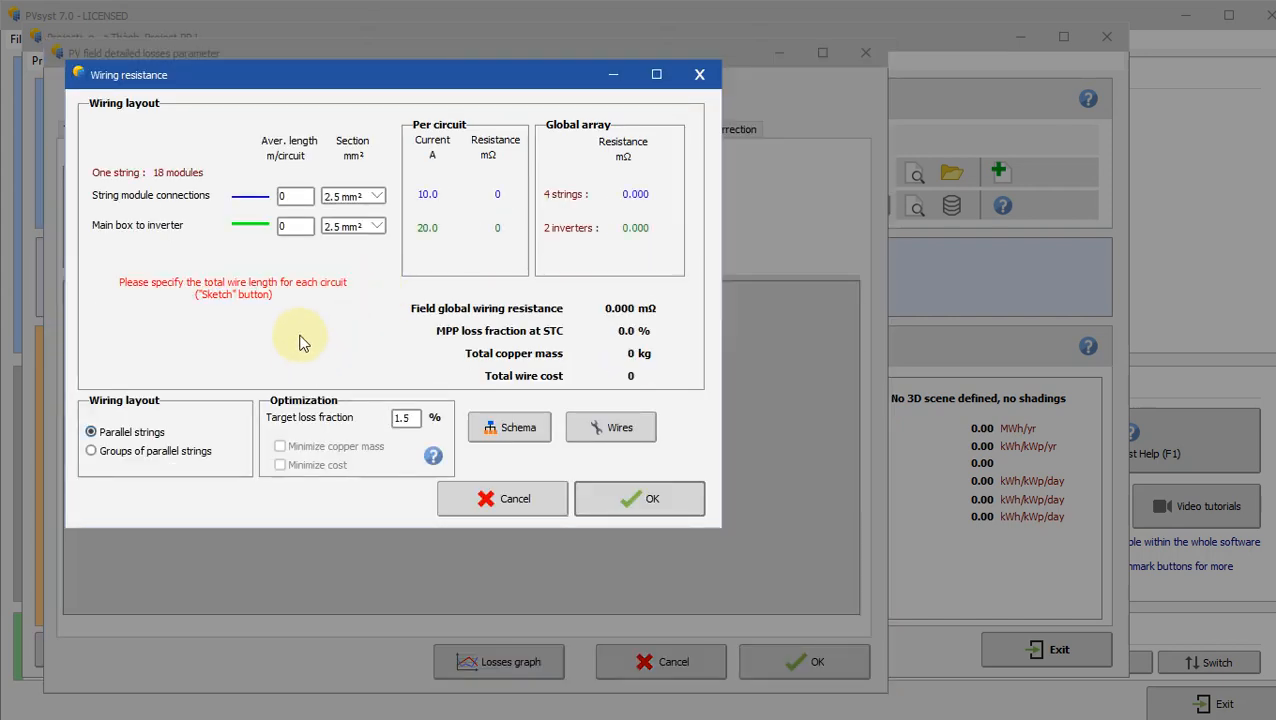
double_click(295, 196)
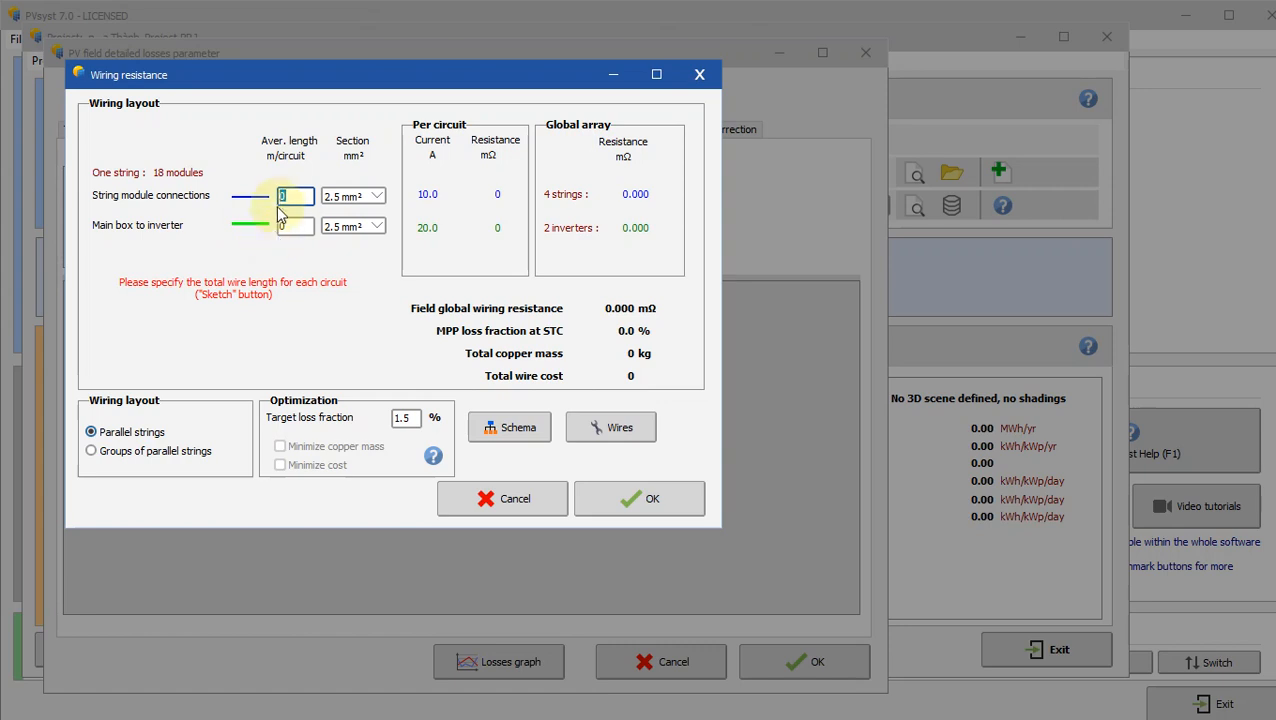
left_click(376, 196)
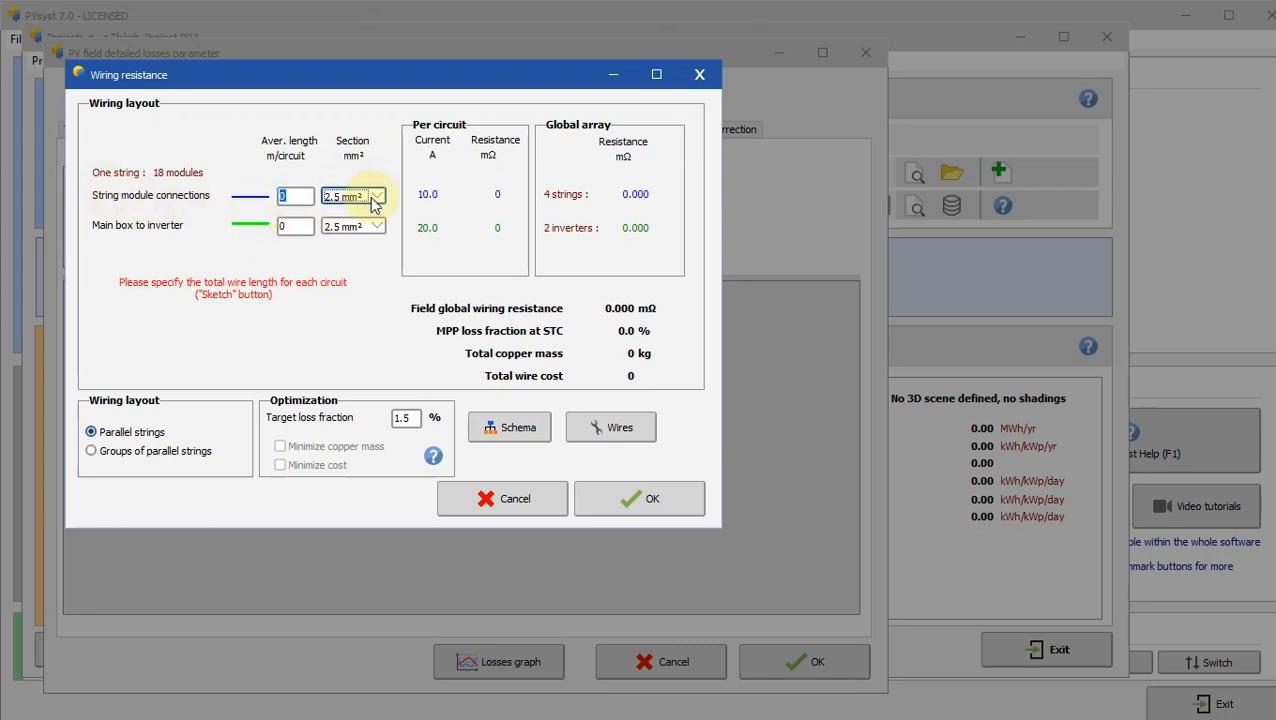
left_click(301, 201)
double_click(301, 201)
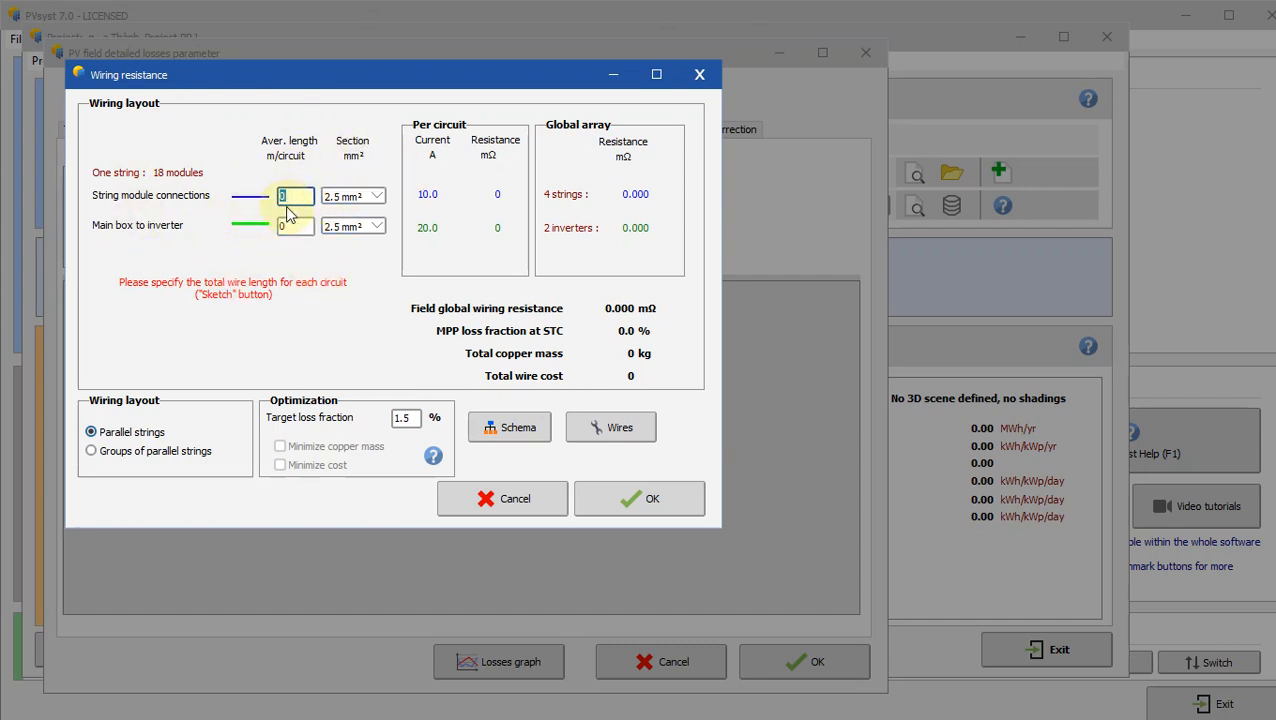
type("10")
left_click(292, 226)
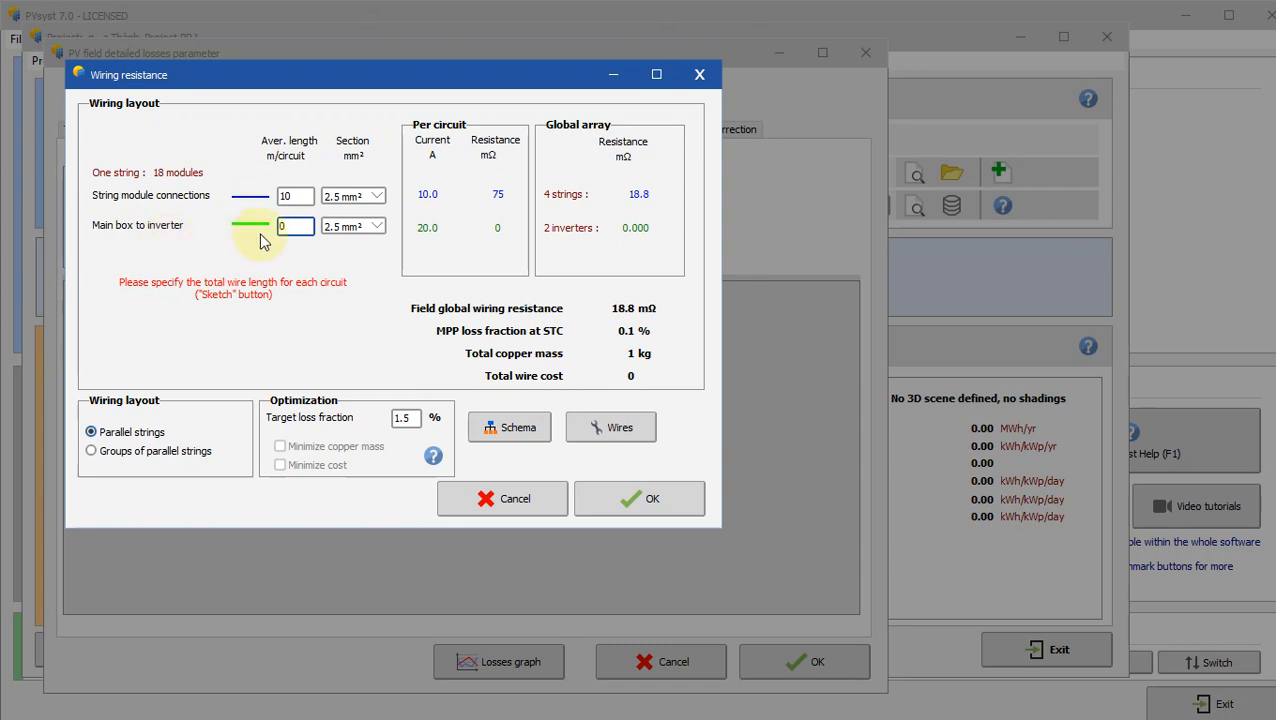
left_click_drag(296, 229, 261, 238)
type("20")
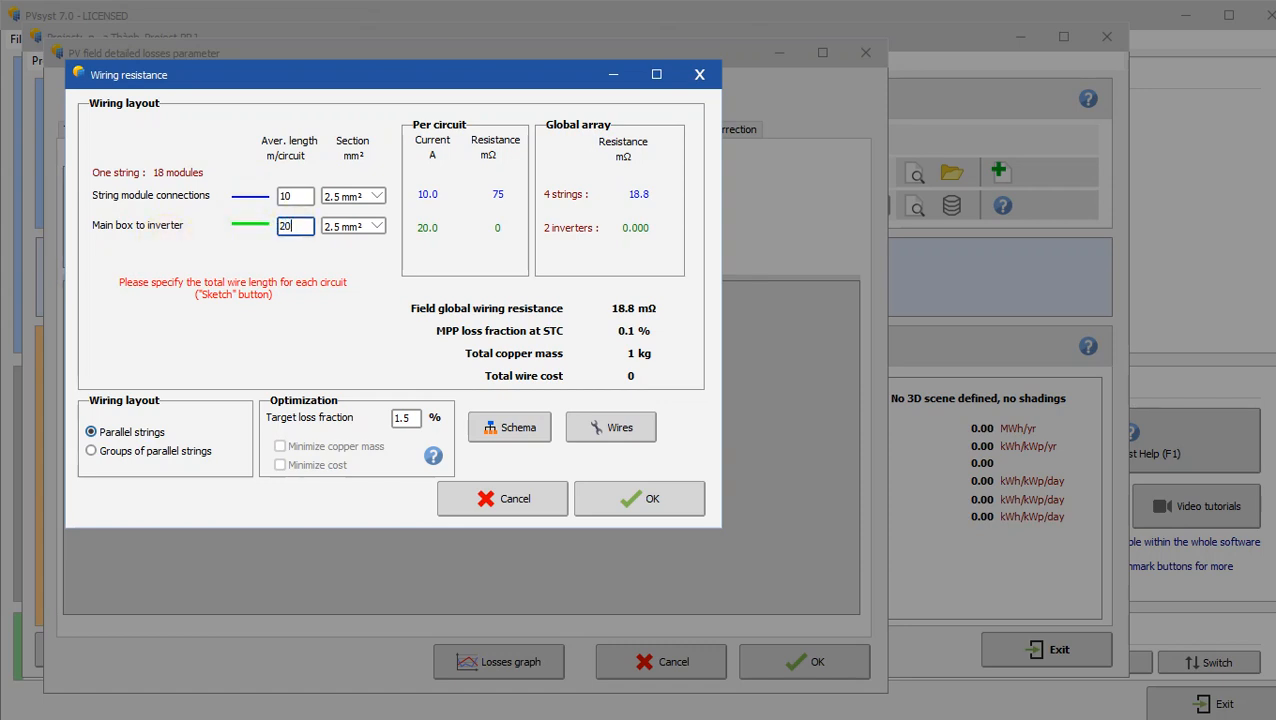
left_click(305, 197)
left_click(310, 230)
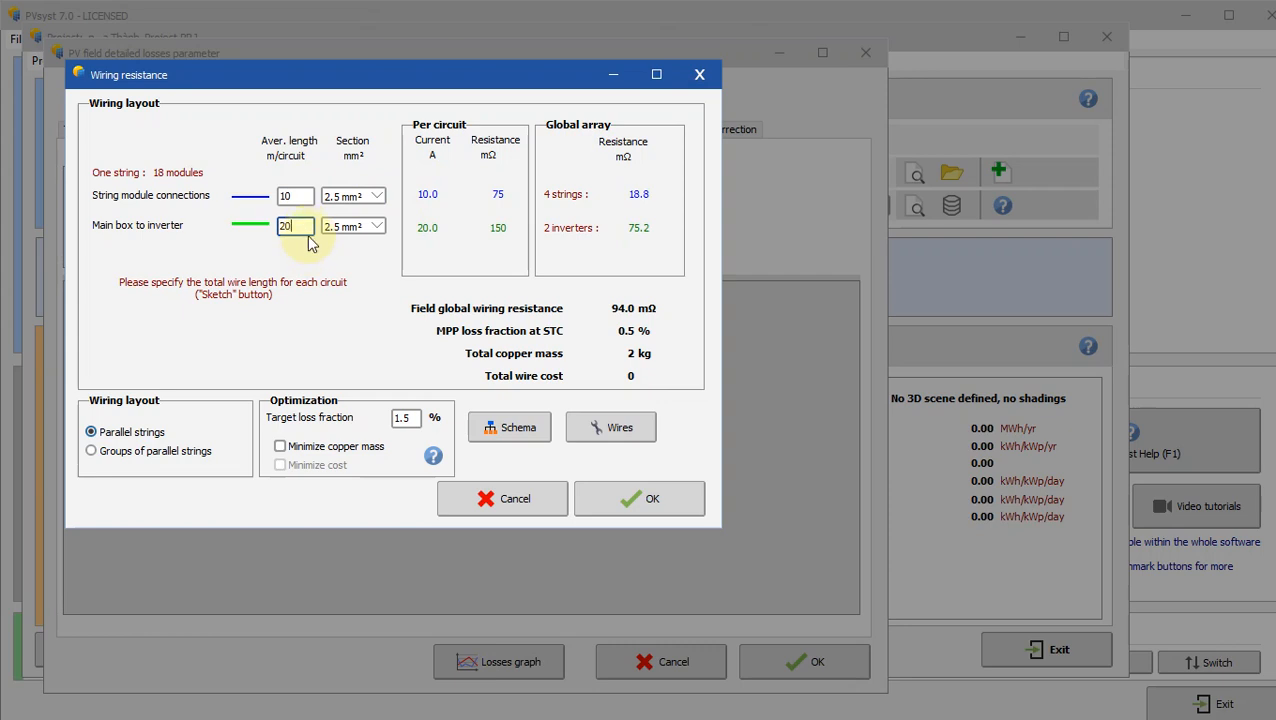
Step: Set the main box to inverter wire section to 6 mm² and accept the wiring resistance
left_click(379, 229)
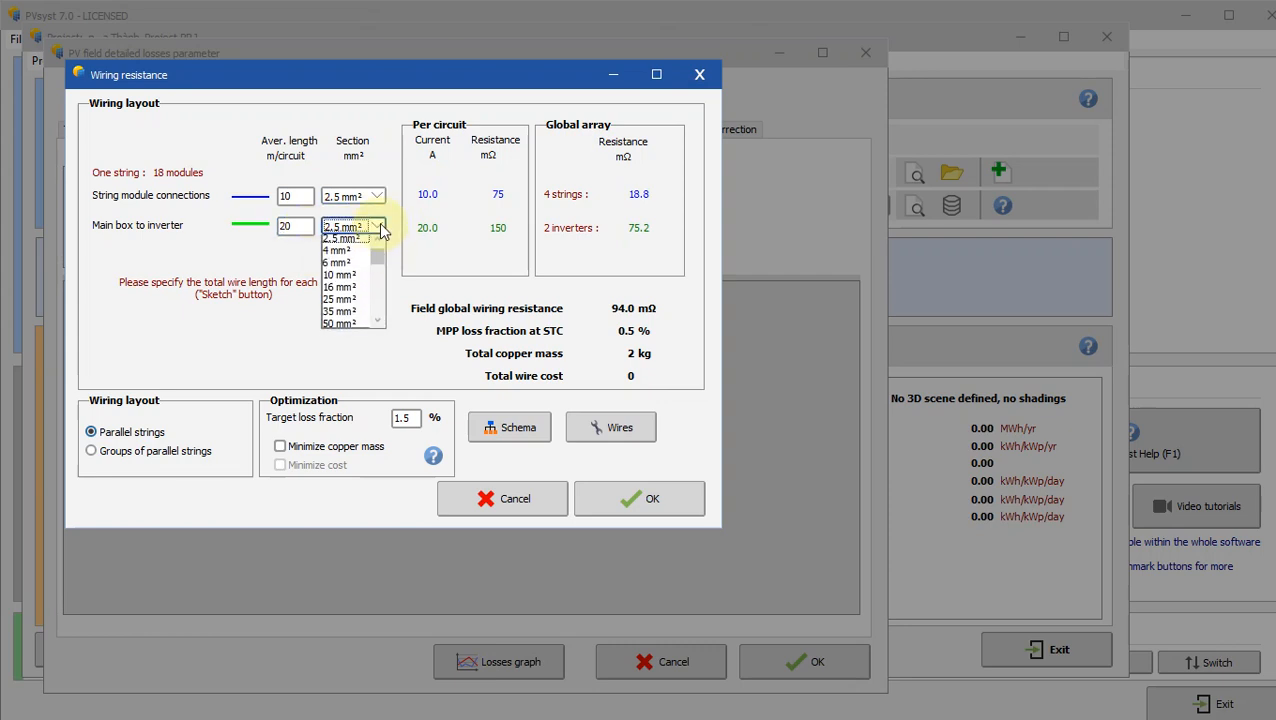
left_click(340, 262)
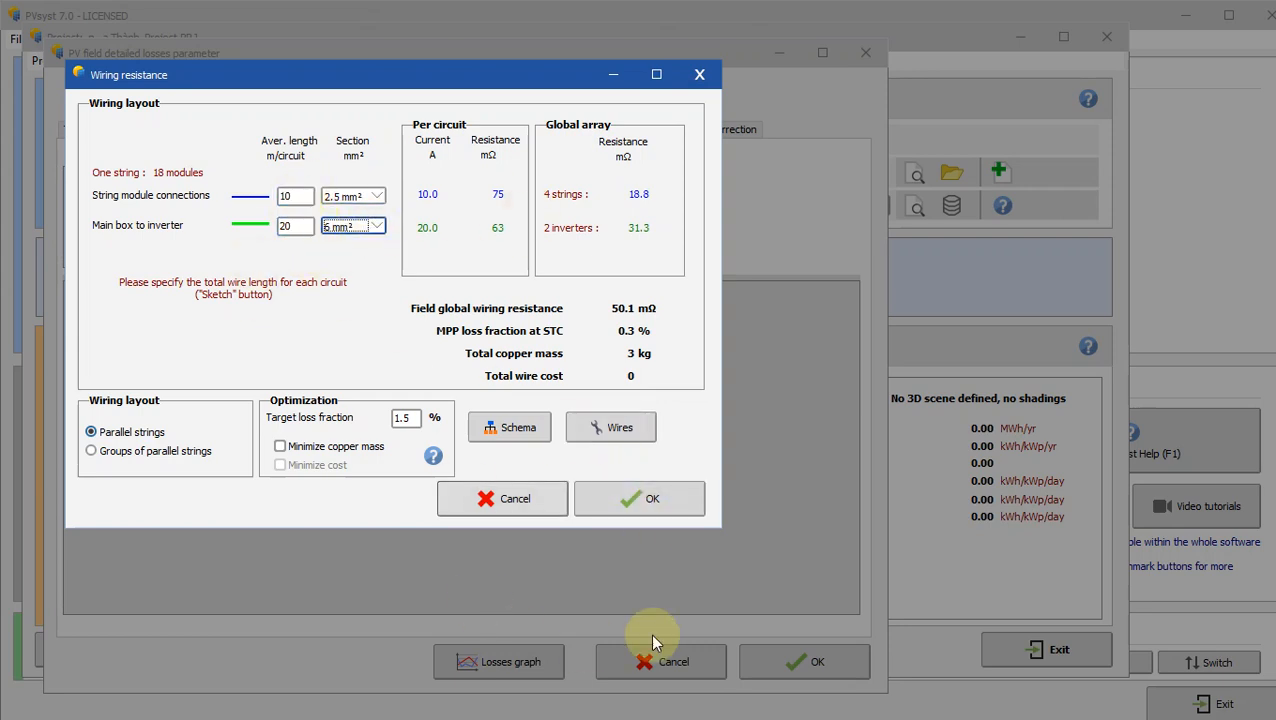
left_click(612, 508)
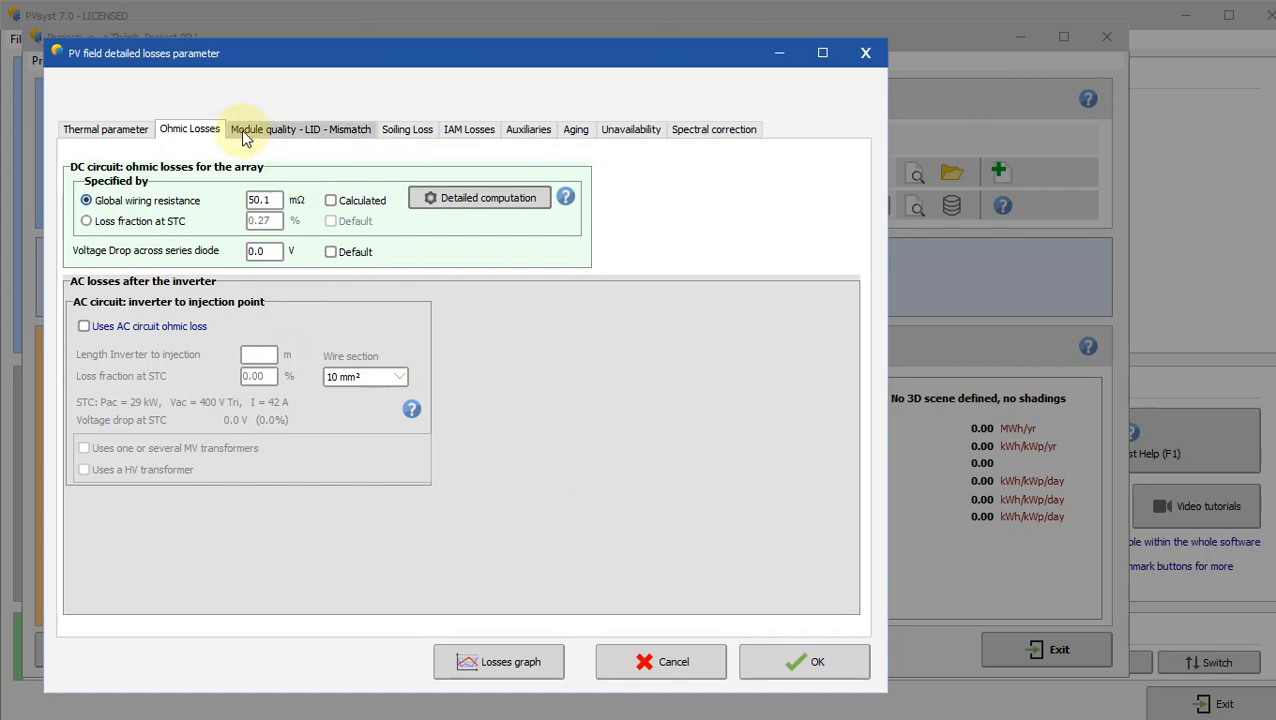
Step: Enable the AC circuit ohmic loss and set the inverter to injection length to 10 m
left_click(425, 132)
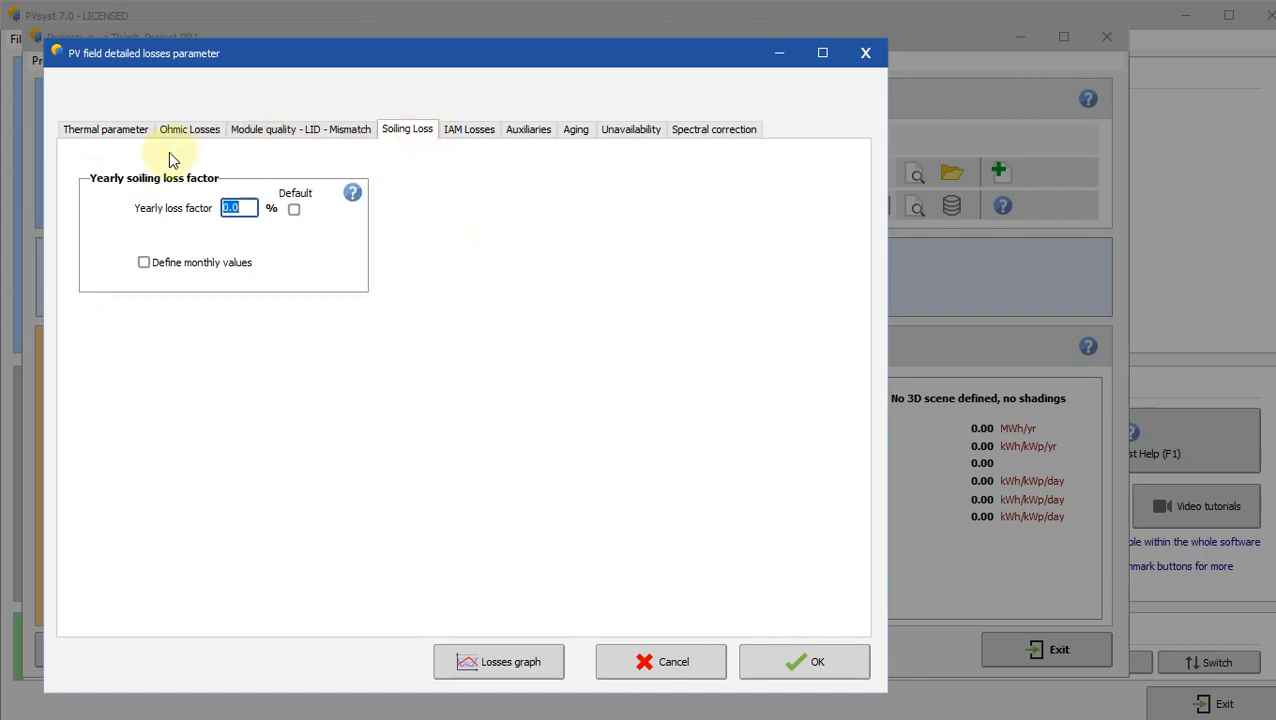
left_click(195, 131)
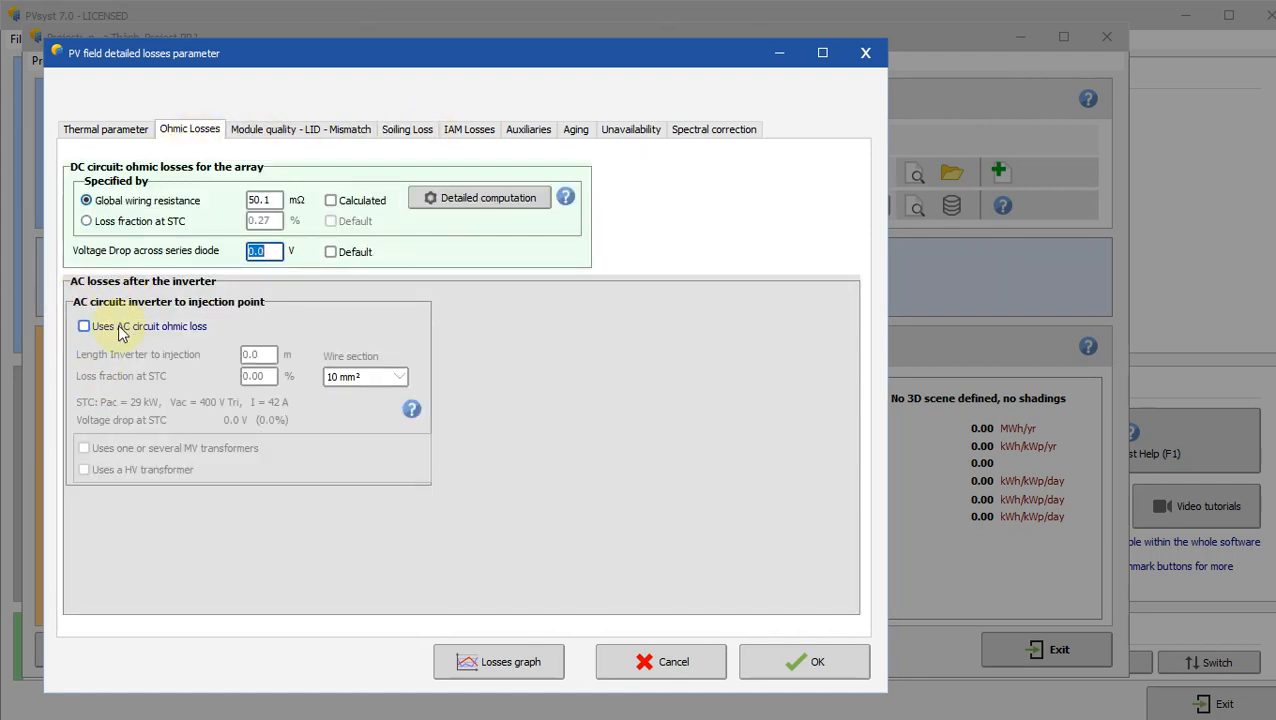
left_click(112, 328)
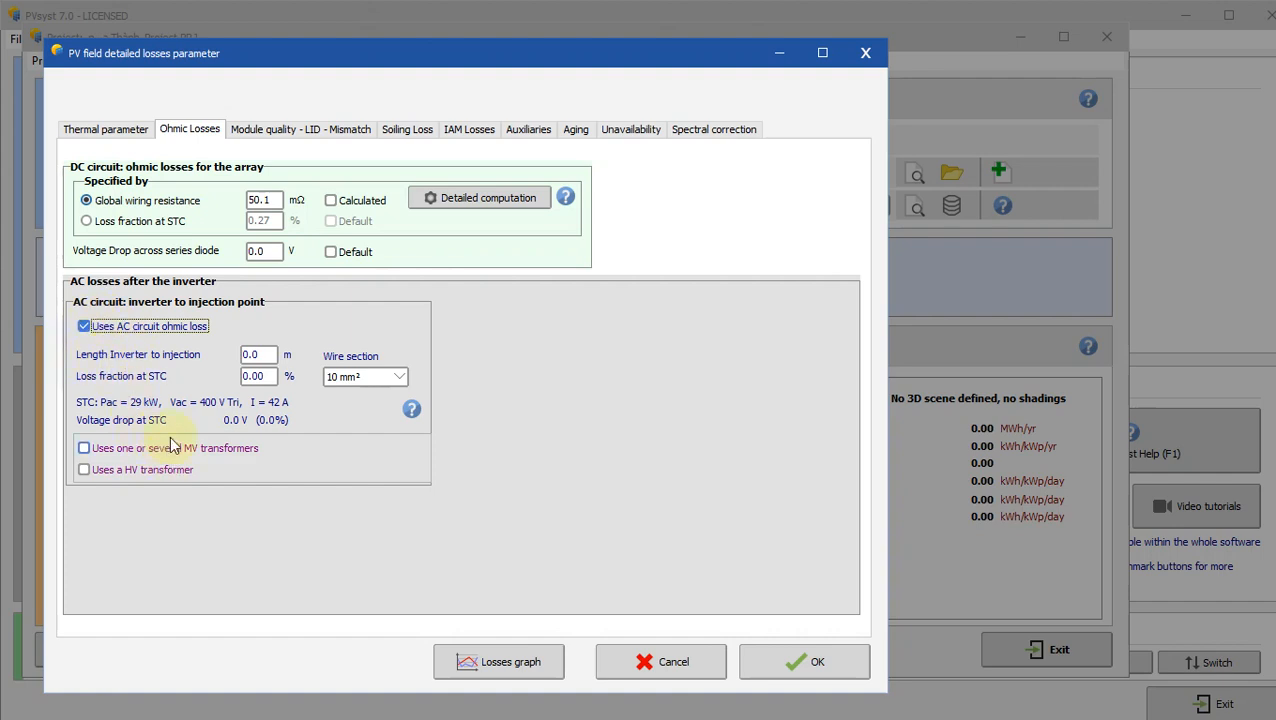
left_click(258, 354)
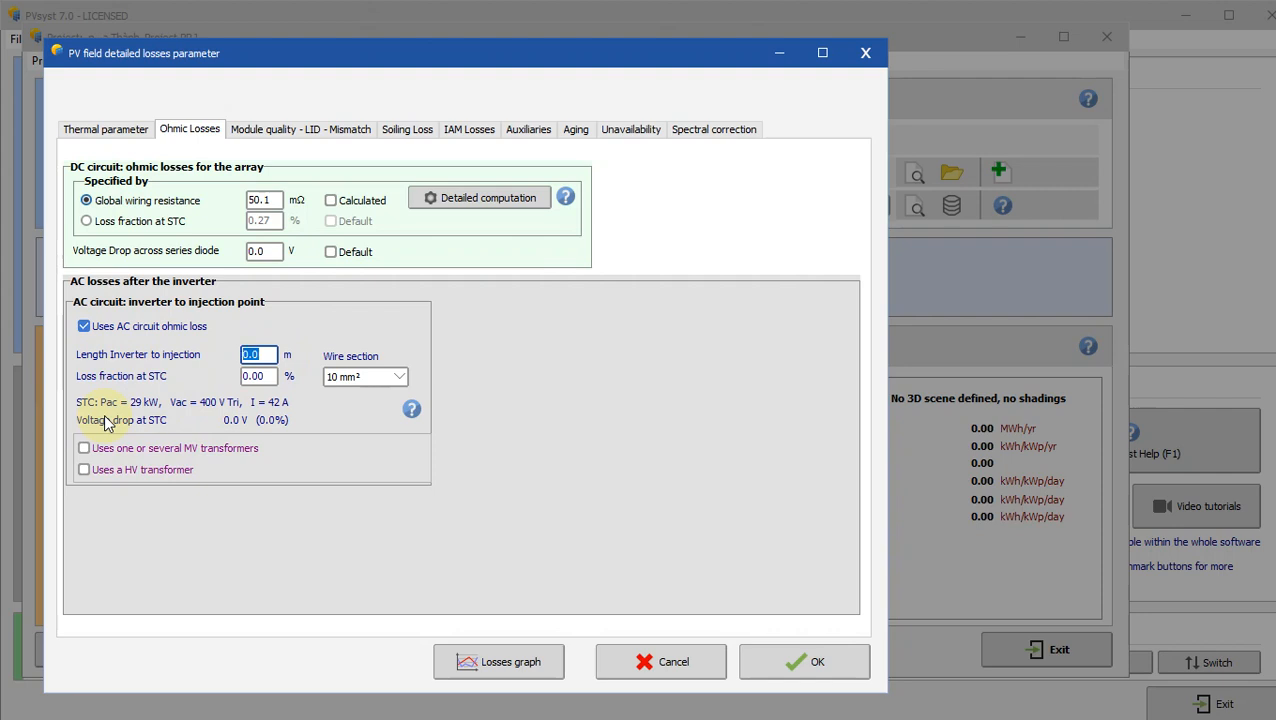
type("10")
key("Return")
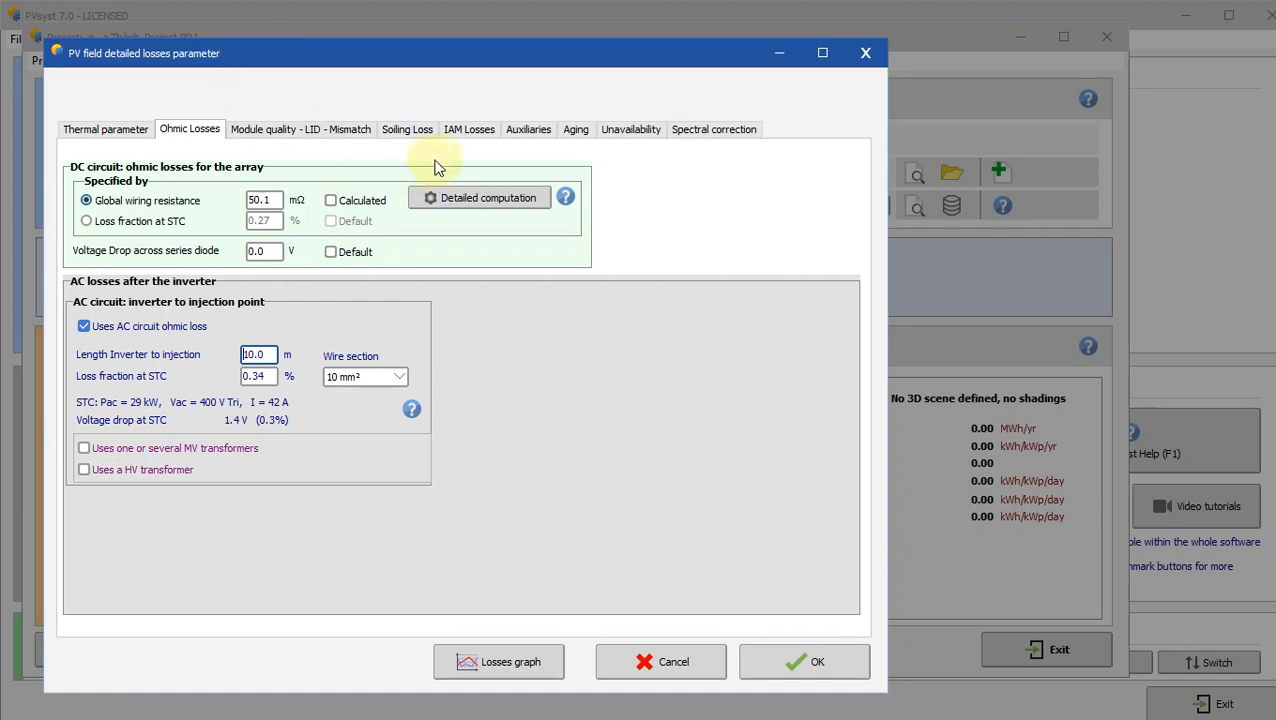
Step: Apply the default 3.0 % yearly soiling loss factor and include module aging degradation in the simulation
left_click(411, 132)
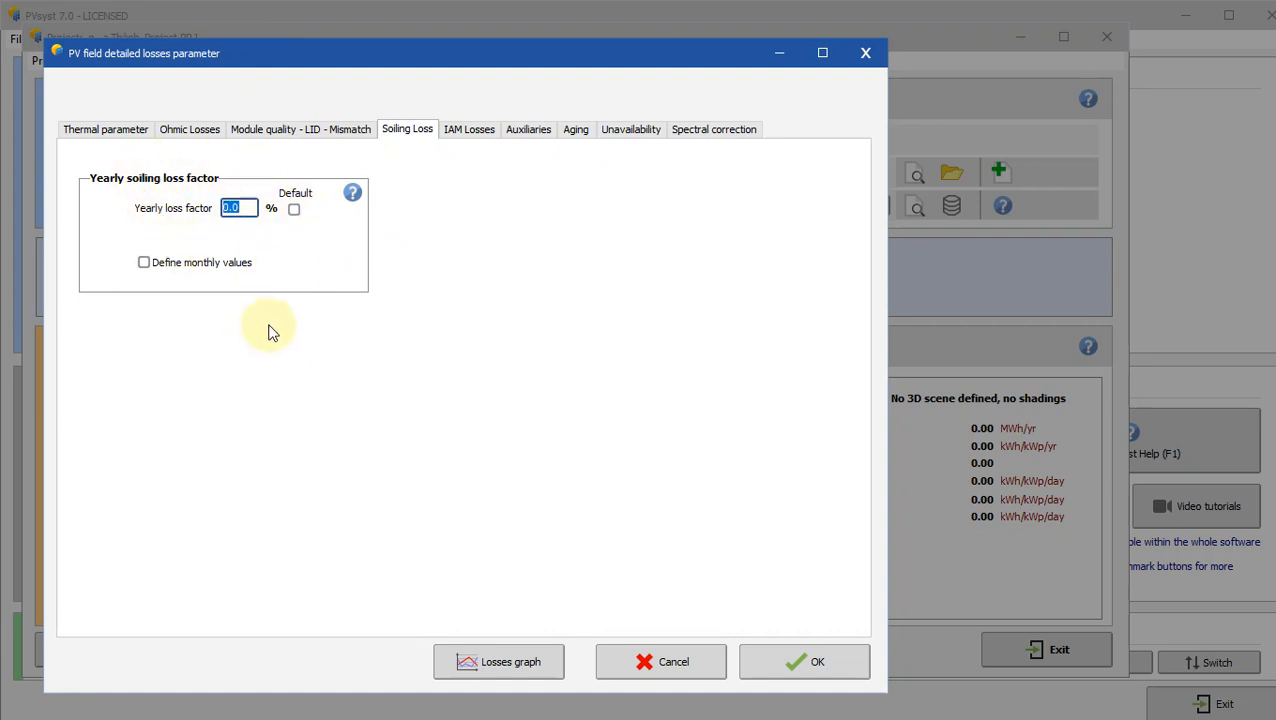
left_click(294, 209)
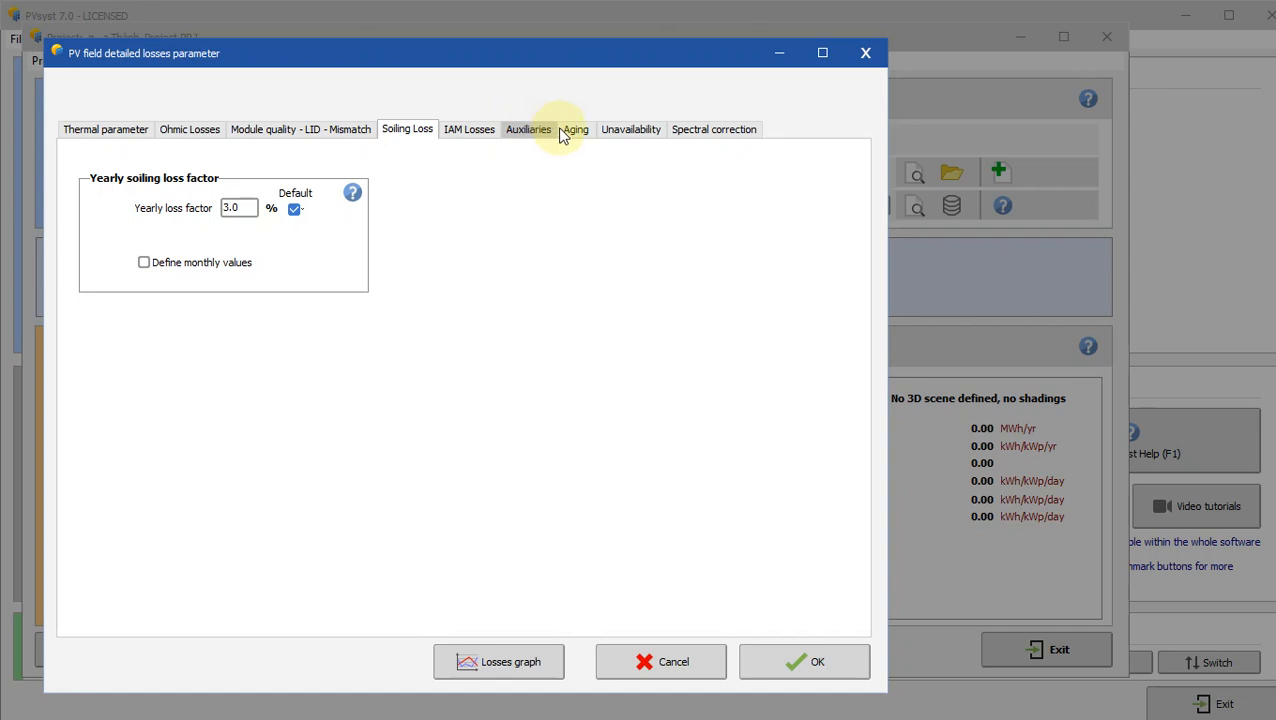
left_click(515, 130)
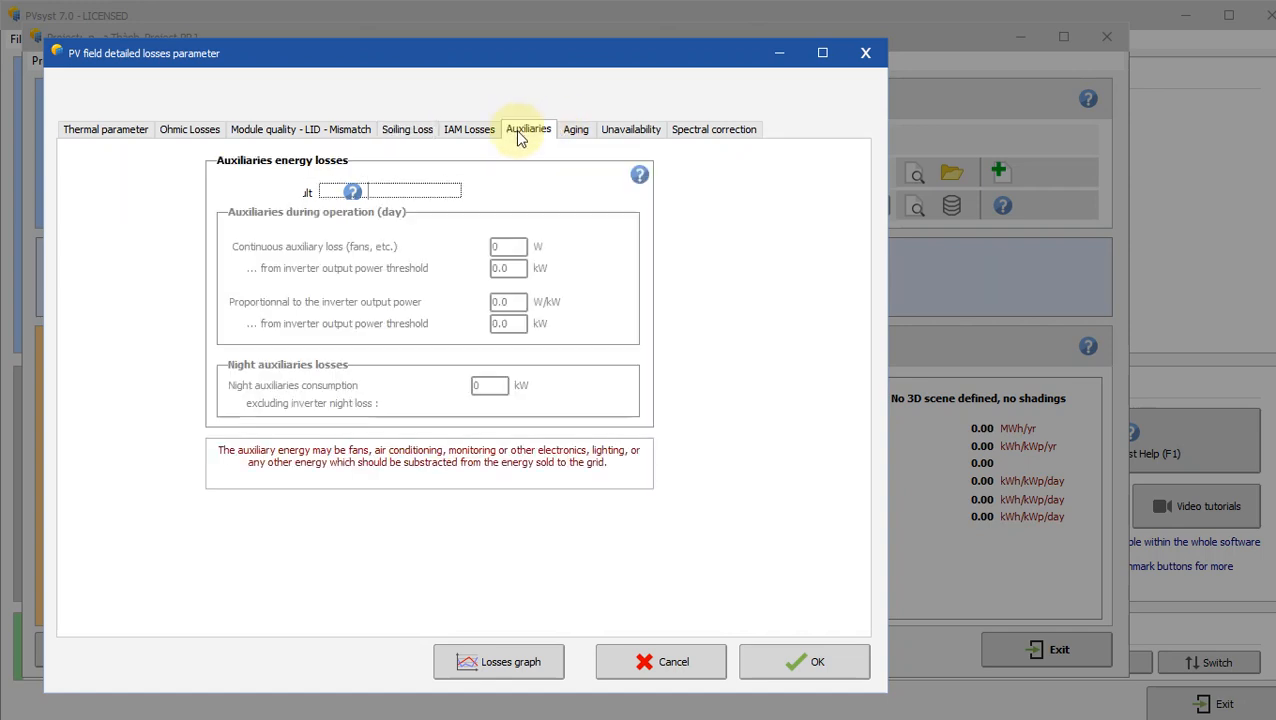
left_click(577, 130)
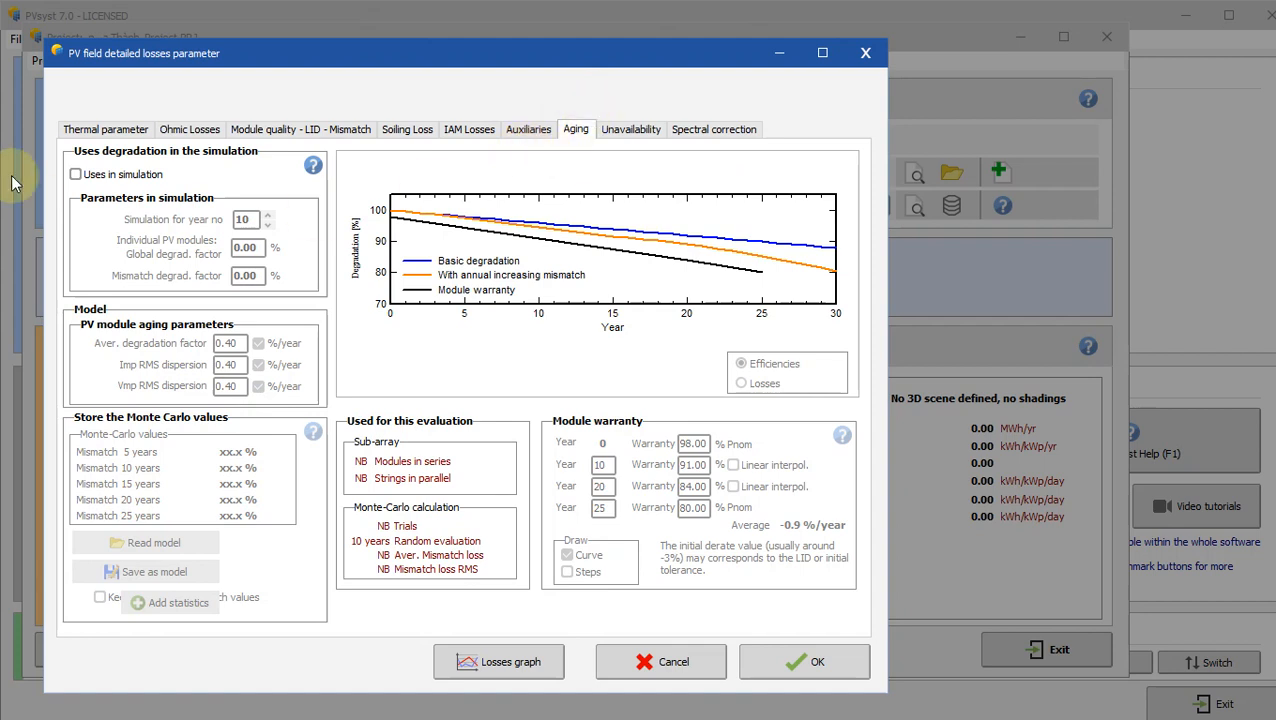
left_click(77, 175)
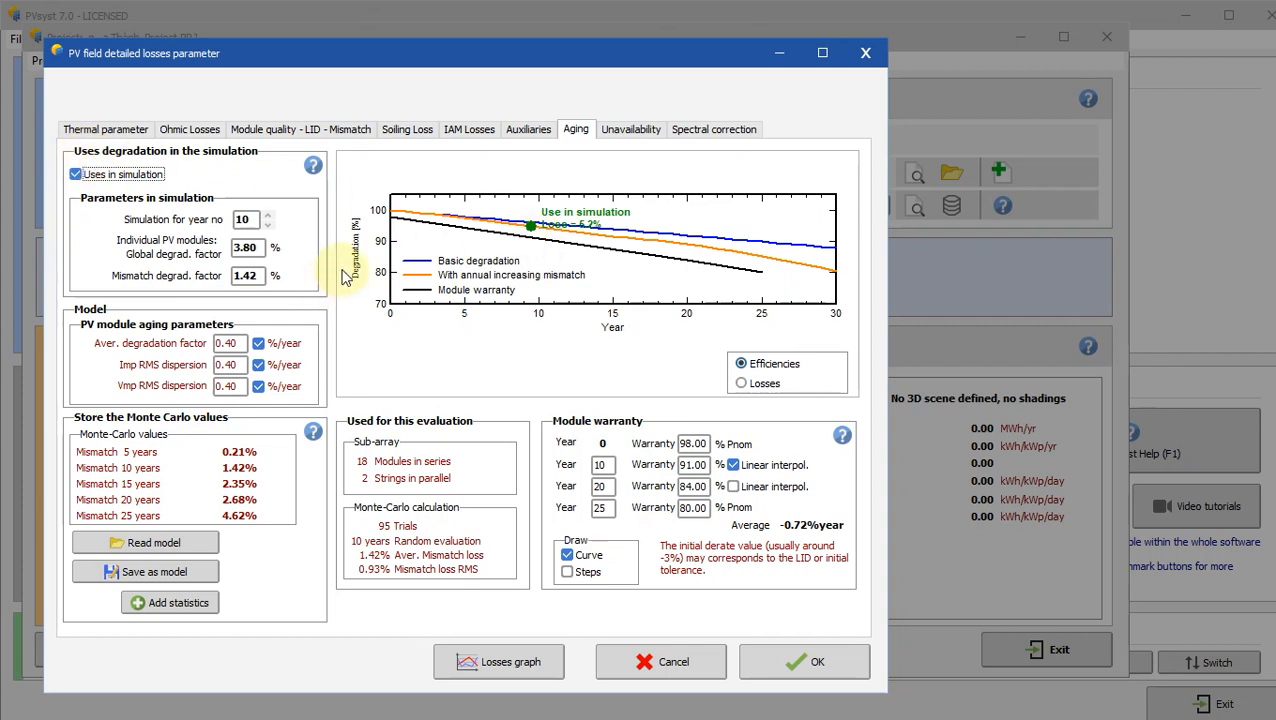
Step: Examine the system unavailability settings for time fraction, duration and number of periods, and try randomizing the periods
left_click(612, 132)
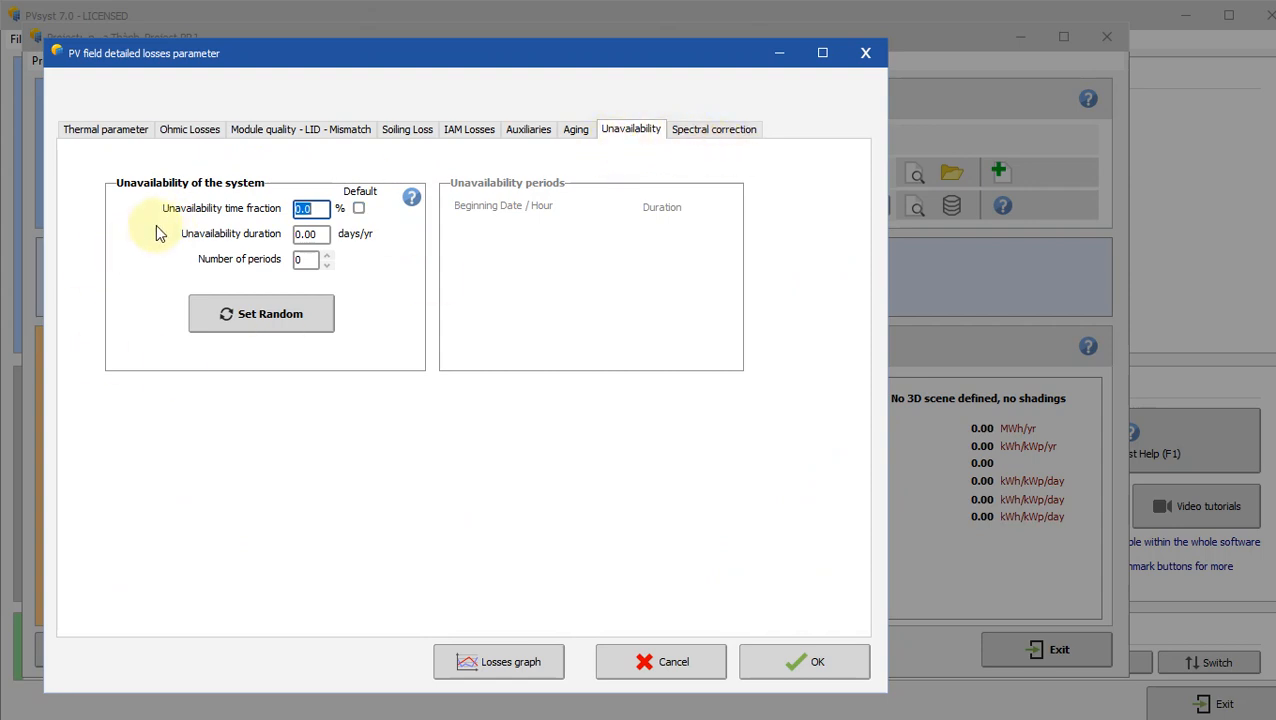
left_click(317, 235)
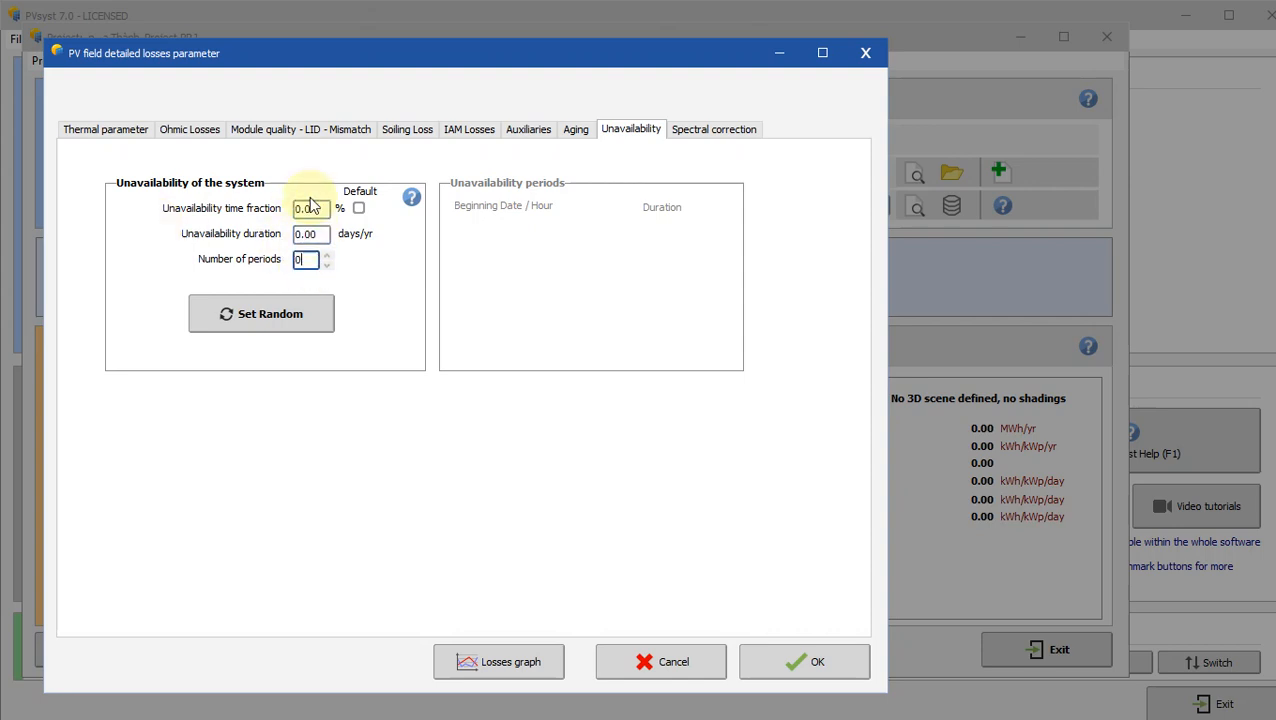
left_click(321, 210)
double_click(321, 210)
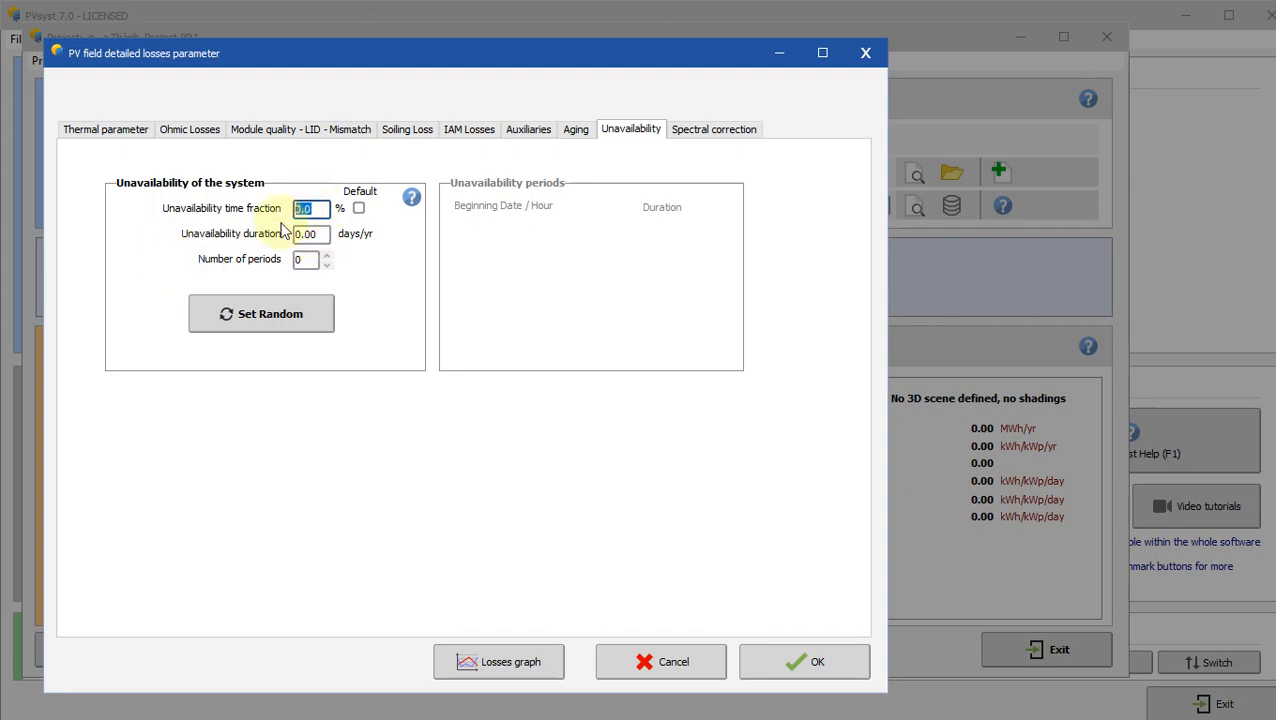
left_click(322, 233)
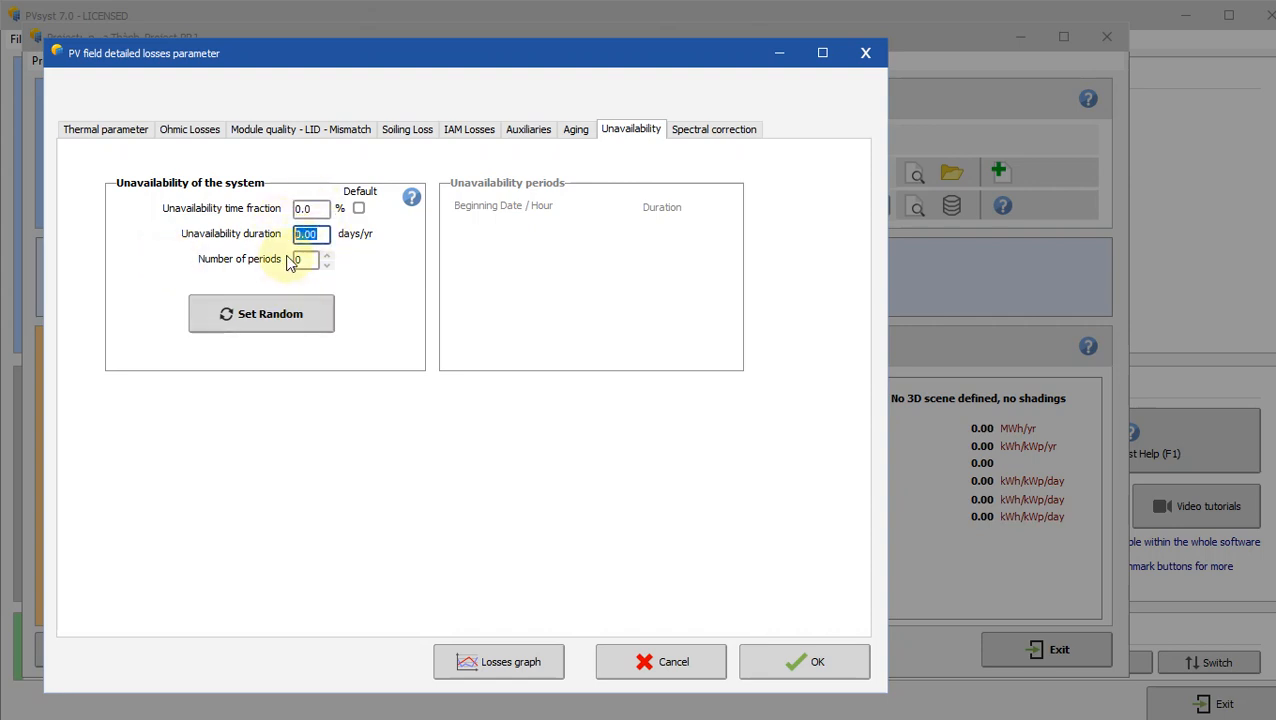
double_click(305, 259)
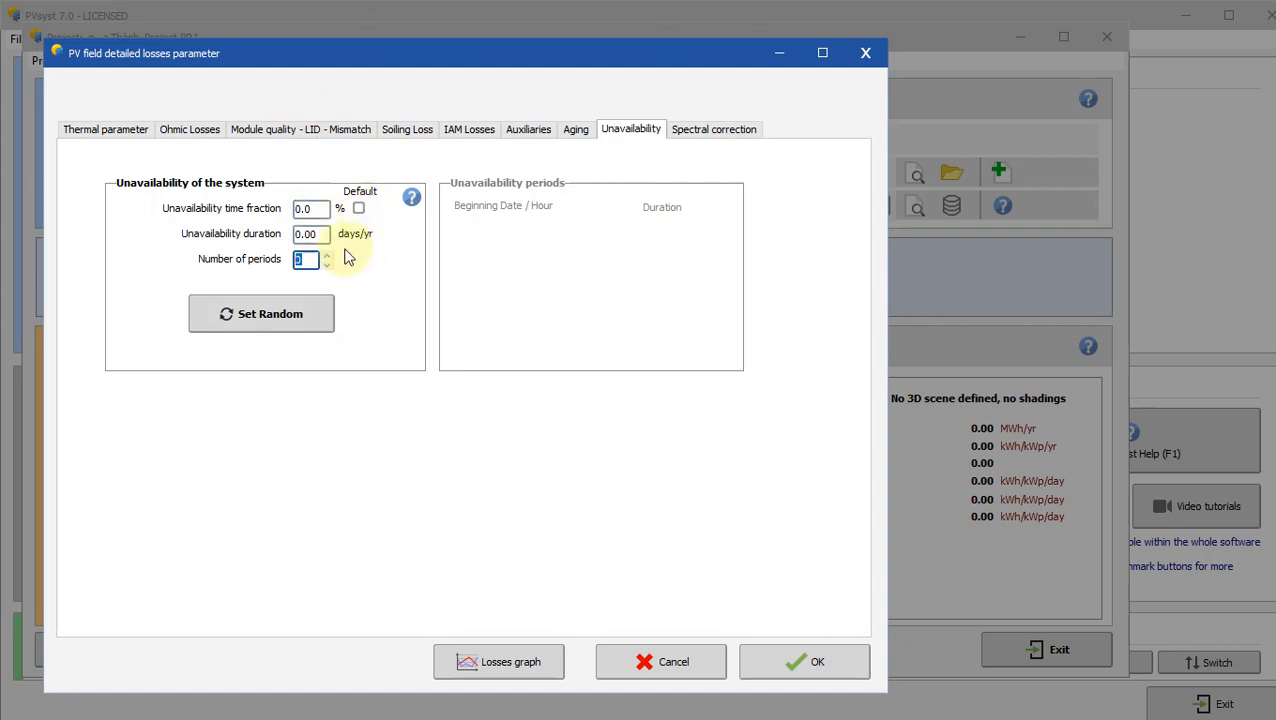
left_click(300, 327)
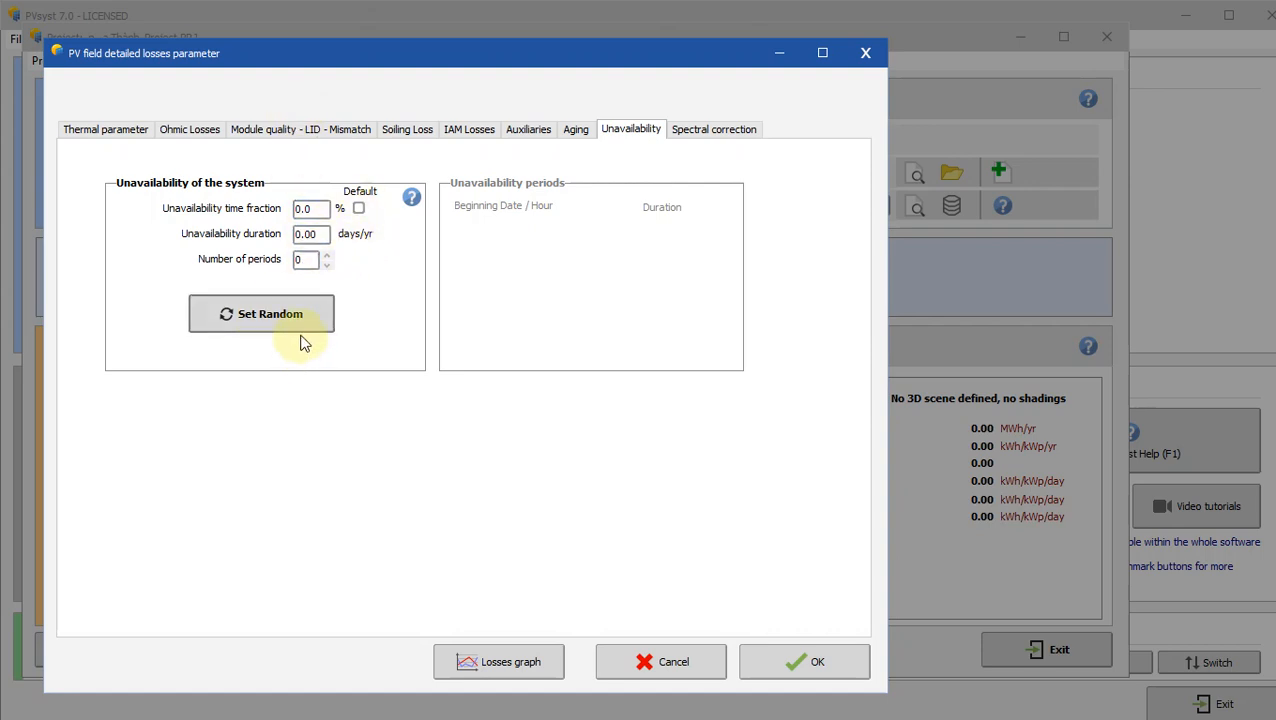
Step: Check the unavailability, spectral correction, thermal, ohmic, soiling and aging settings, and accept the detailed losses
left_click(300, 313)
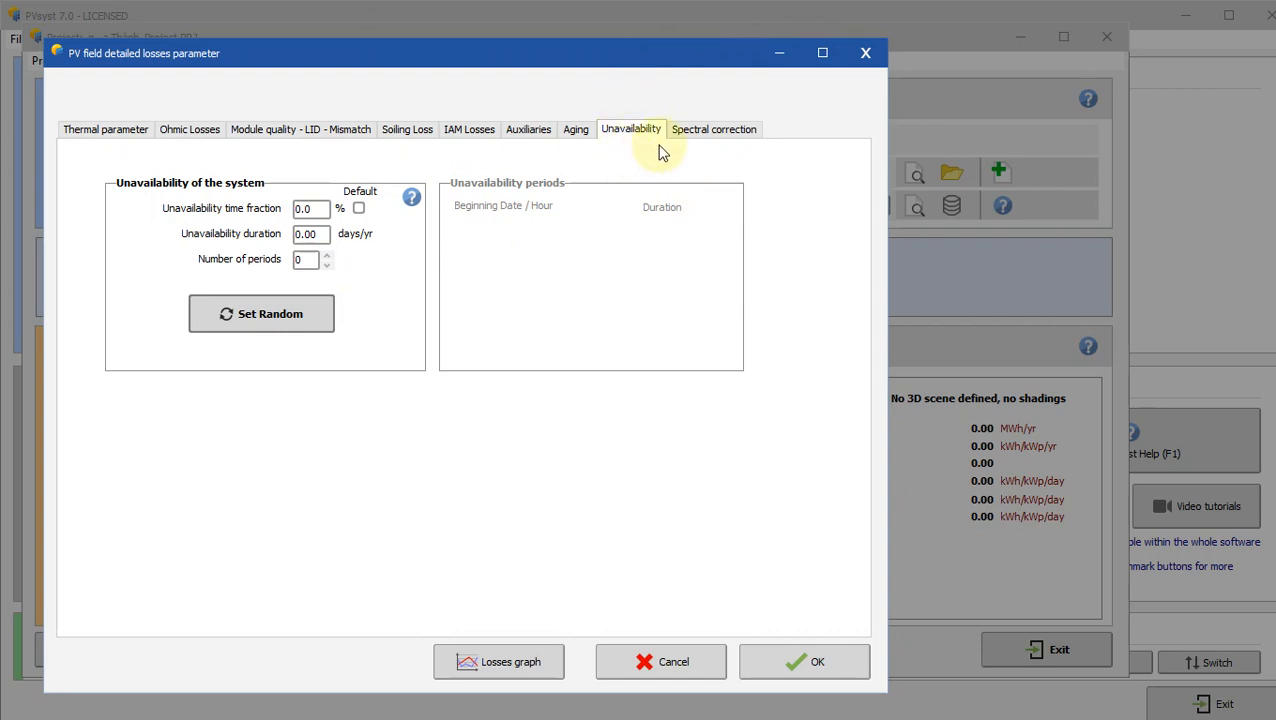
left_click(716, 134)
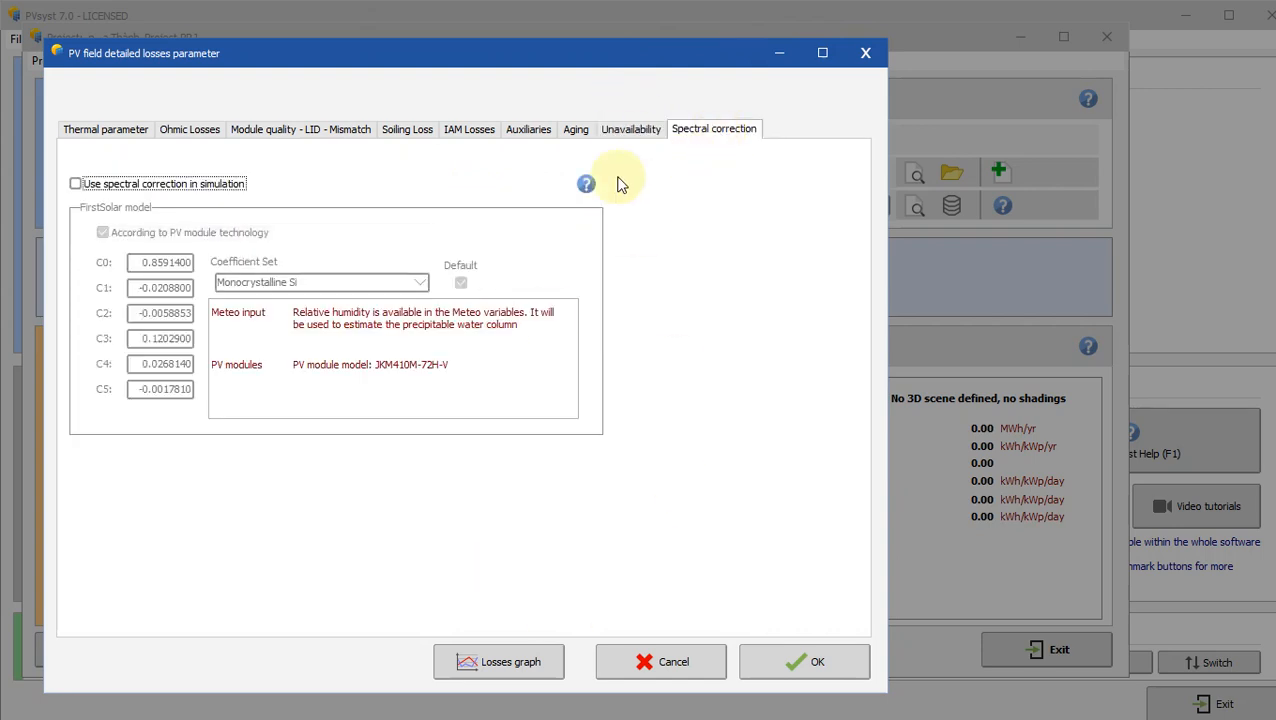
left_click(620, 134)
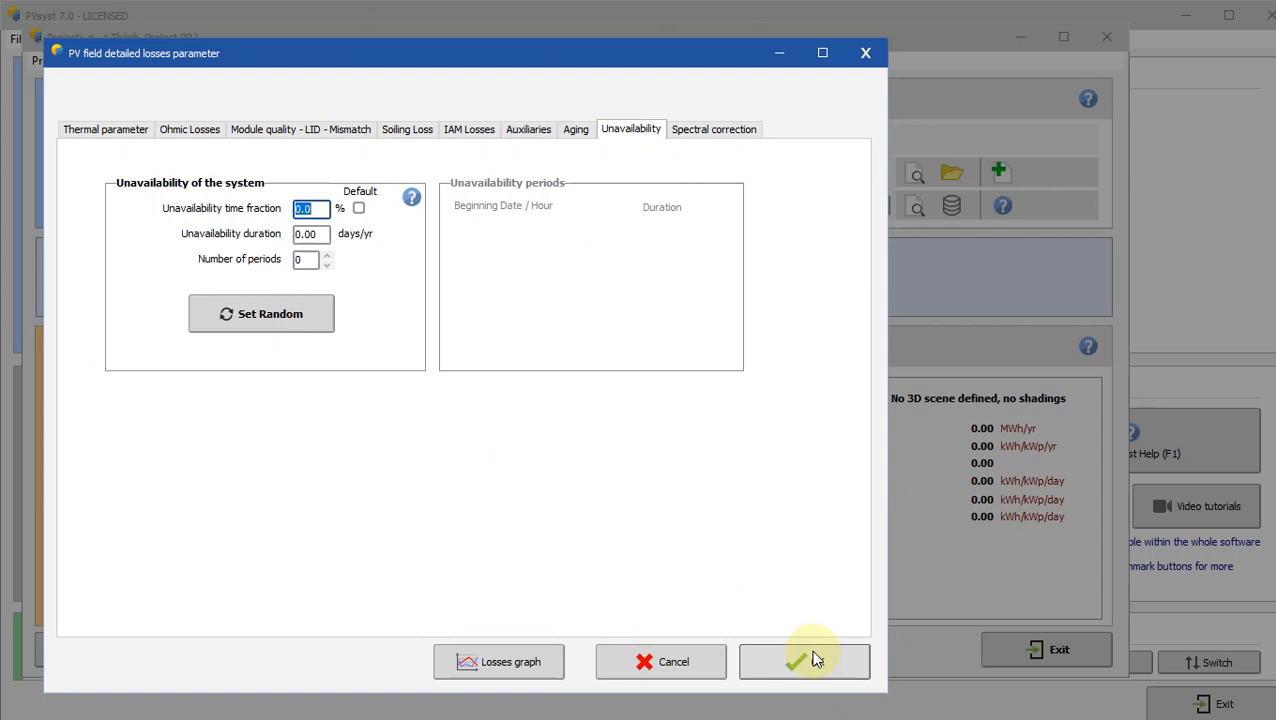
left_click(120, 135)
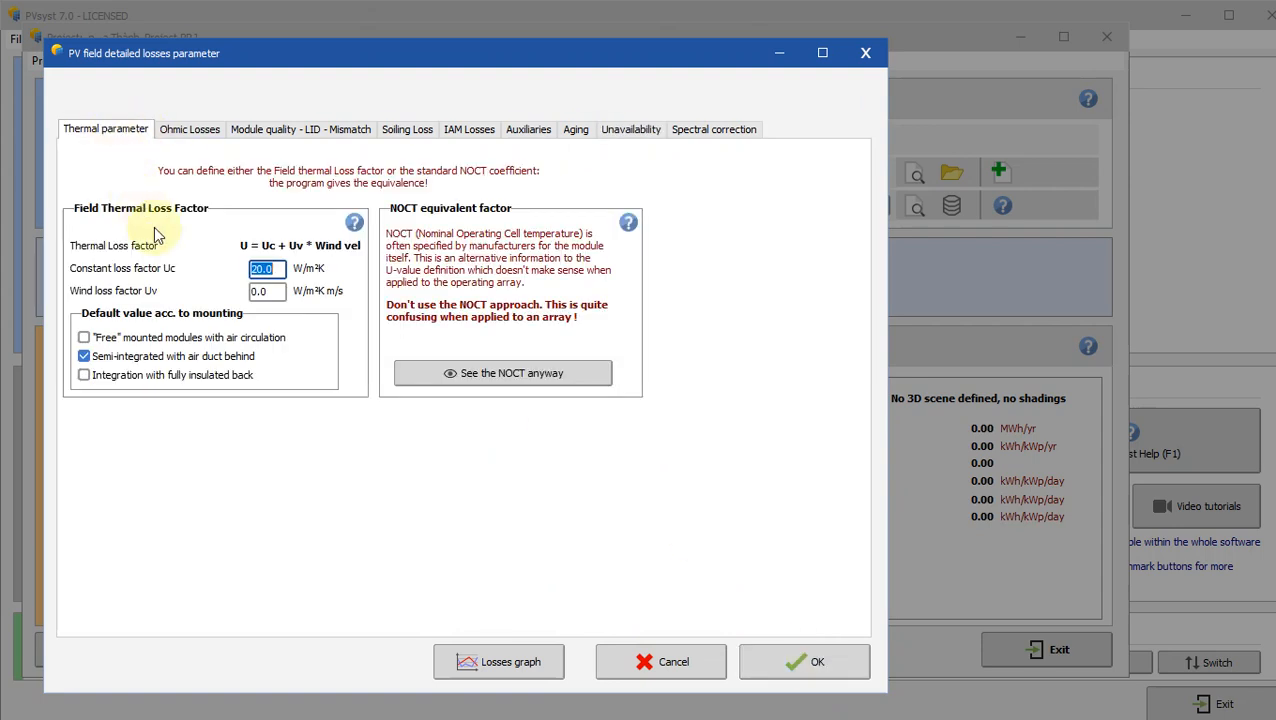
left_click(210, 129)
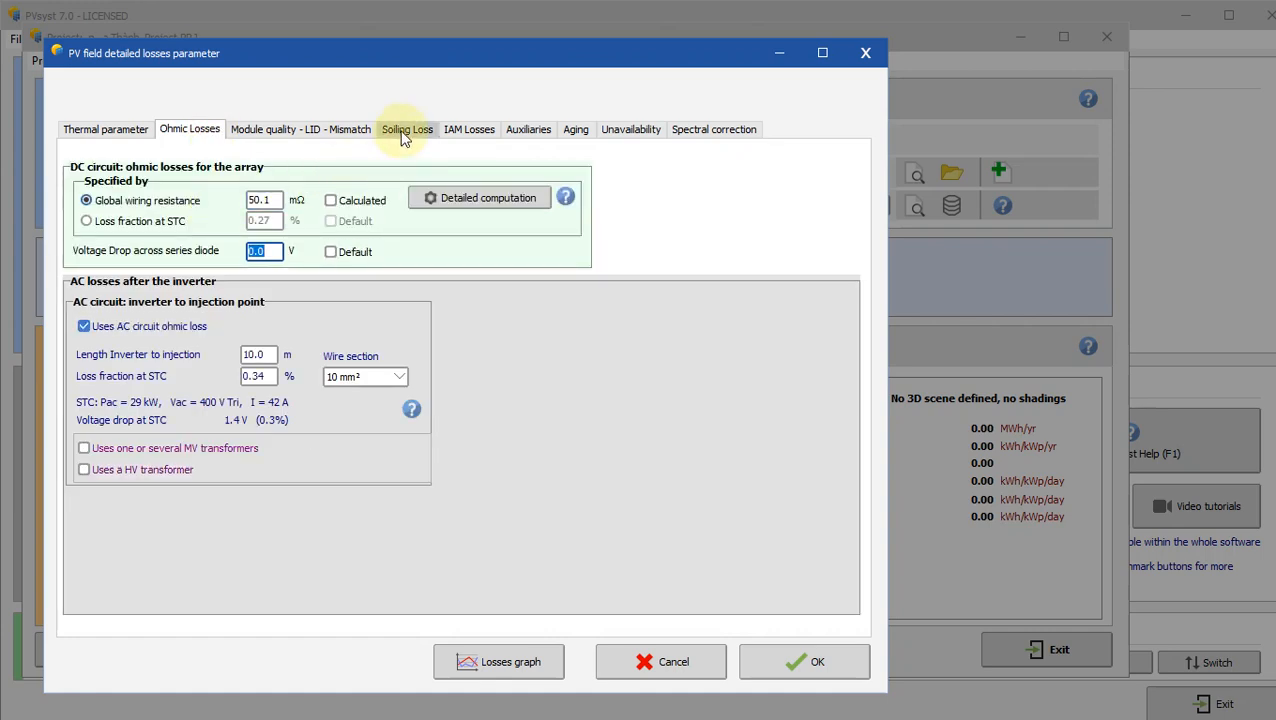
left_click(405, 131)
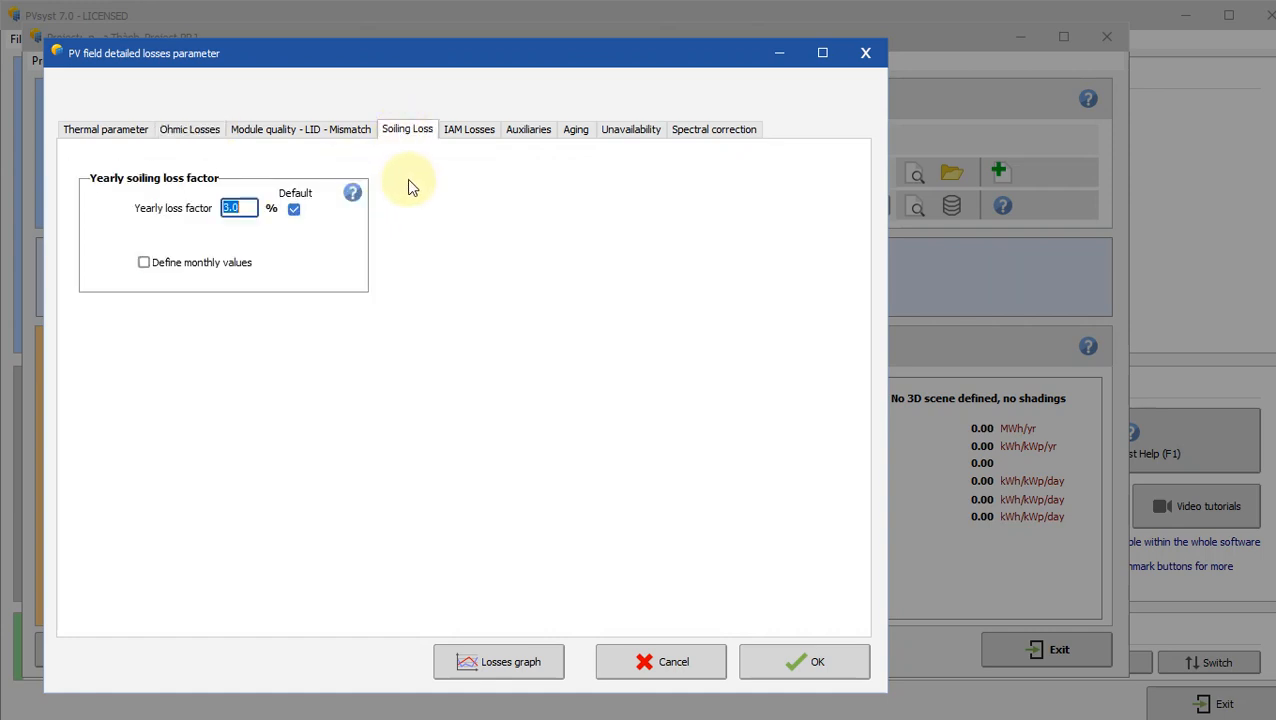
left_click(580, 133)
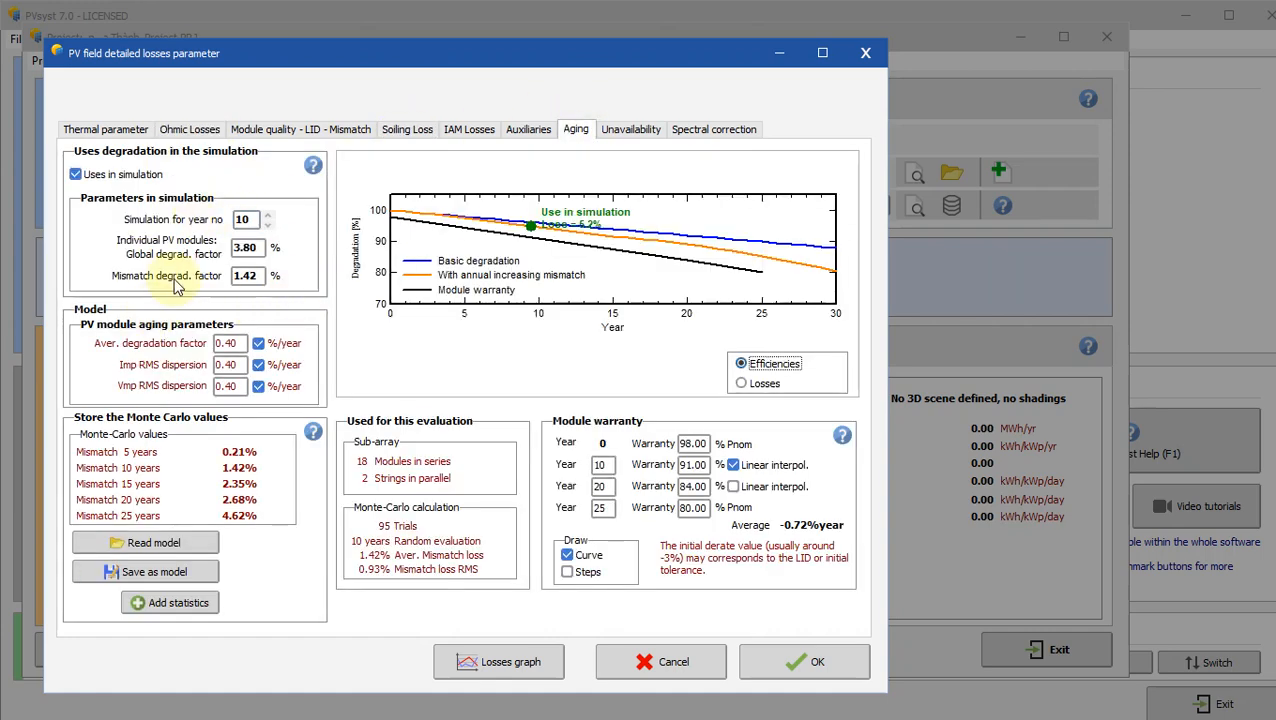
left_click(818, 662)
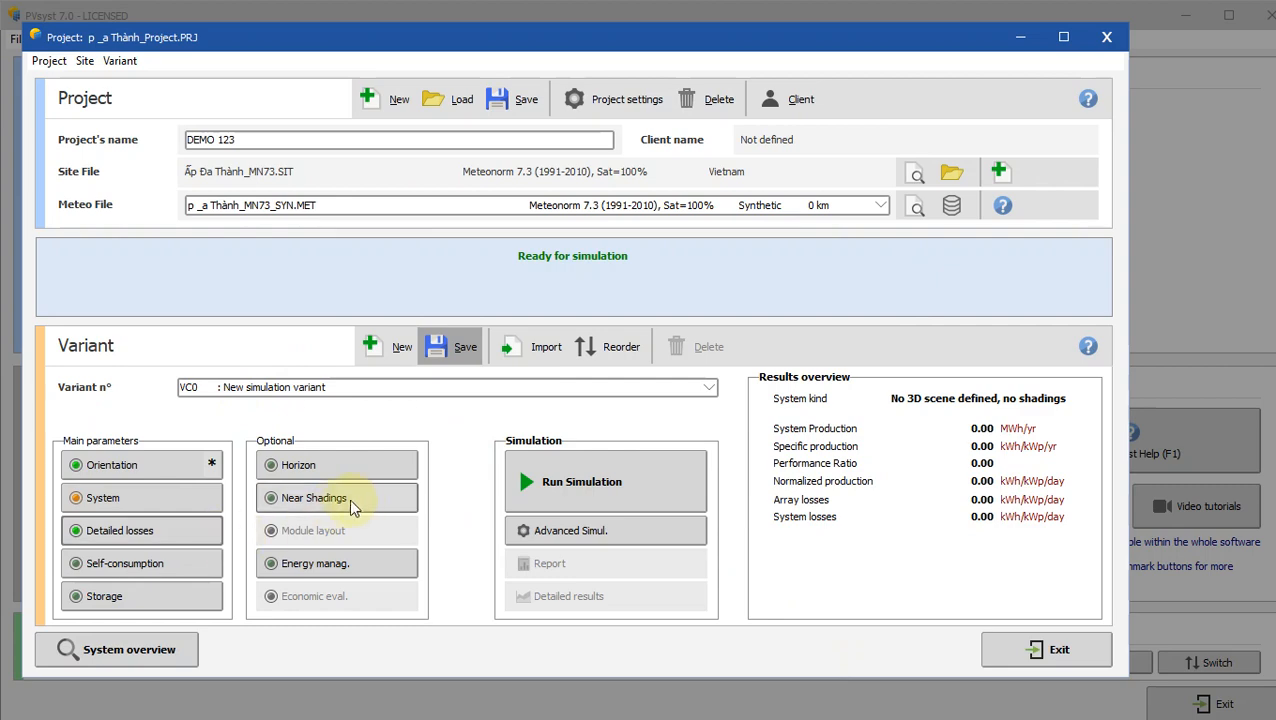
Step: Run the simulation, open its report and review the site, PV array, inverter and loss factors on page 1
left_click(636, 490)
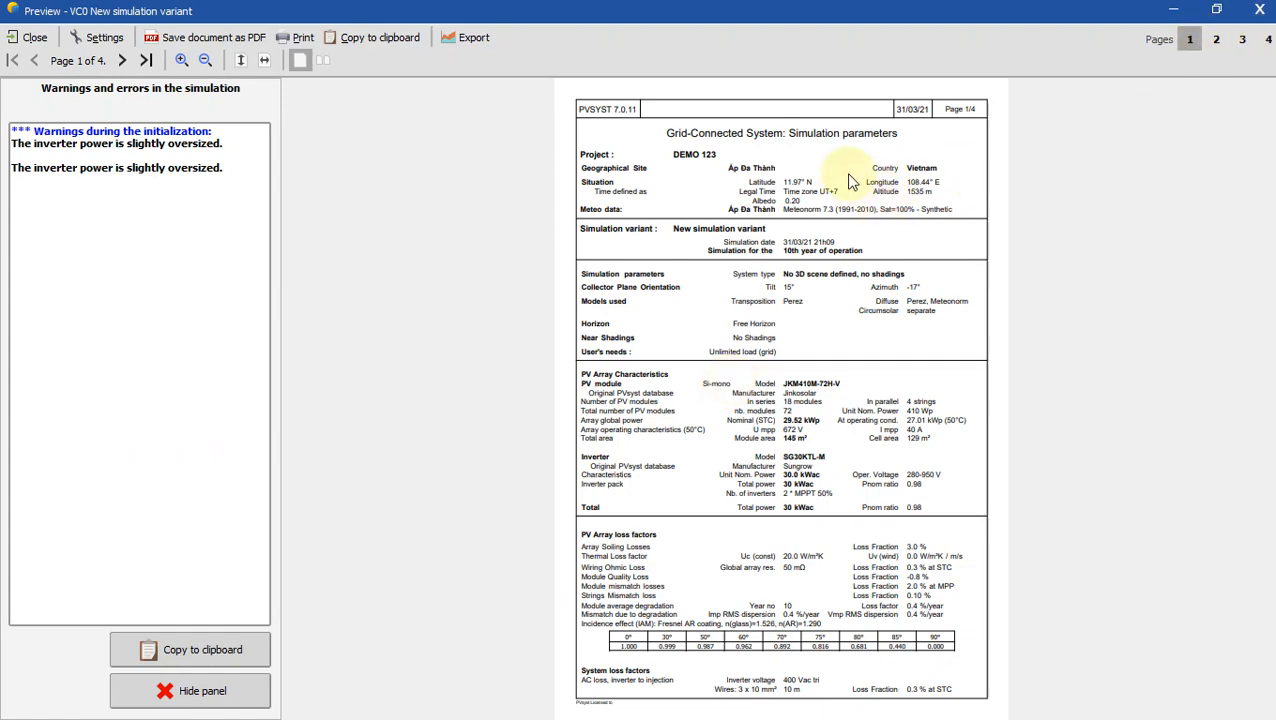
scroll(848, 177, "up", 2)
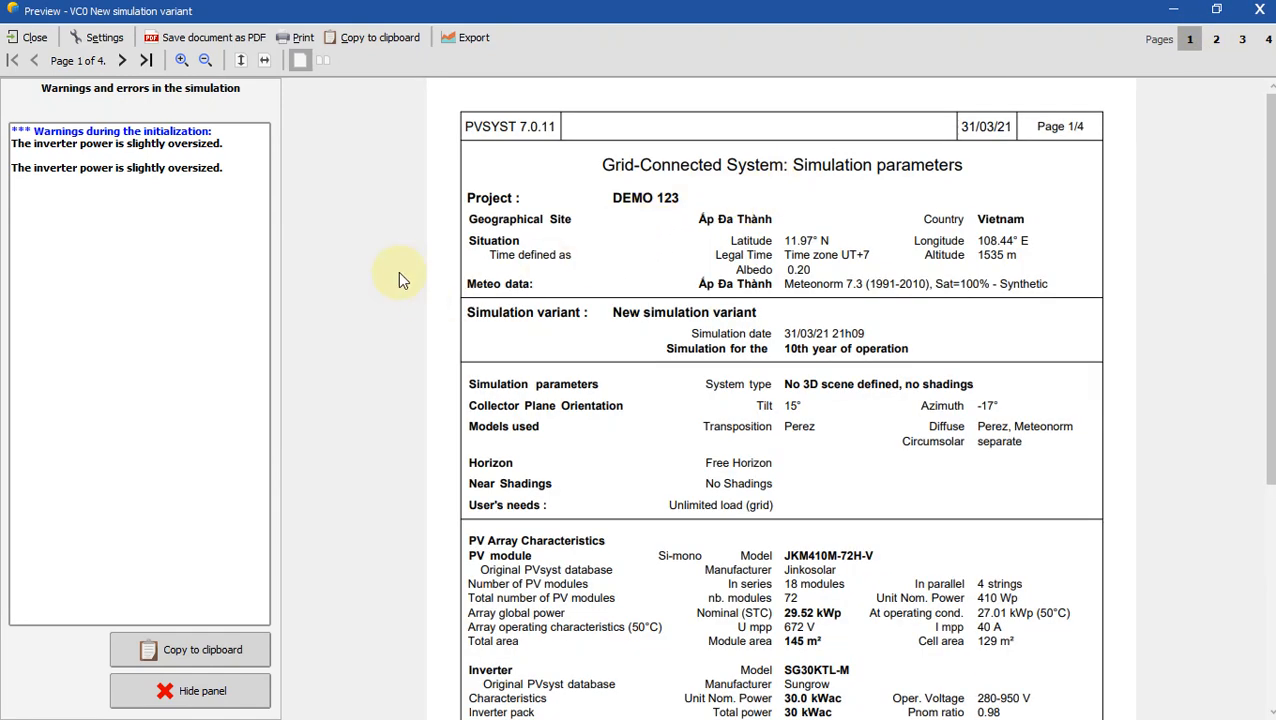
scroll(393, 314, "down", 3)
scroll(393, 314, "up", 3)
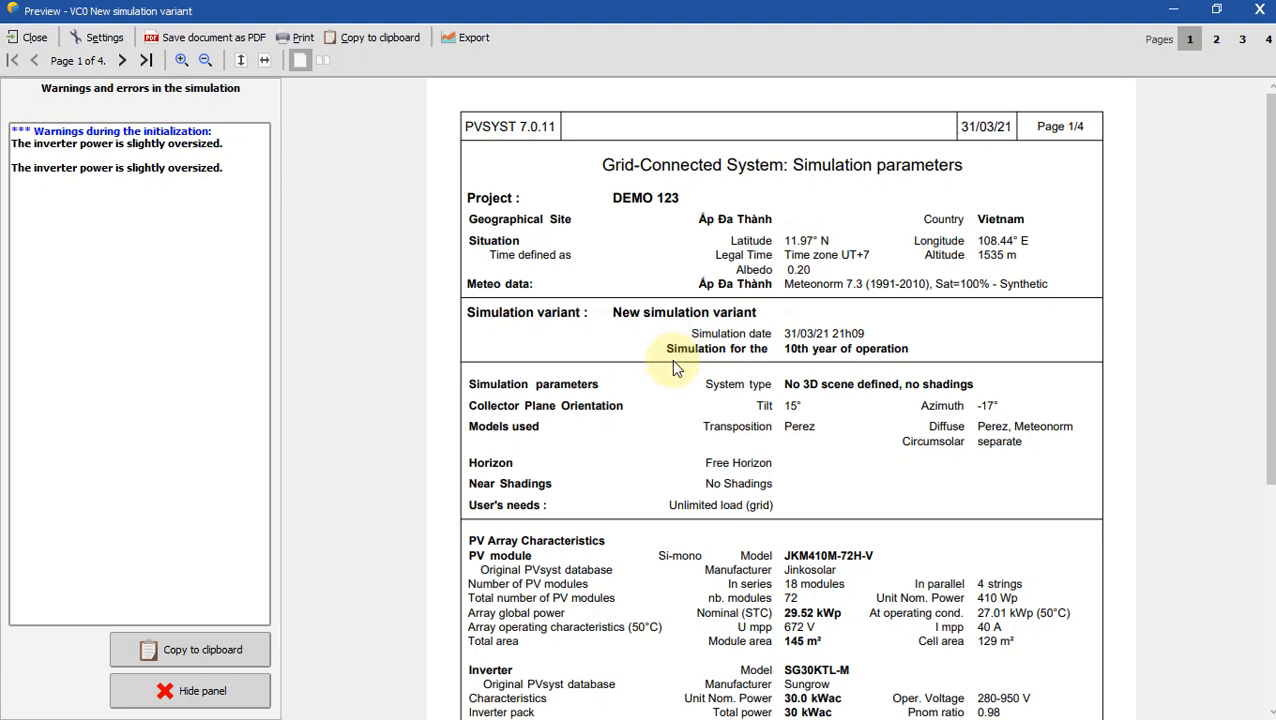
scroll(594, 318, "down", 1)
scroll(657, 290, "down", 2)
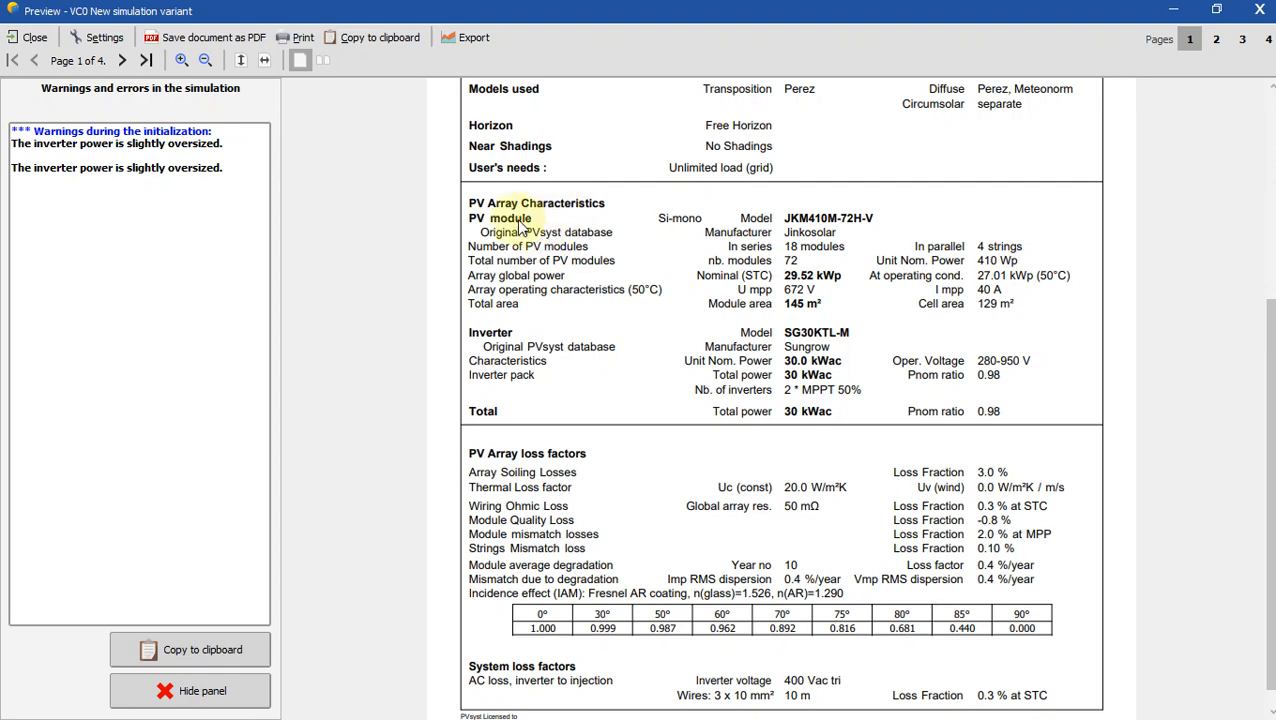
scroll(552, 350, "down", 3)
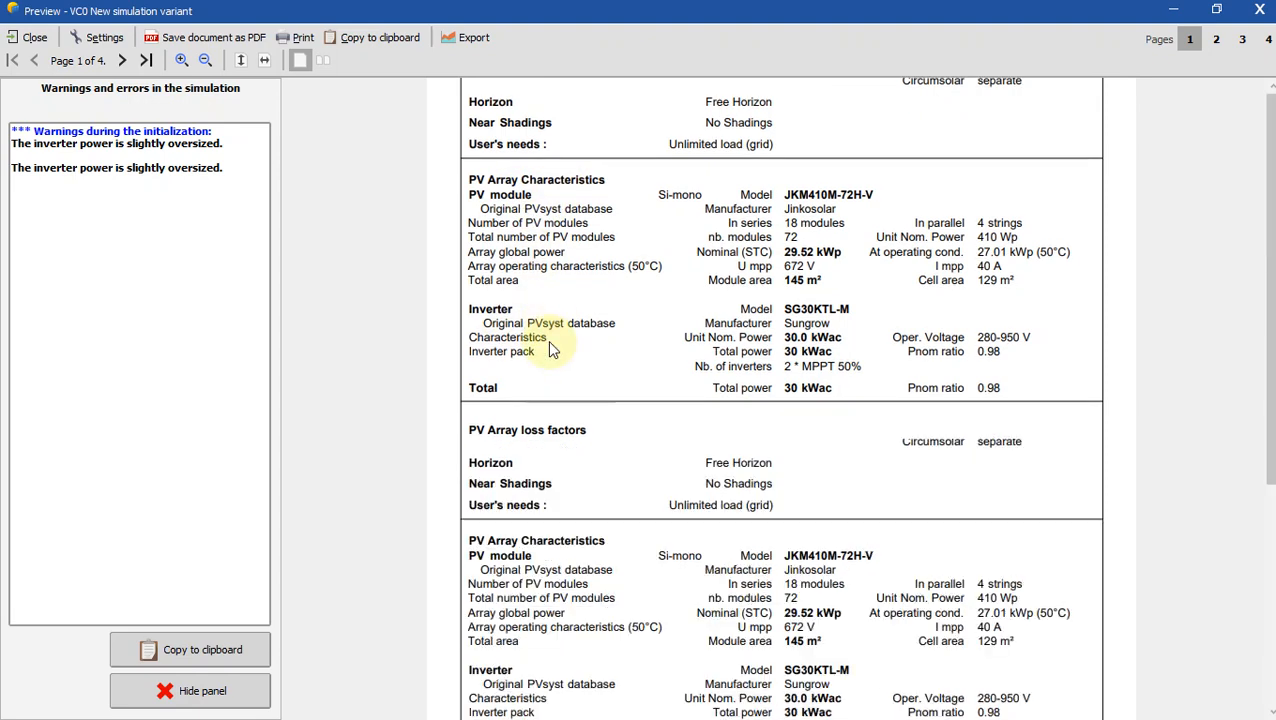
scroll(553, 344, "up", 3)
scroll(553, 344, "down", 1)
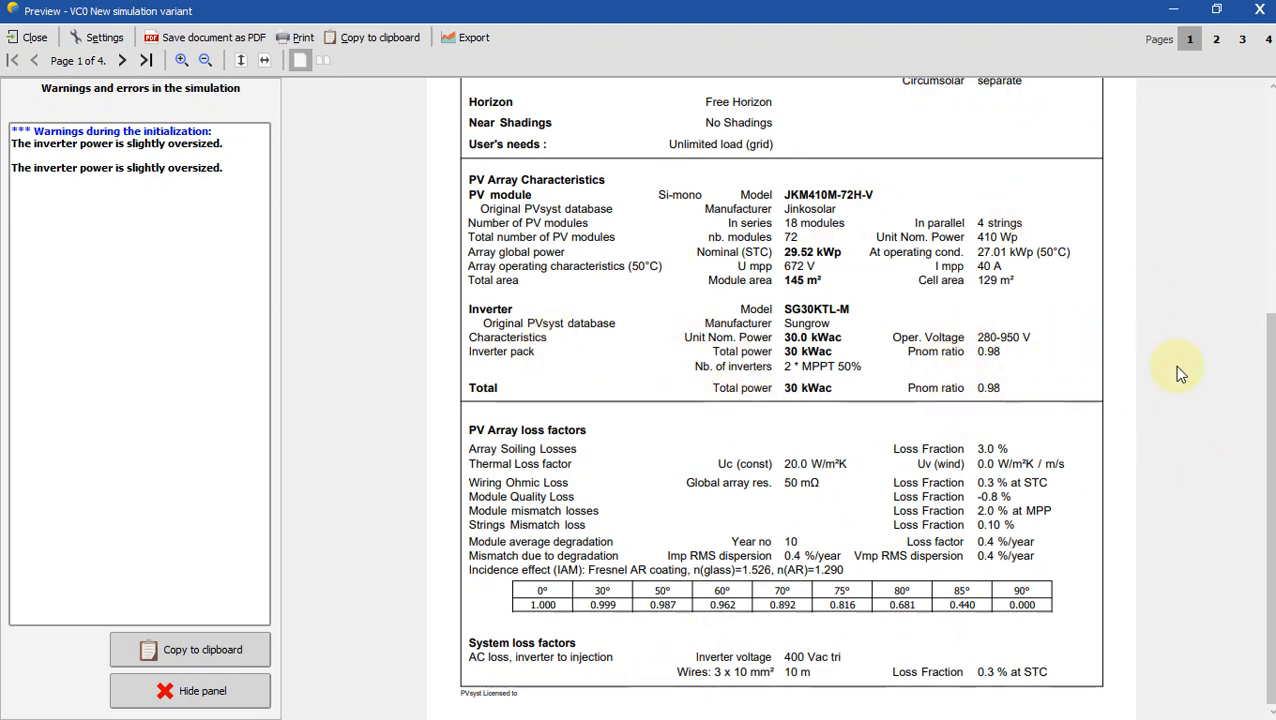
Step: Examine the main results on report page 2, including produced energy, performance ratio charts and the monthly balances table
scroll(712, 443, "down", 3)
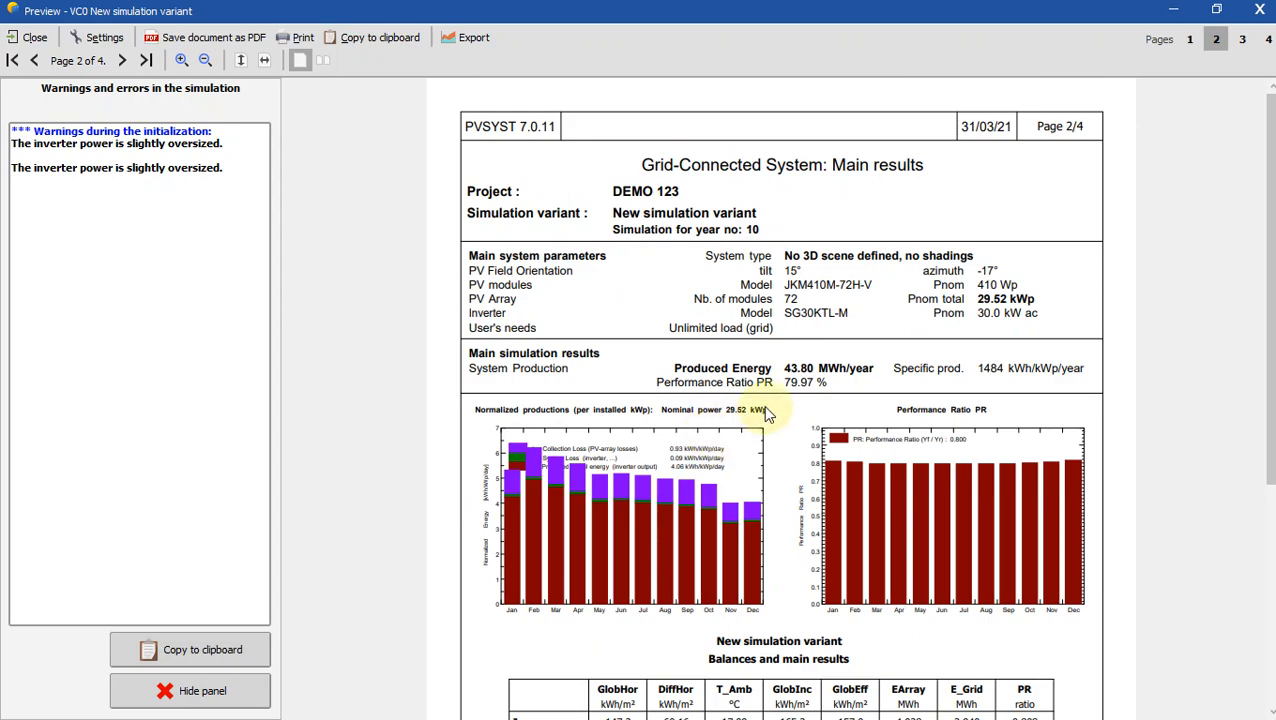
scroll(763, 413, "down", 3)
scroll(670, 340, "up", 3)
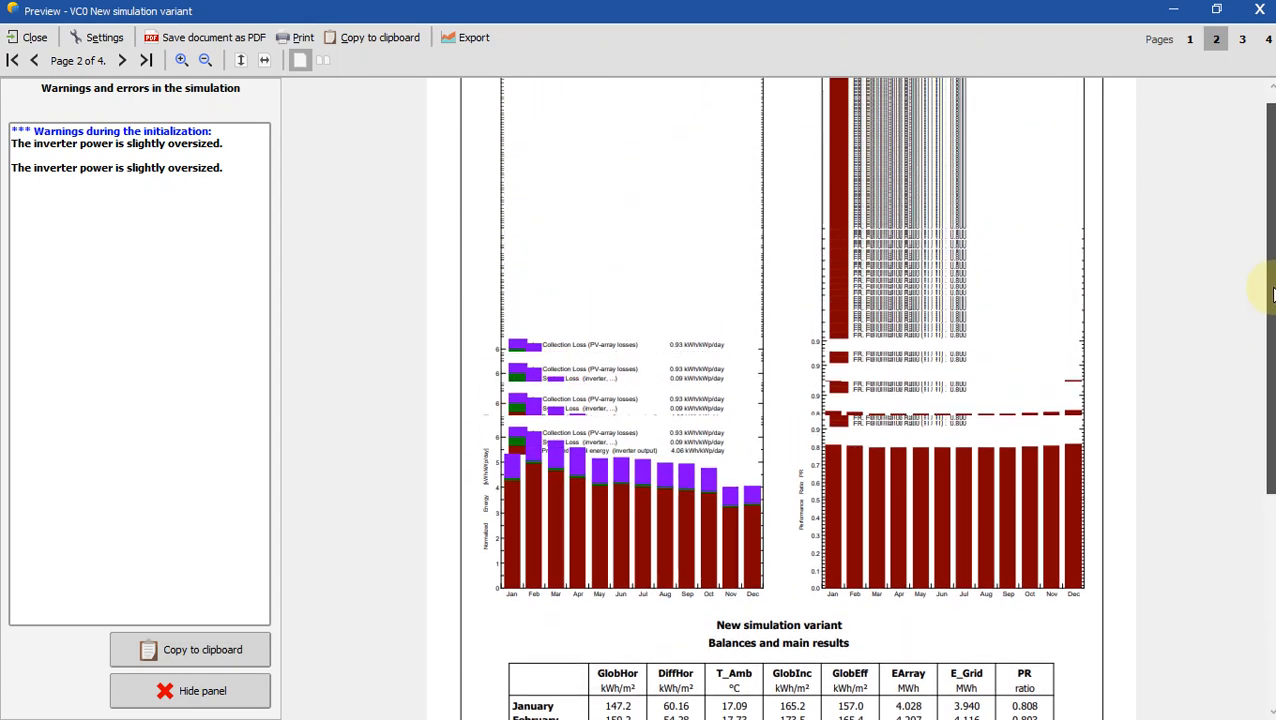
scroll(662, 350, "down", 1)
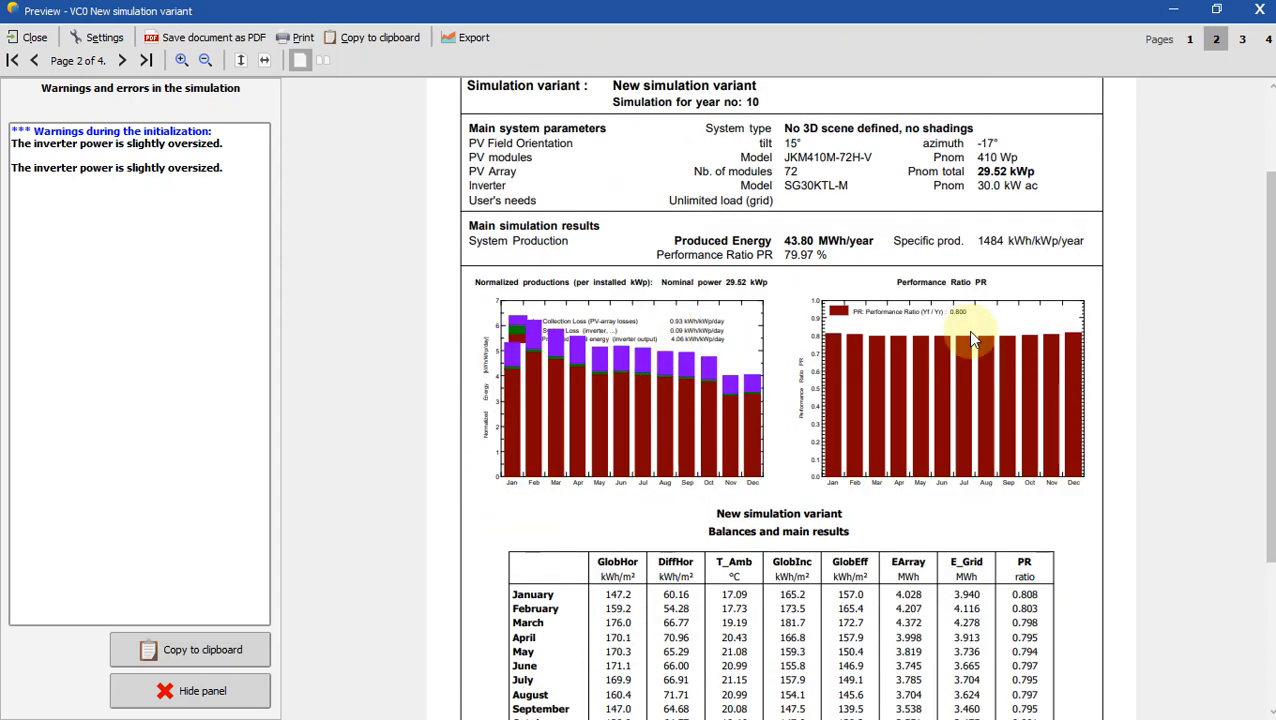
scroll(900, 345, "down", 1)
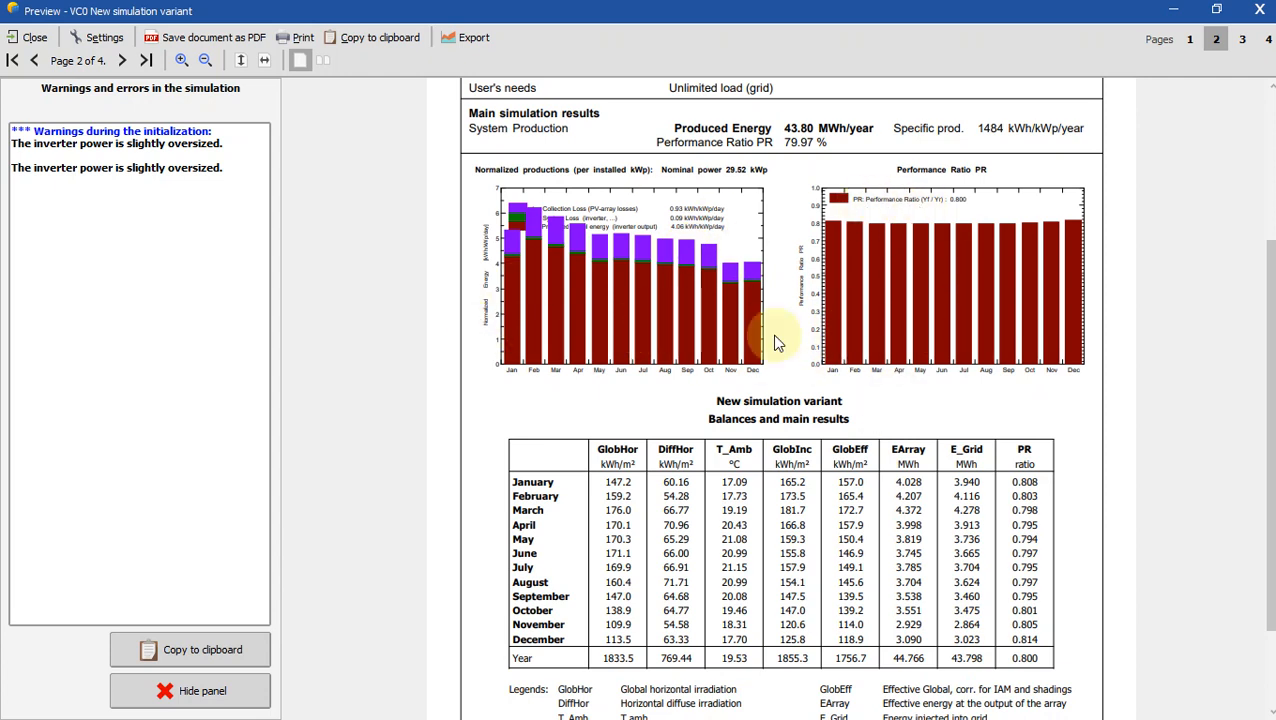
scroll(750, 338, "down", 1)
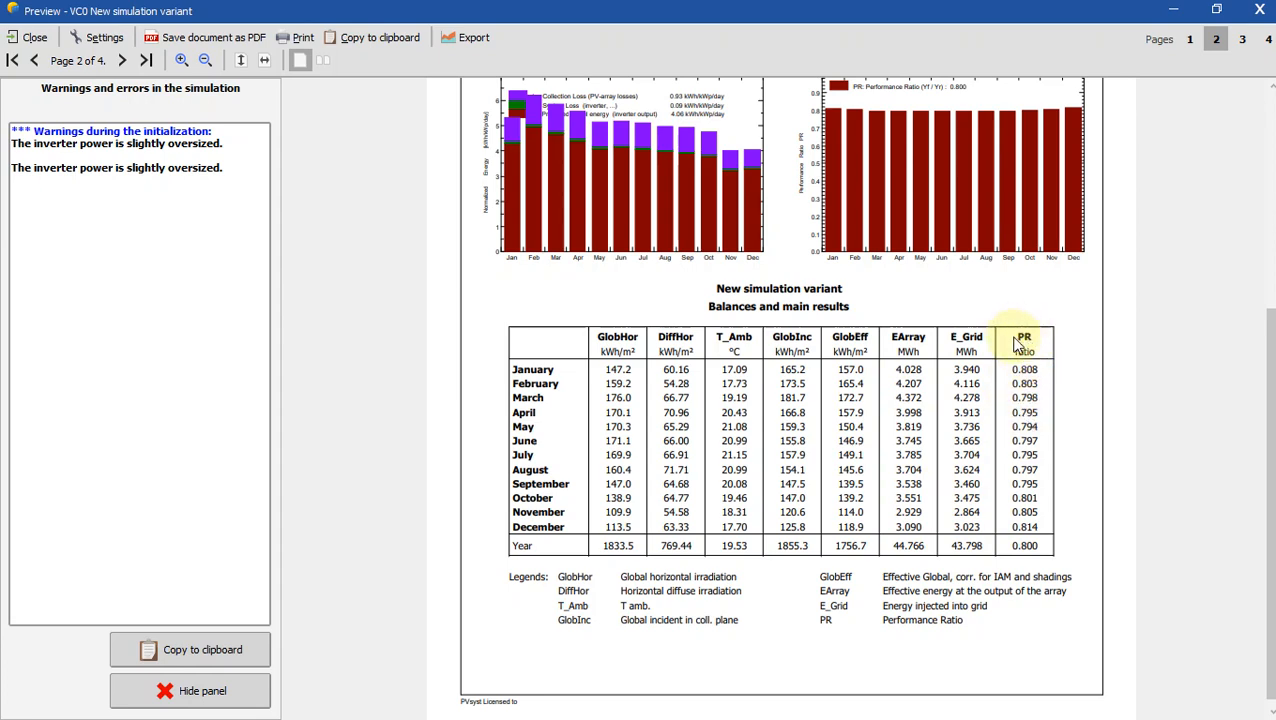
scroll(641, 378, "down", 5)
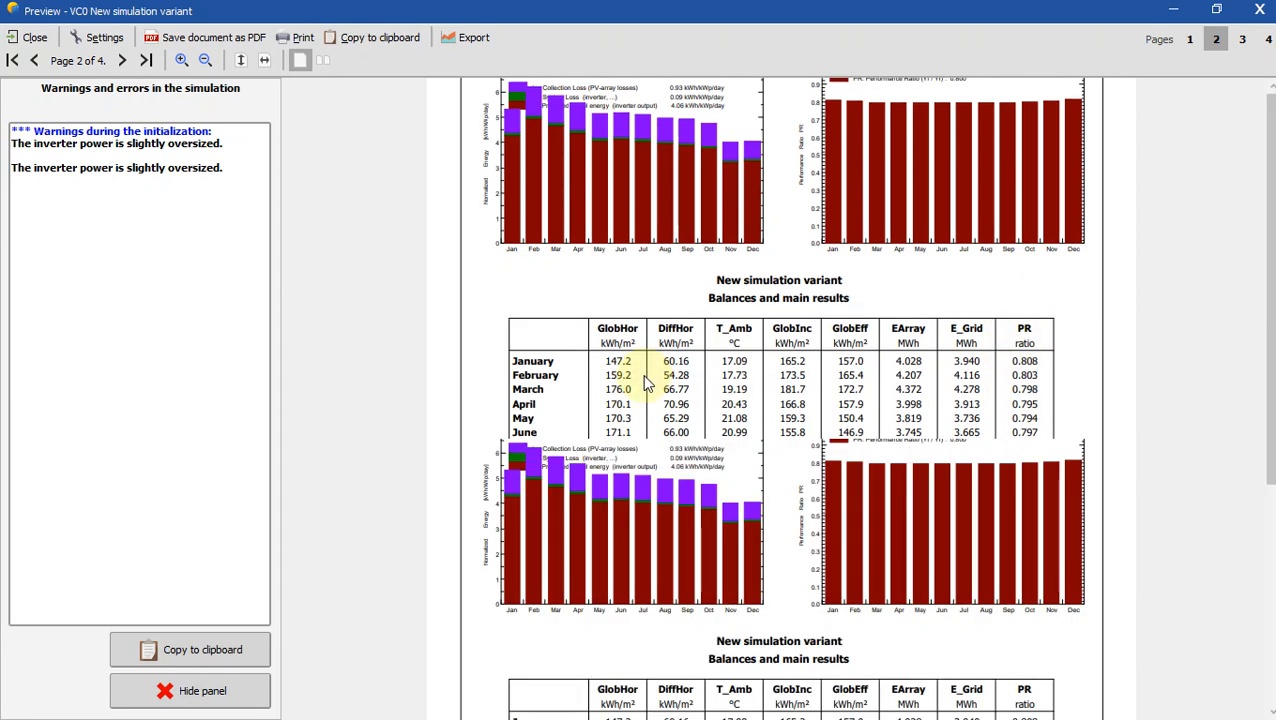
Step: Examine the daily input/output diagram and the system output power distribution graph on report page 3
scroll(540, 336, "down", 5)
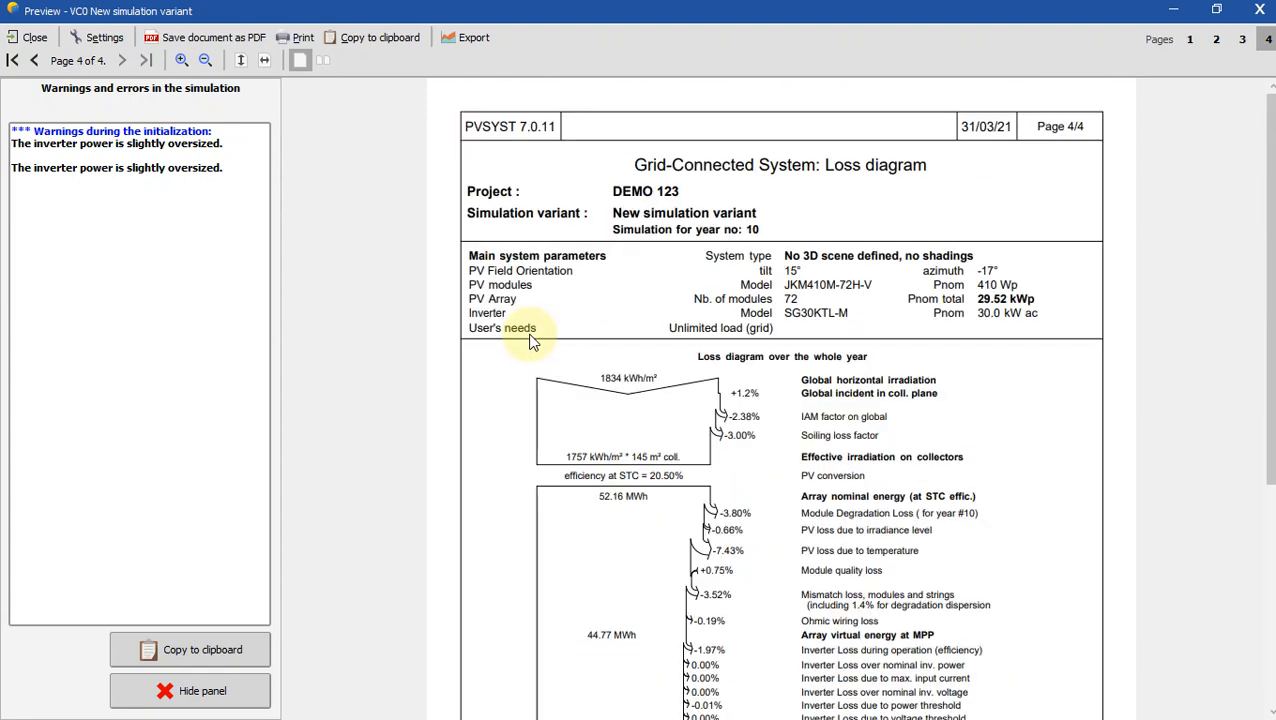
scroll(532, 342, "up", 5)
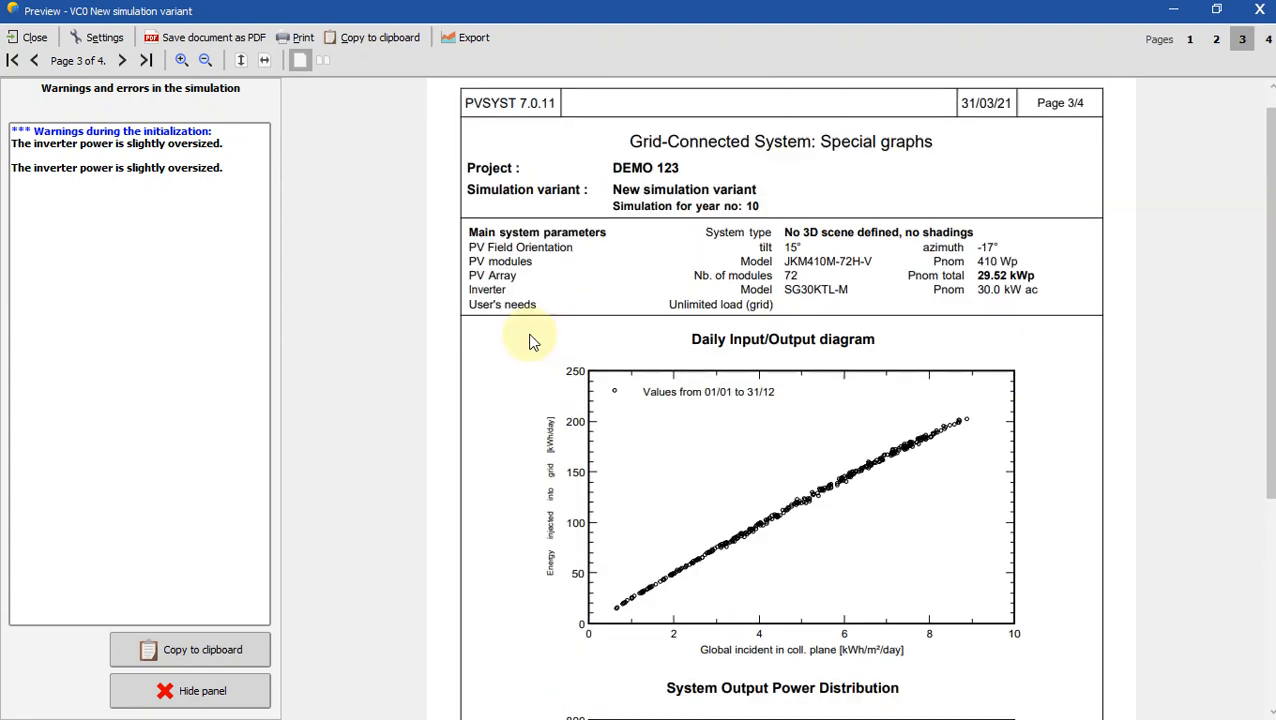
scroll(533, 342, "down", 2)
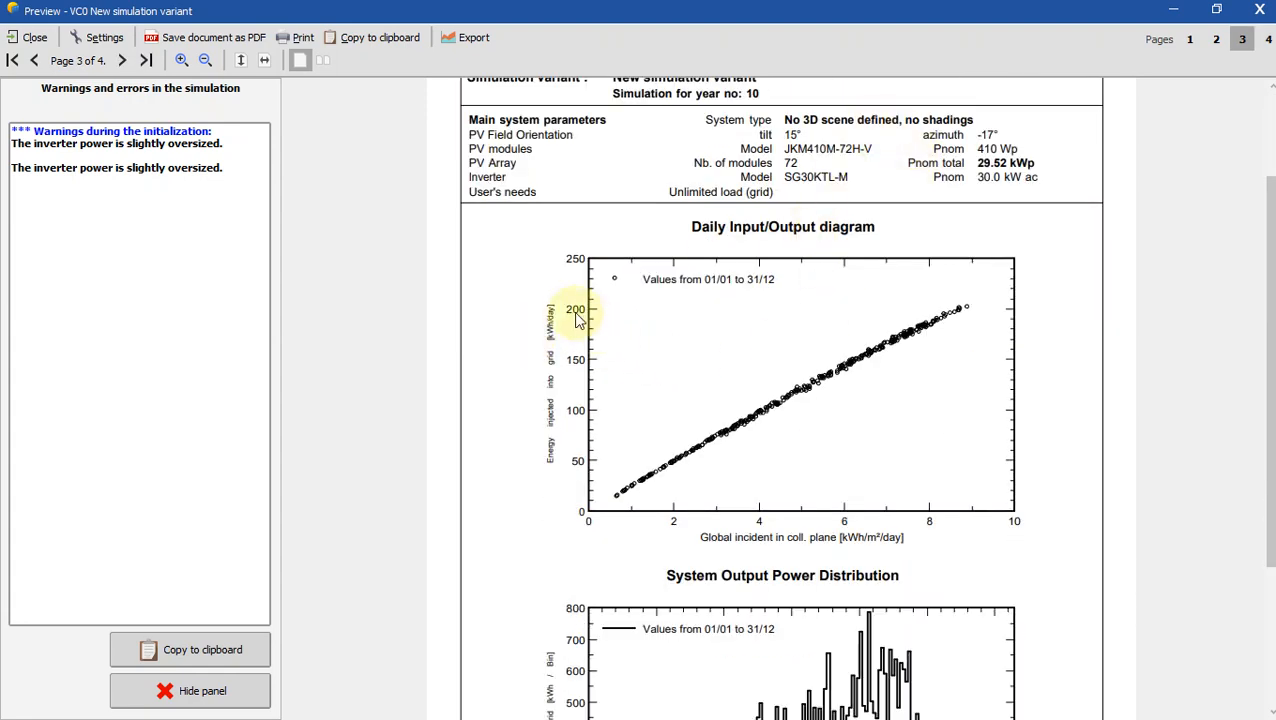
scroll(559, 302, "down", 3)
scroll(559, 302, "up", 3)
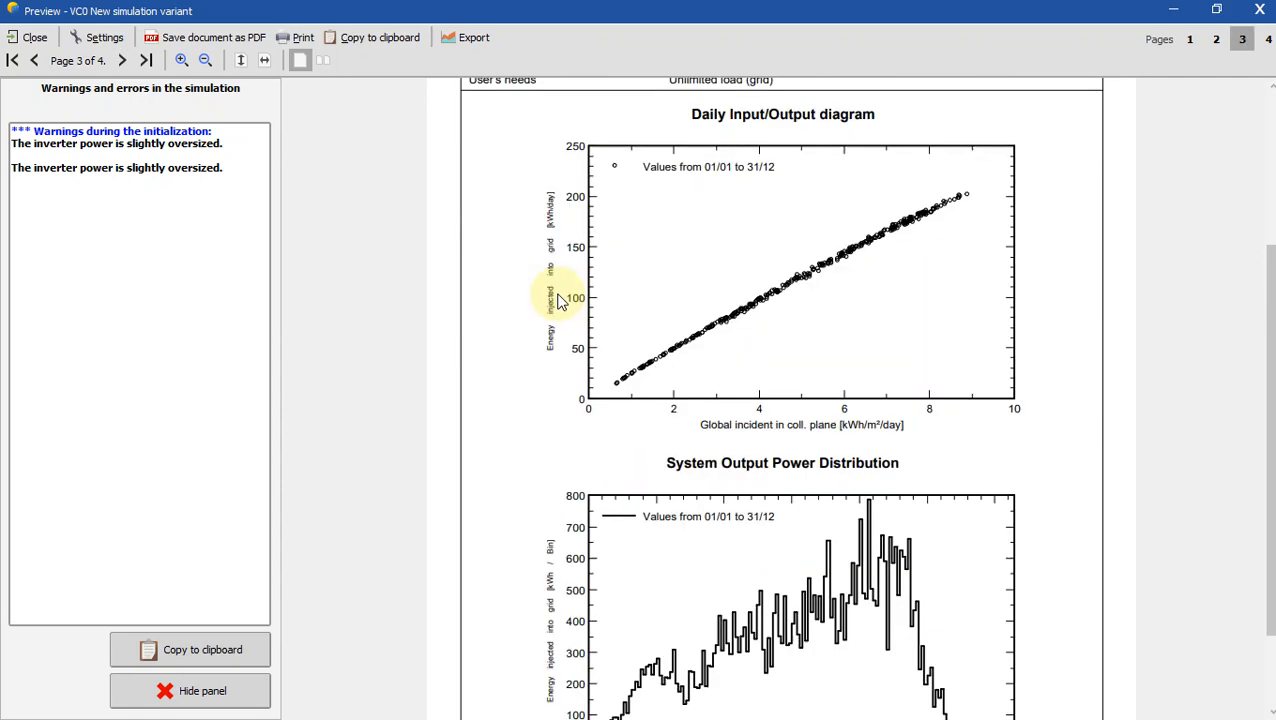
scroll(559, 302, "down", 2)
mouse_move(1271, 520)
left_mouse_down()
mouse_move(1271, 433)
mouse_move(1271, 496)
left_mouse_up()
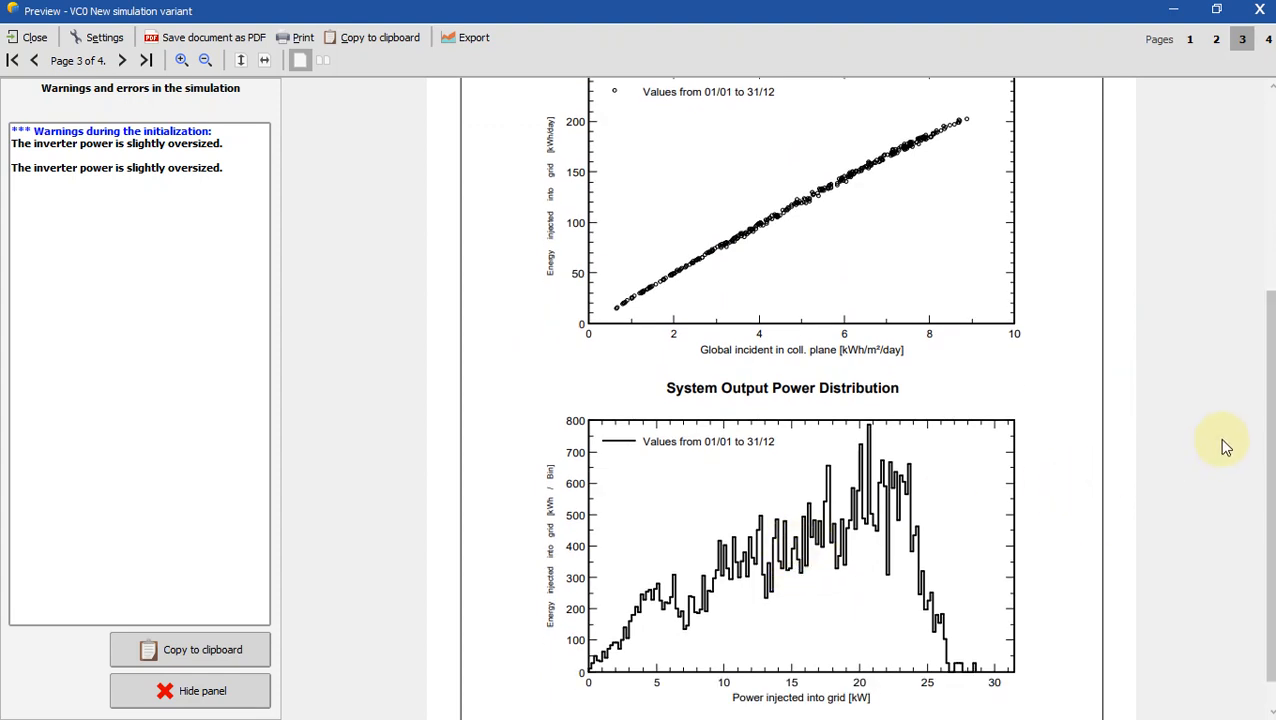
scroll(811, 401, "down", 1)
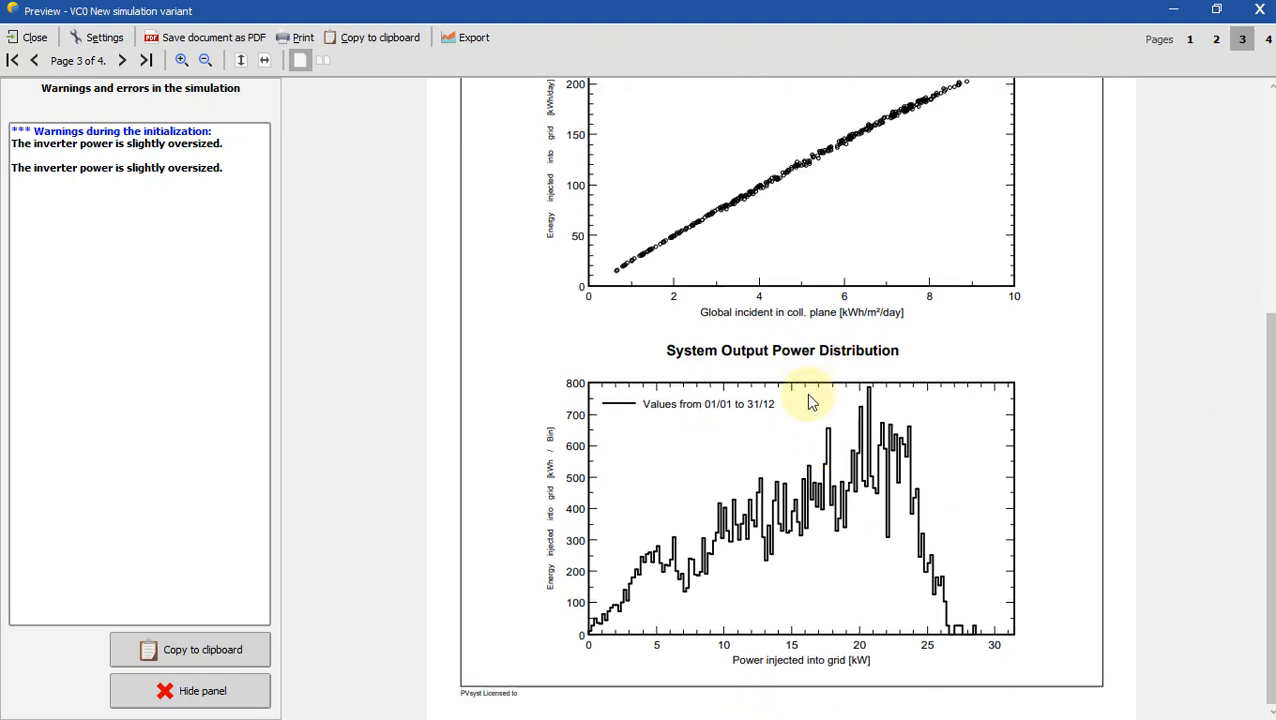
Step: Examine the whole-year loss diagram on report page 4
scroll(807, 397, "down", 2)
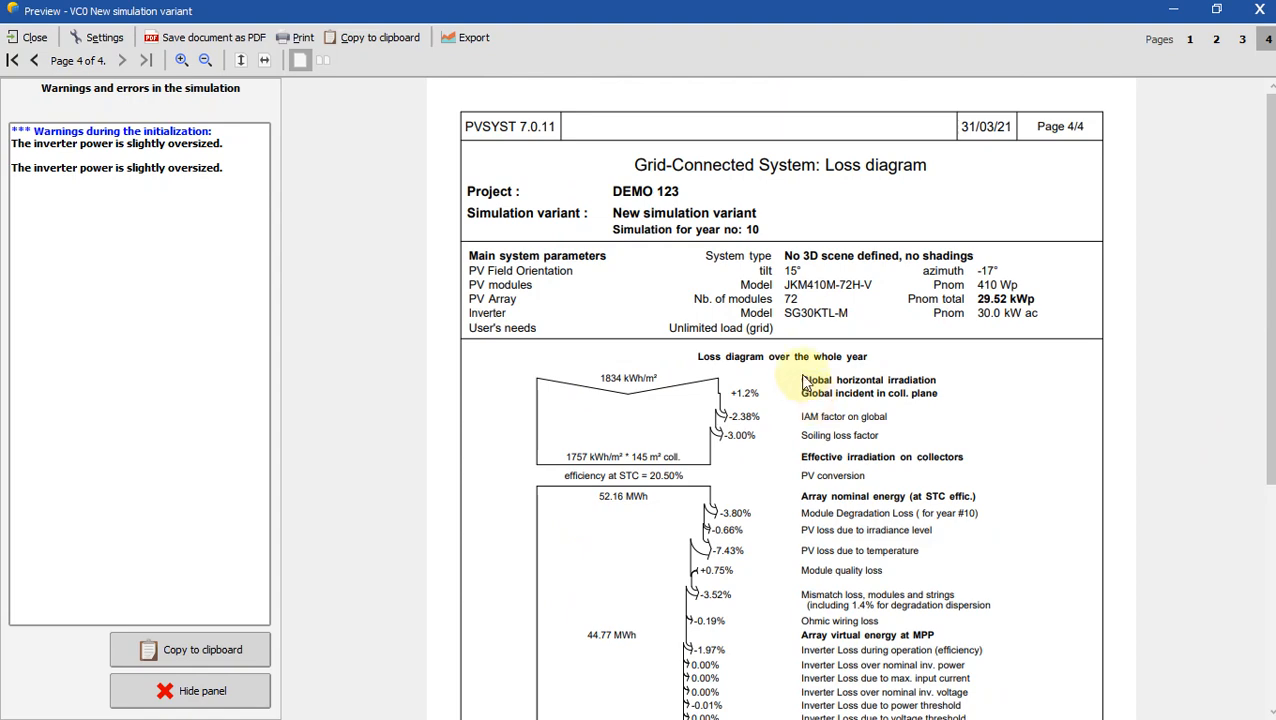
scroll(558, 385, "down", 3)
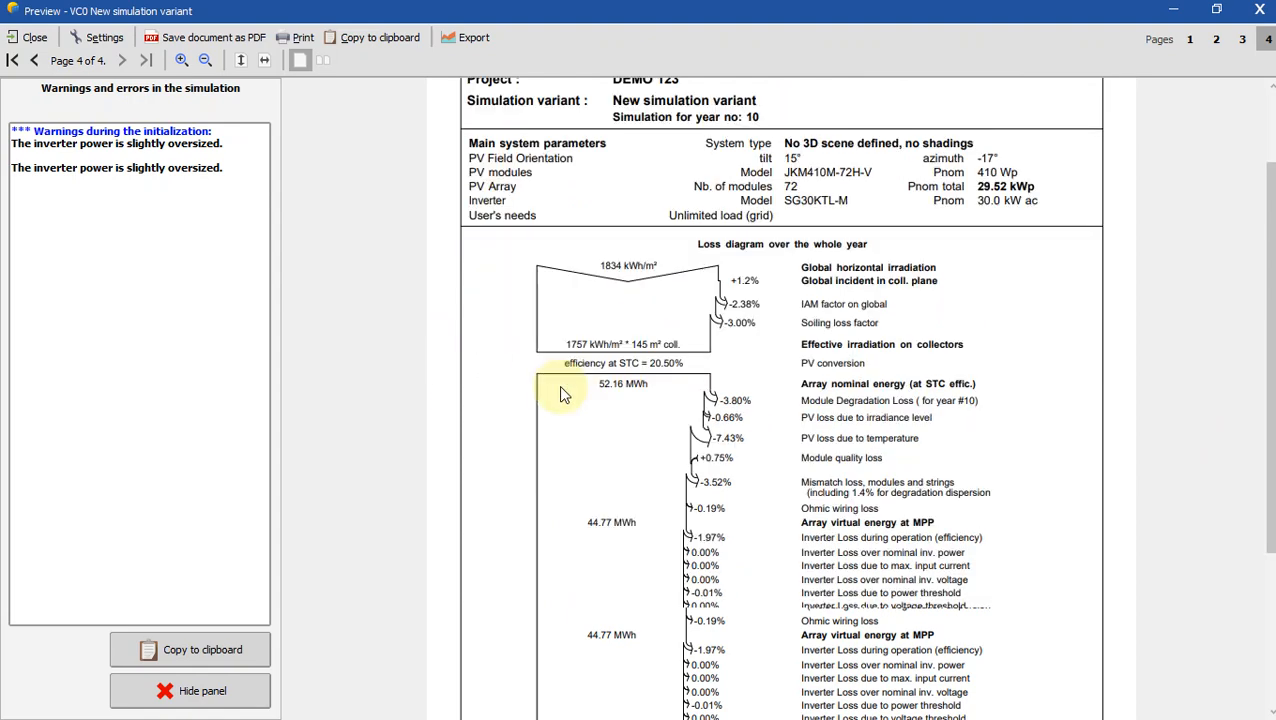